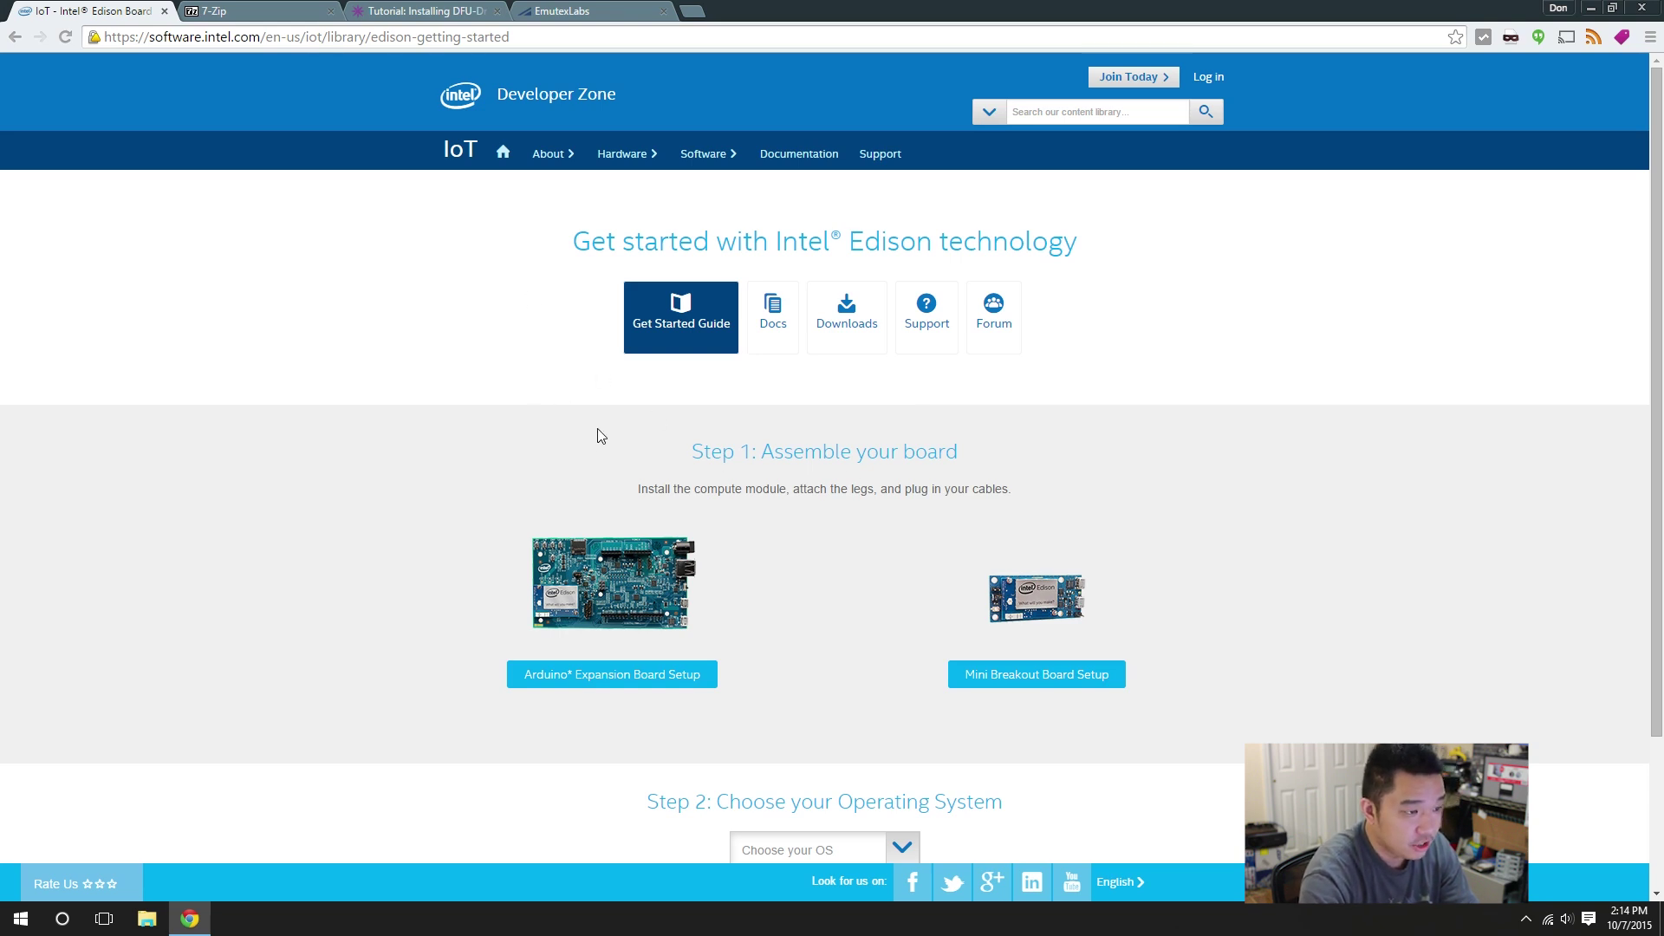
Review the Edison board software downloads and driver links, then switch to the 7-Zip download tab.
click(847, 316)
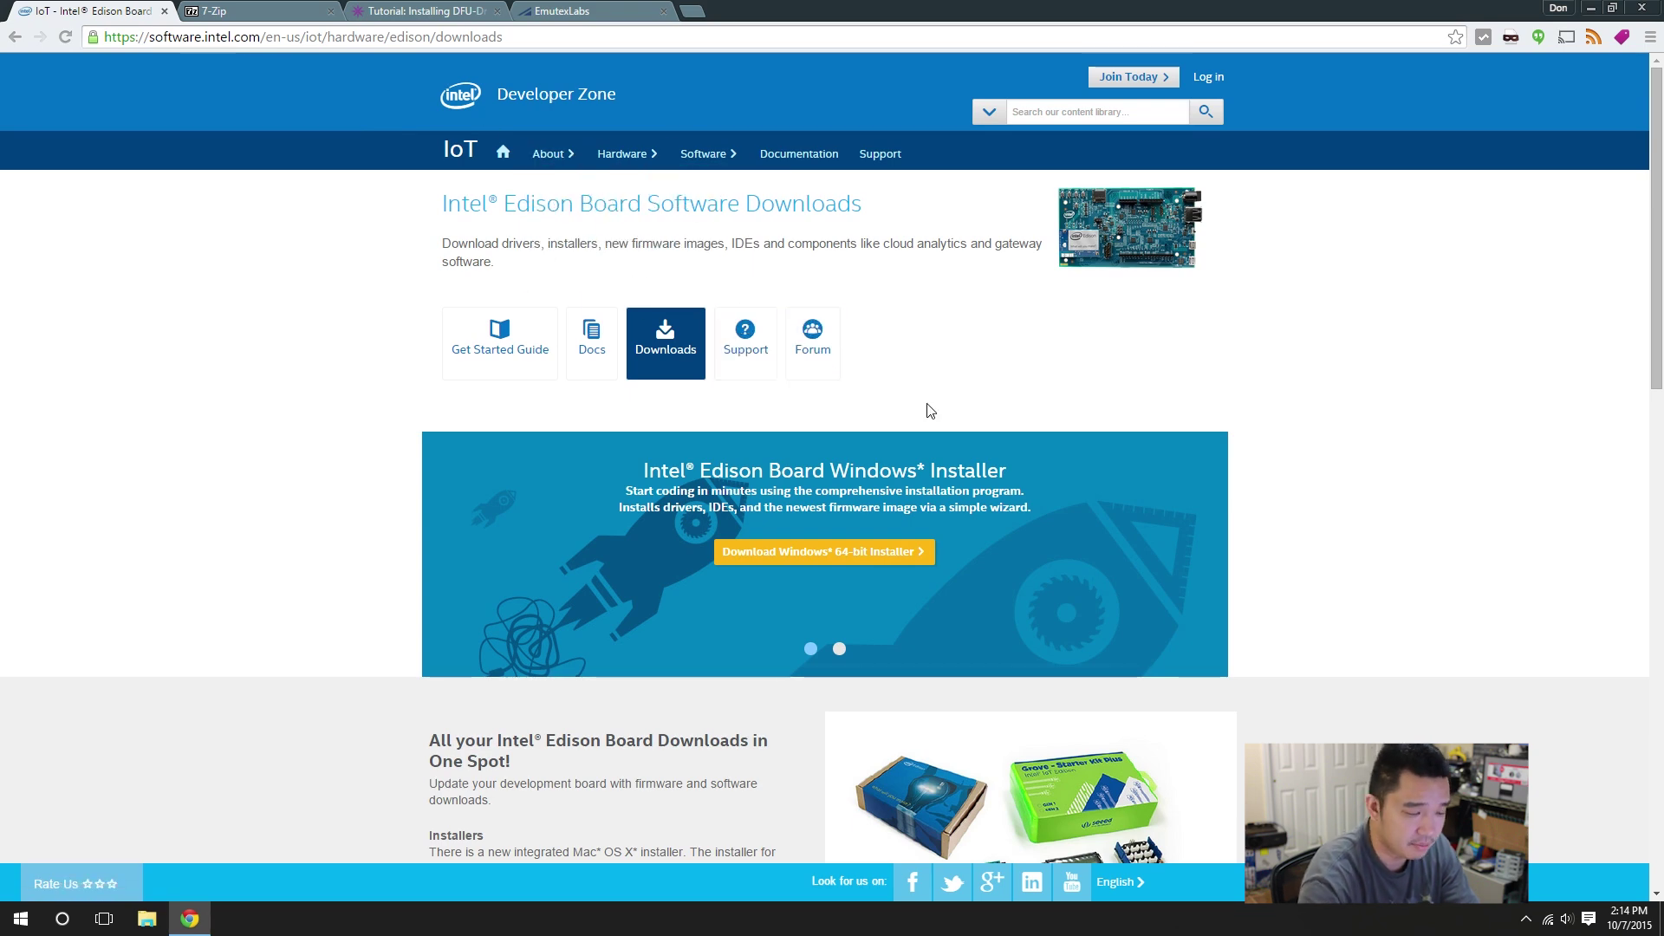
scroll(929, 410, down, 3)
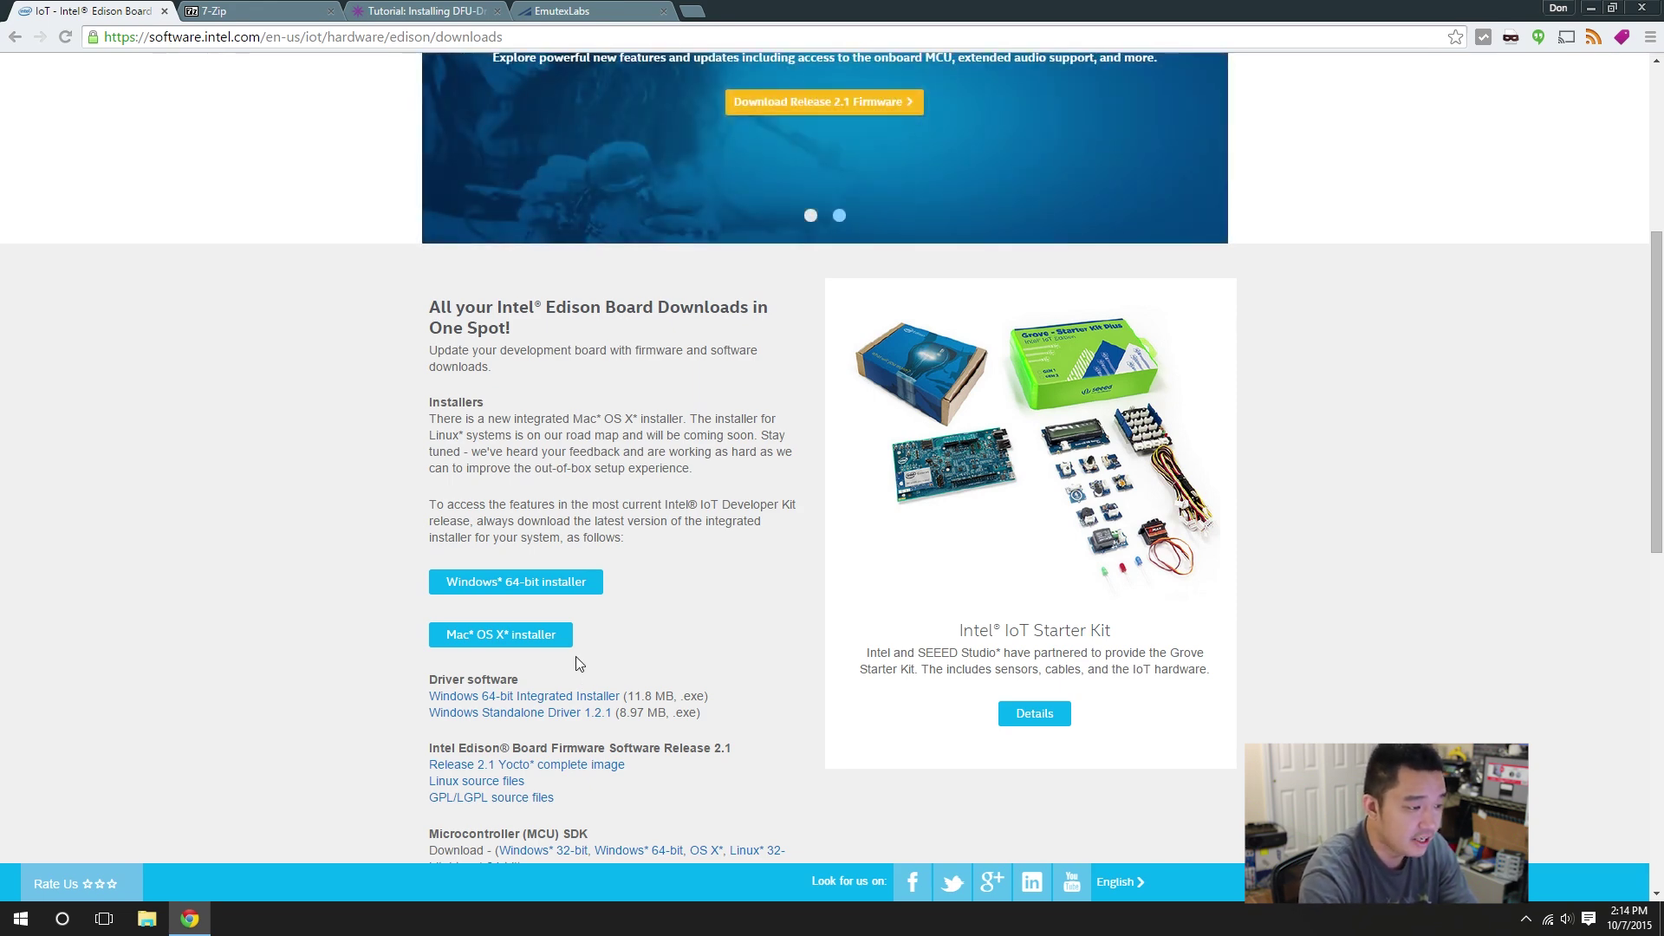
scroll(576, 657, down, 2)
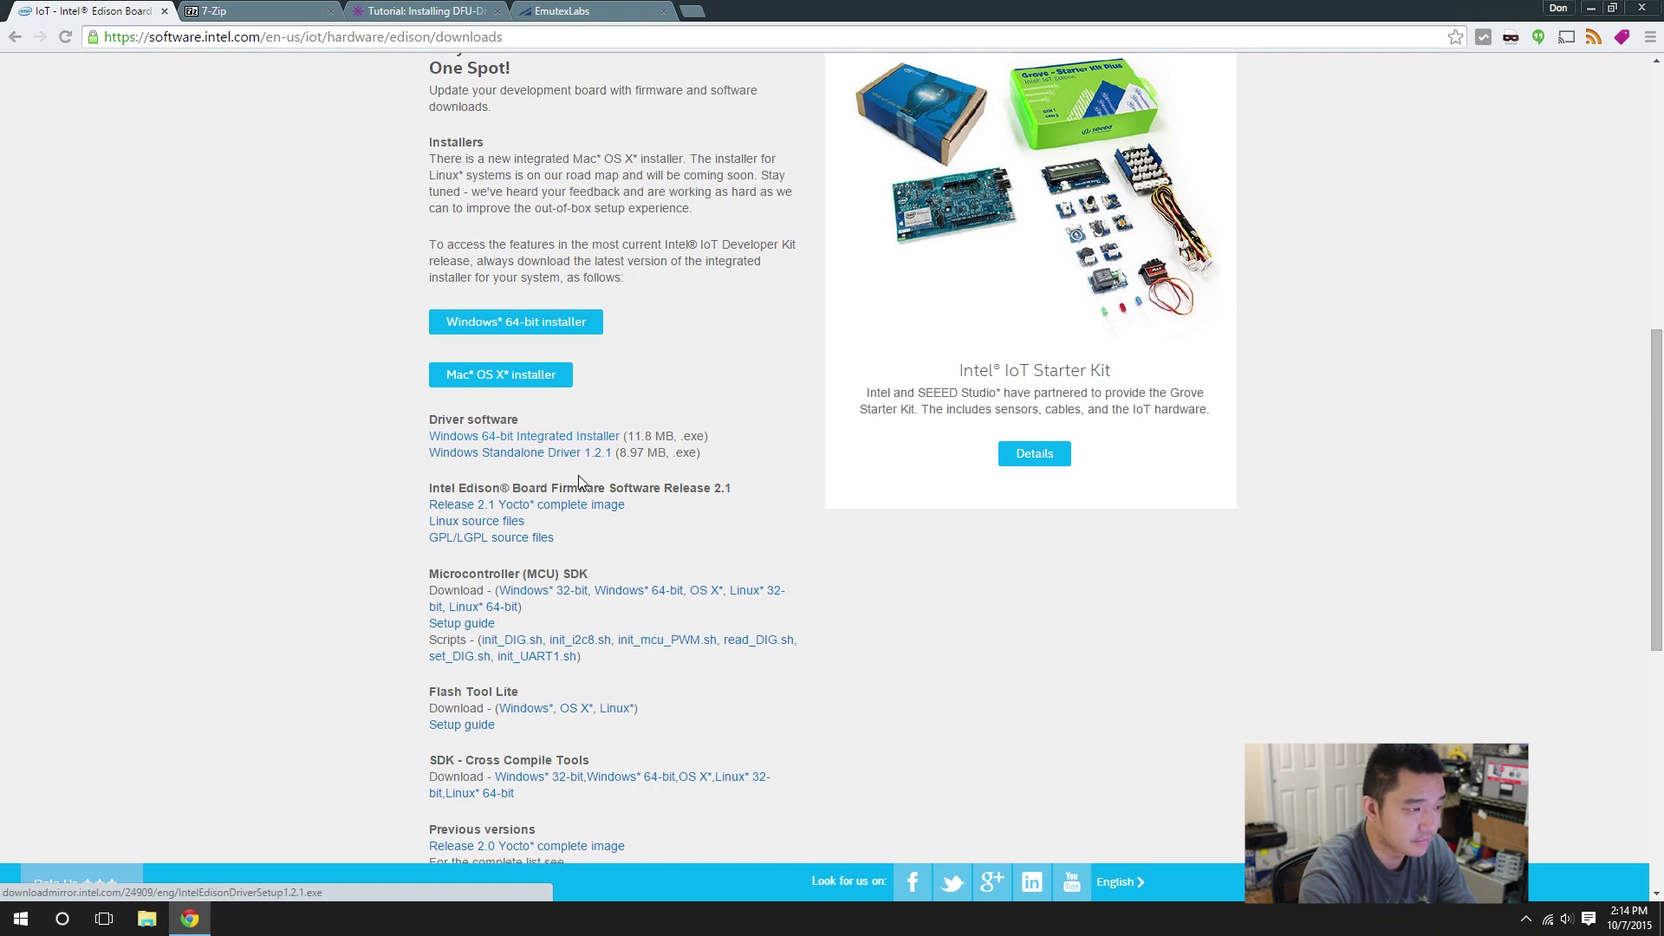
click(249, 12)
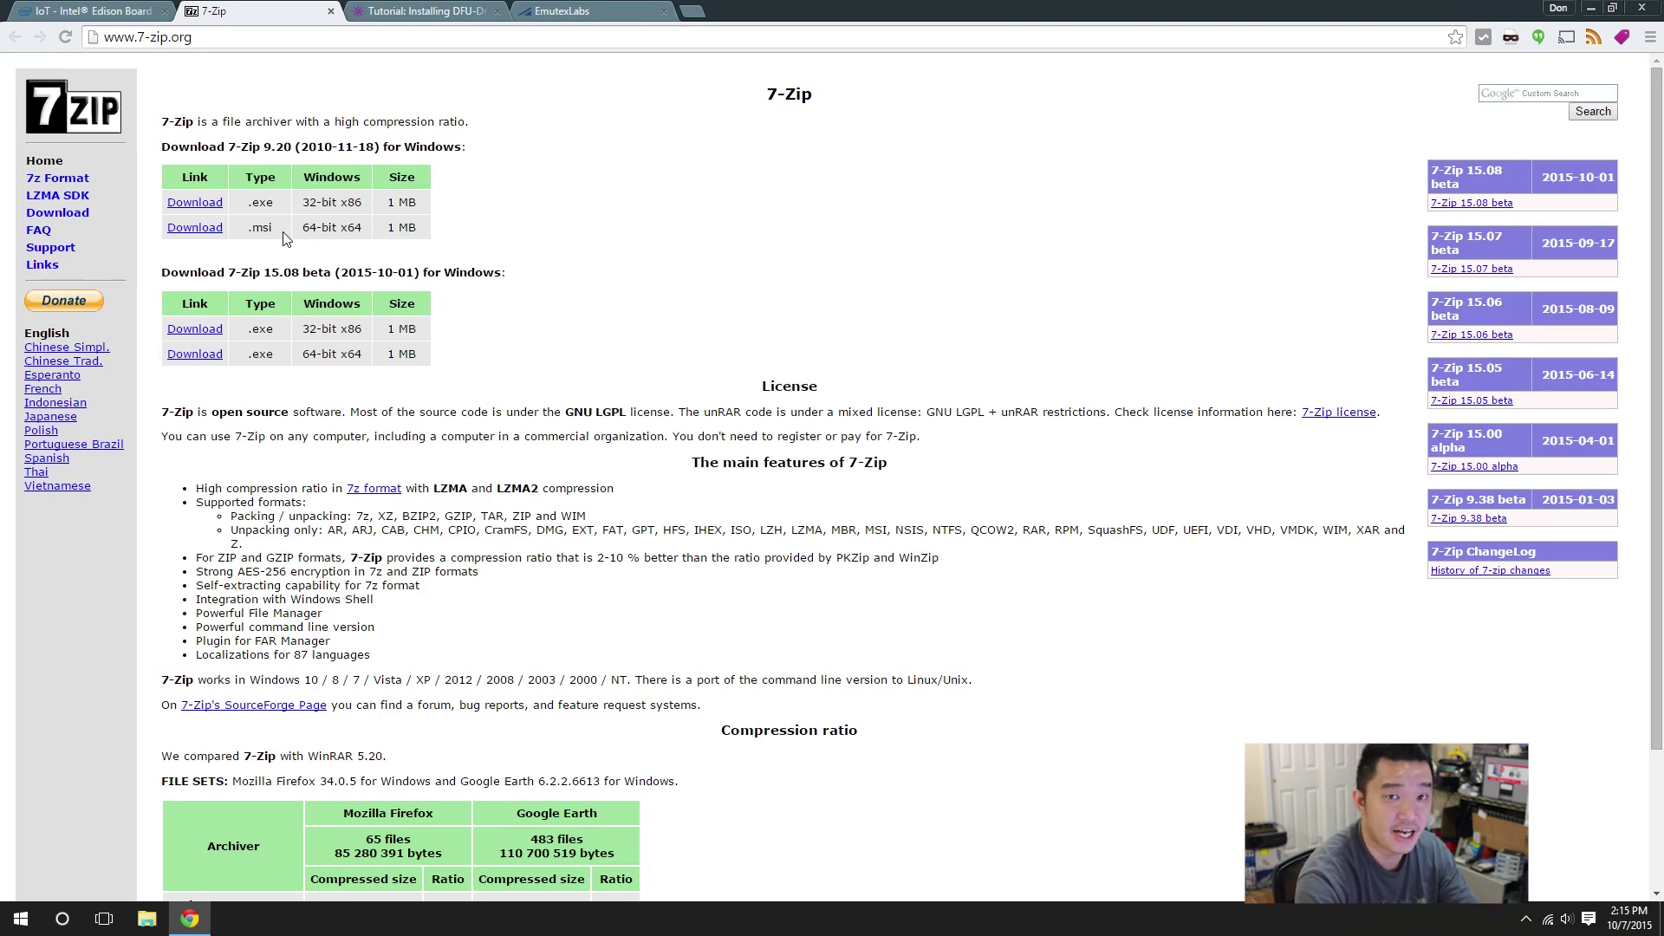
Browse the Particle DFU-driver tutorial and the EmutexLabs ubilinux page, then shrink Chrome to show the desktop.
click(416, 11)
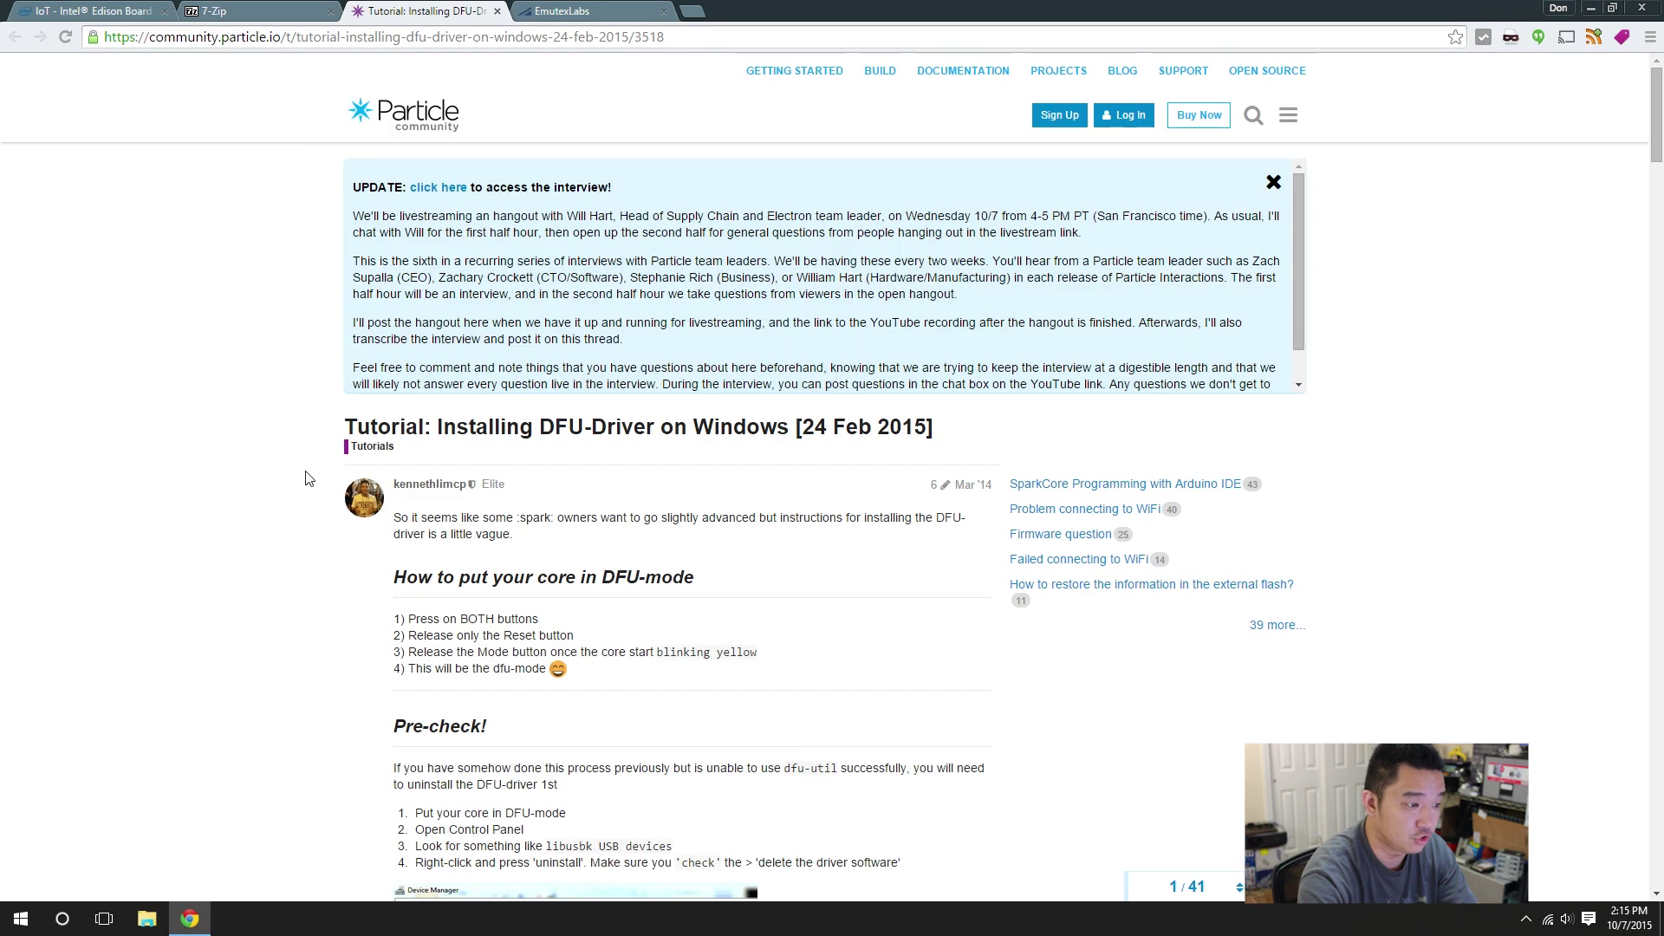
scroll(566, 585, down, 5)
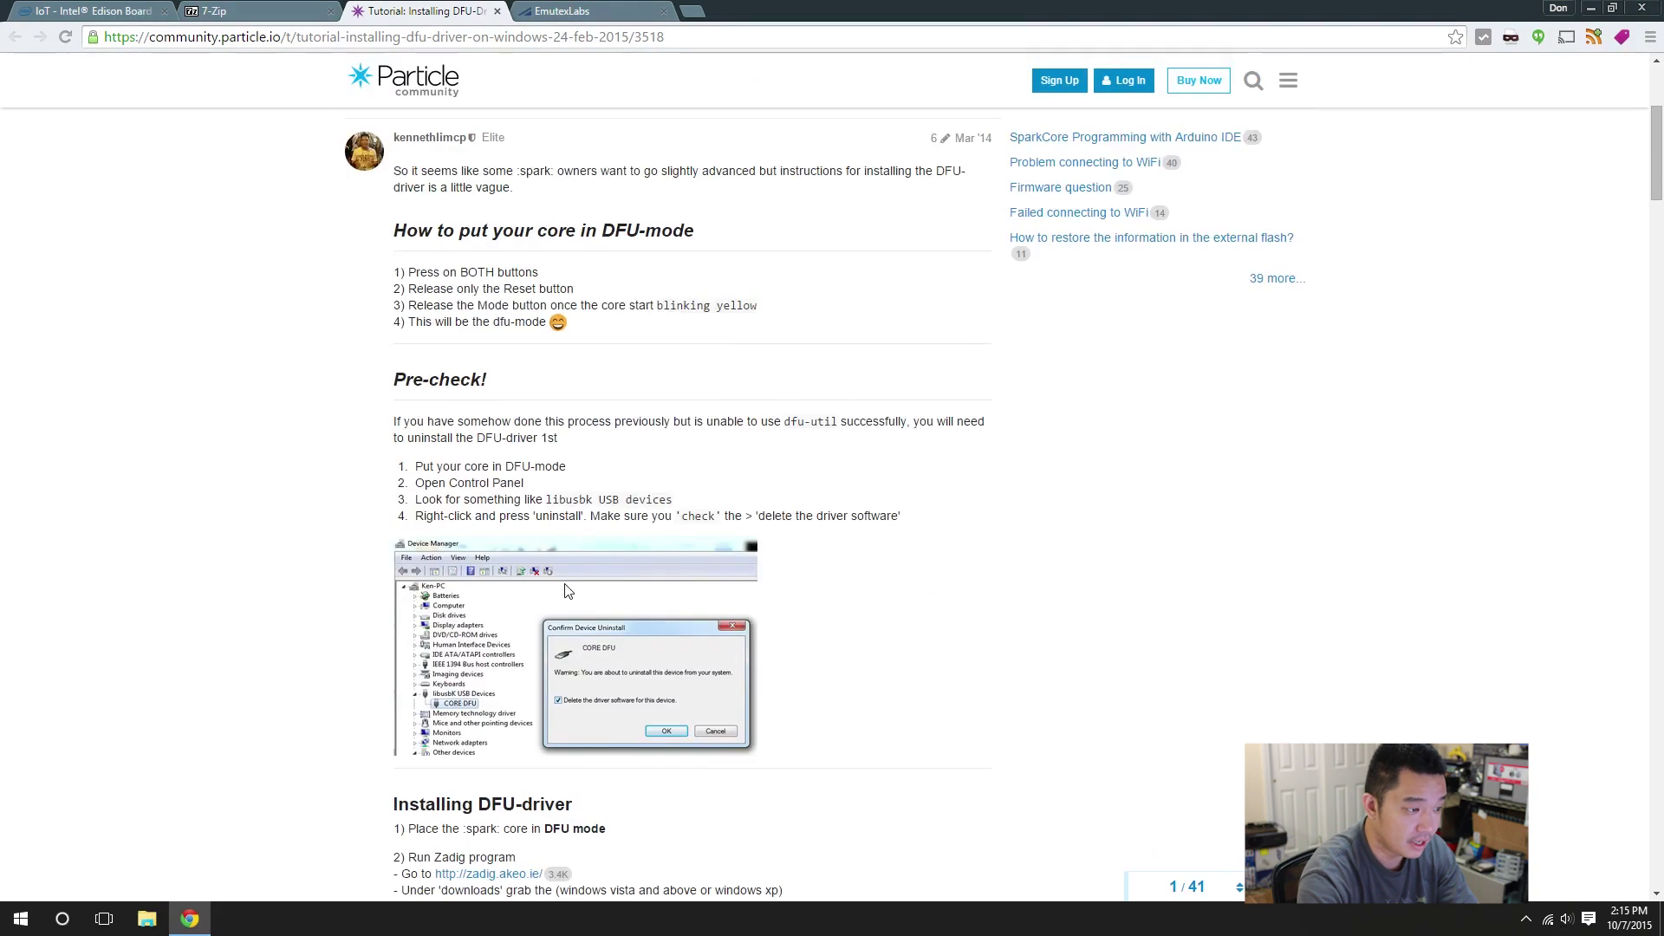
scroll(565, 585, down, 5)
scroll(565, 585, down, 5)
scroll(566, 585, down, 5)
scroll(565, 591, up, 5)
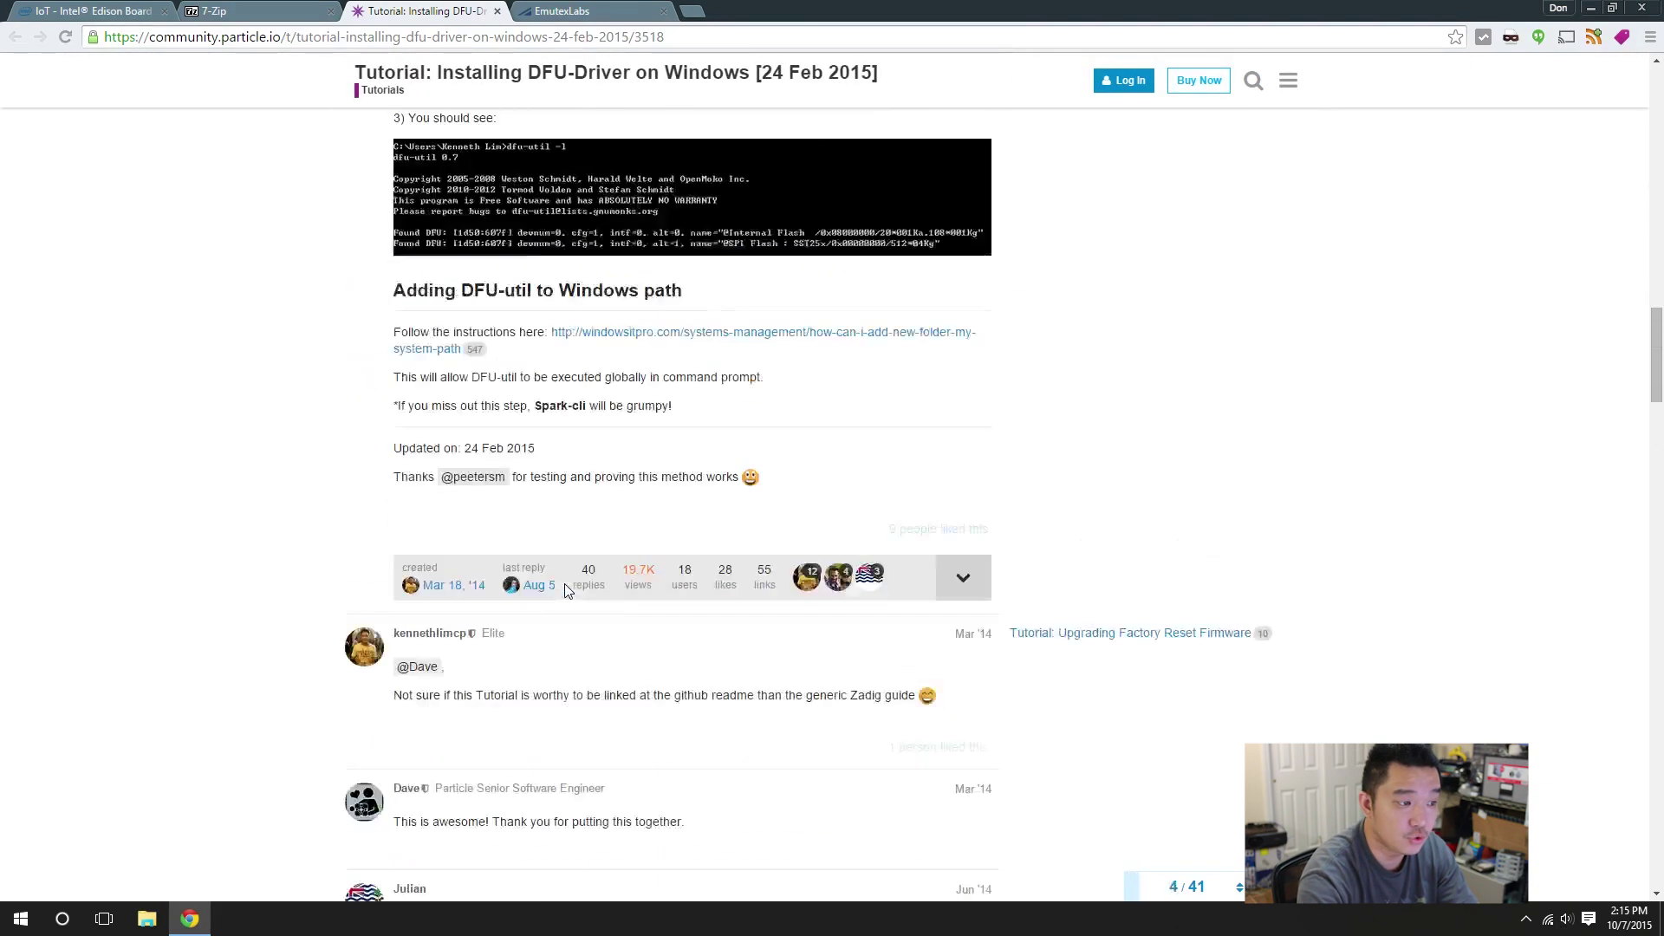
scroll(566, 590, up, 3)
click(573, 10)
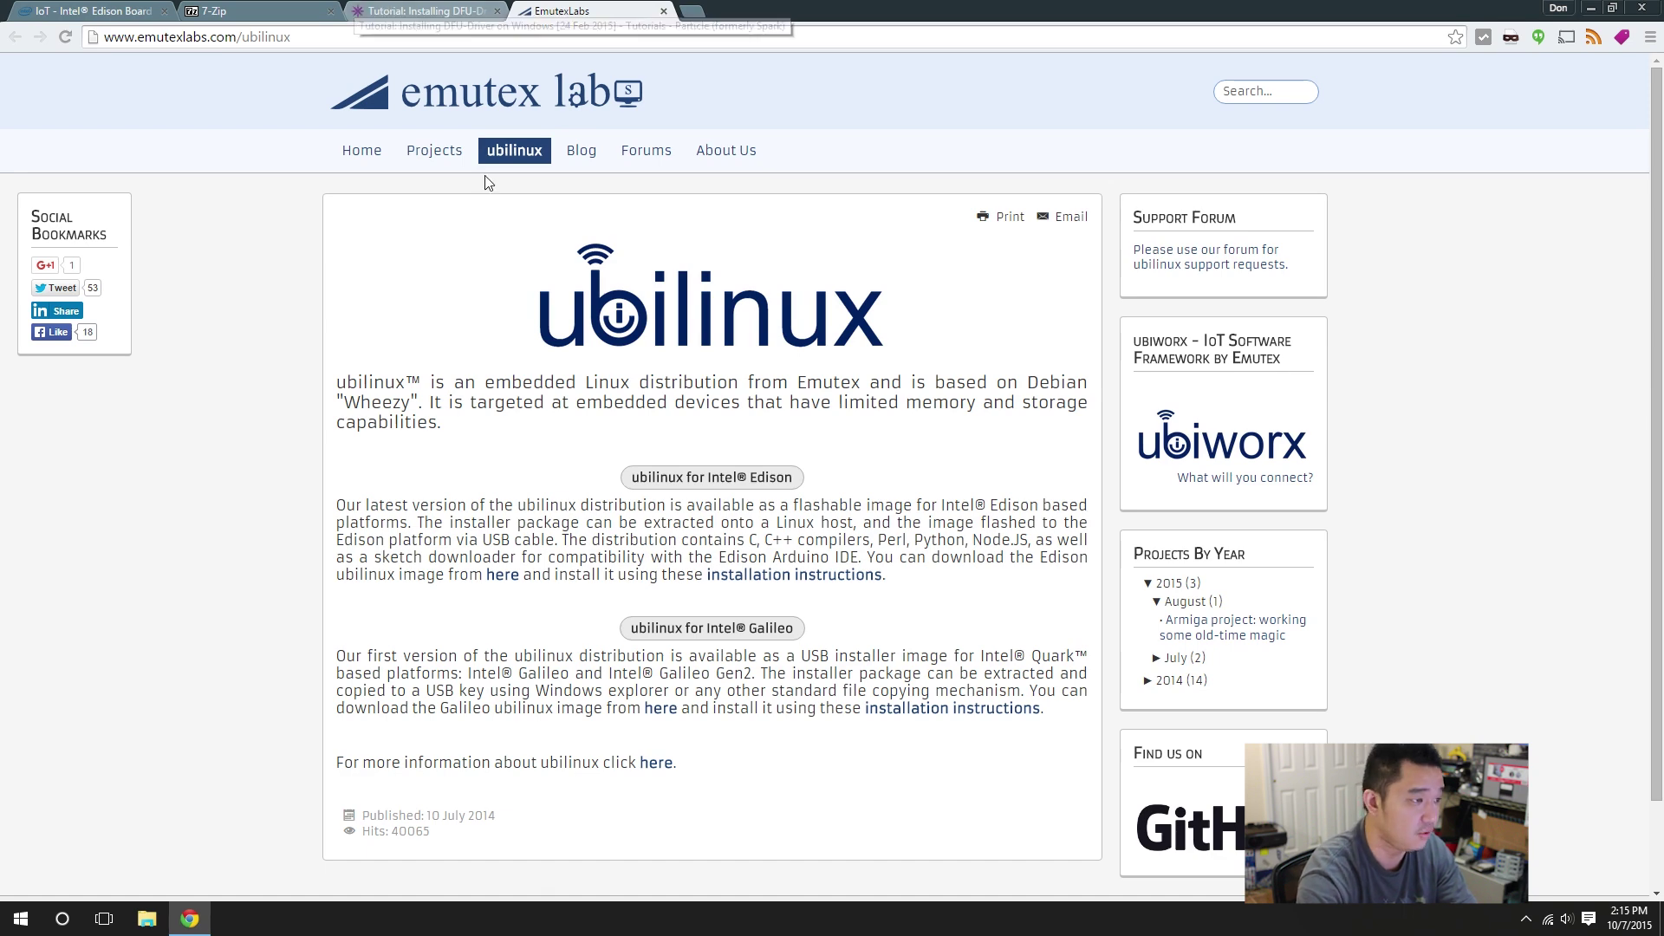
drag(776, 7, 351, 385)
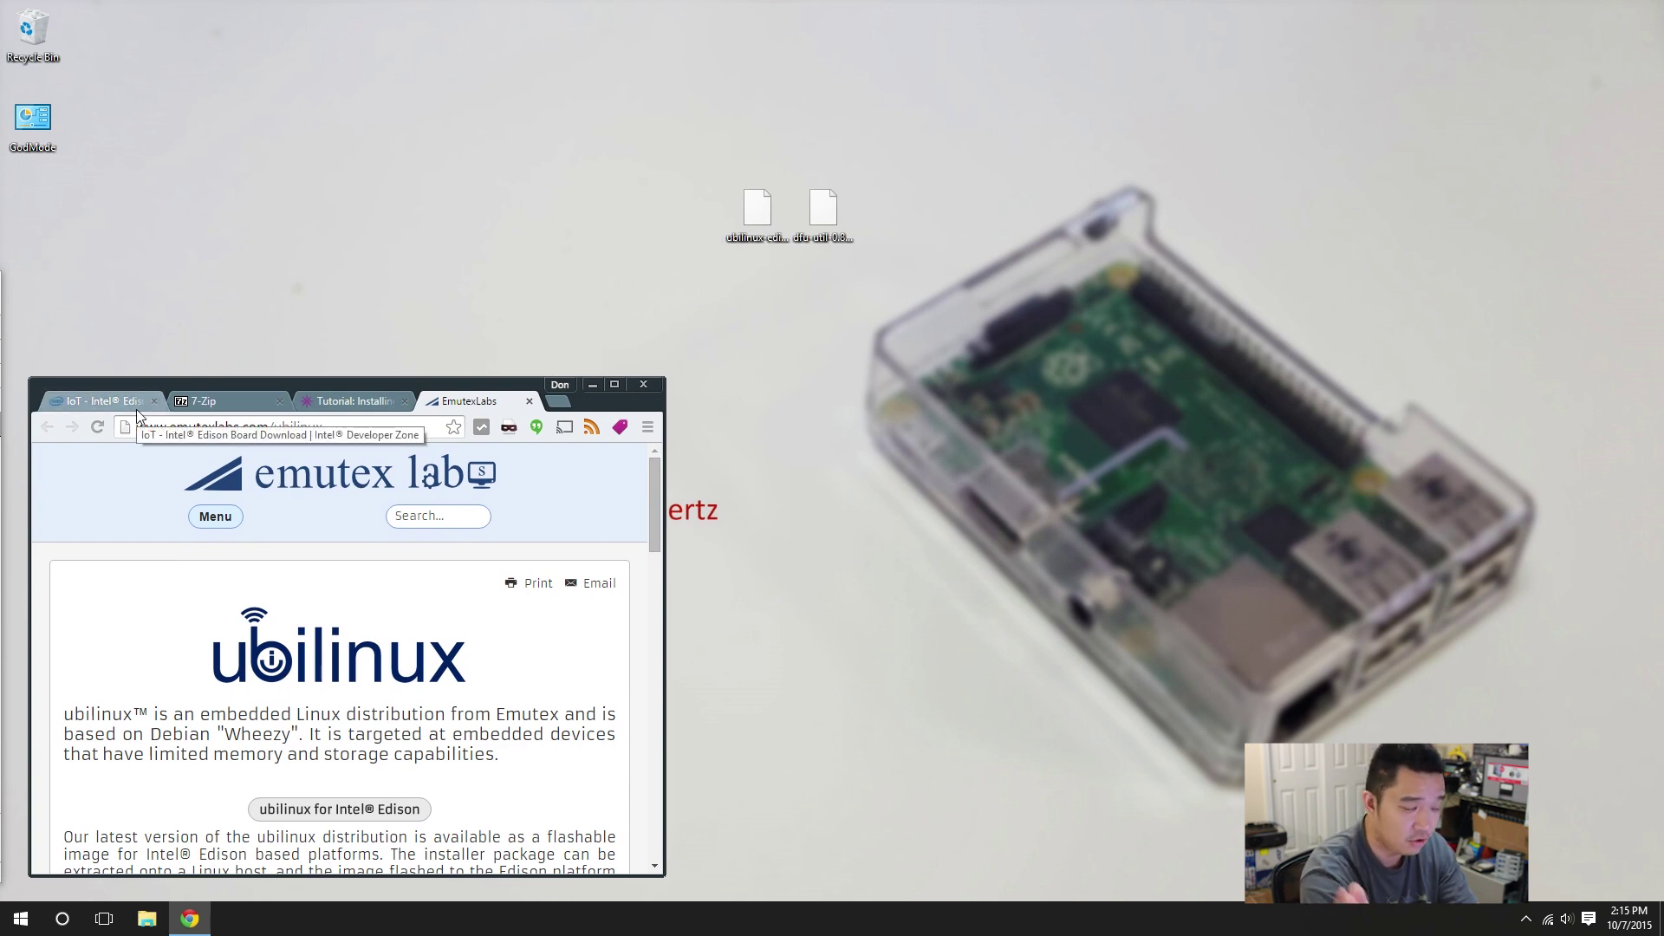
Return to the Intel Edison downloads tab and inspect the 501 MB ubilinux-edison-150309.tar.gz desktop file.
click(104, 401)
scroll(178, 503, down, 1)
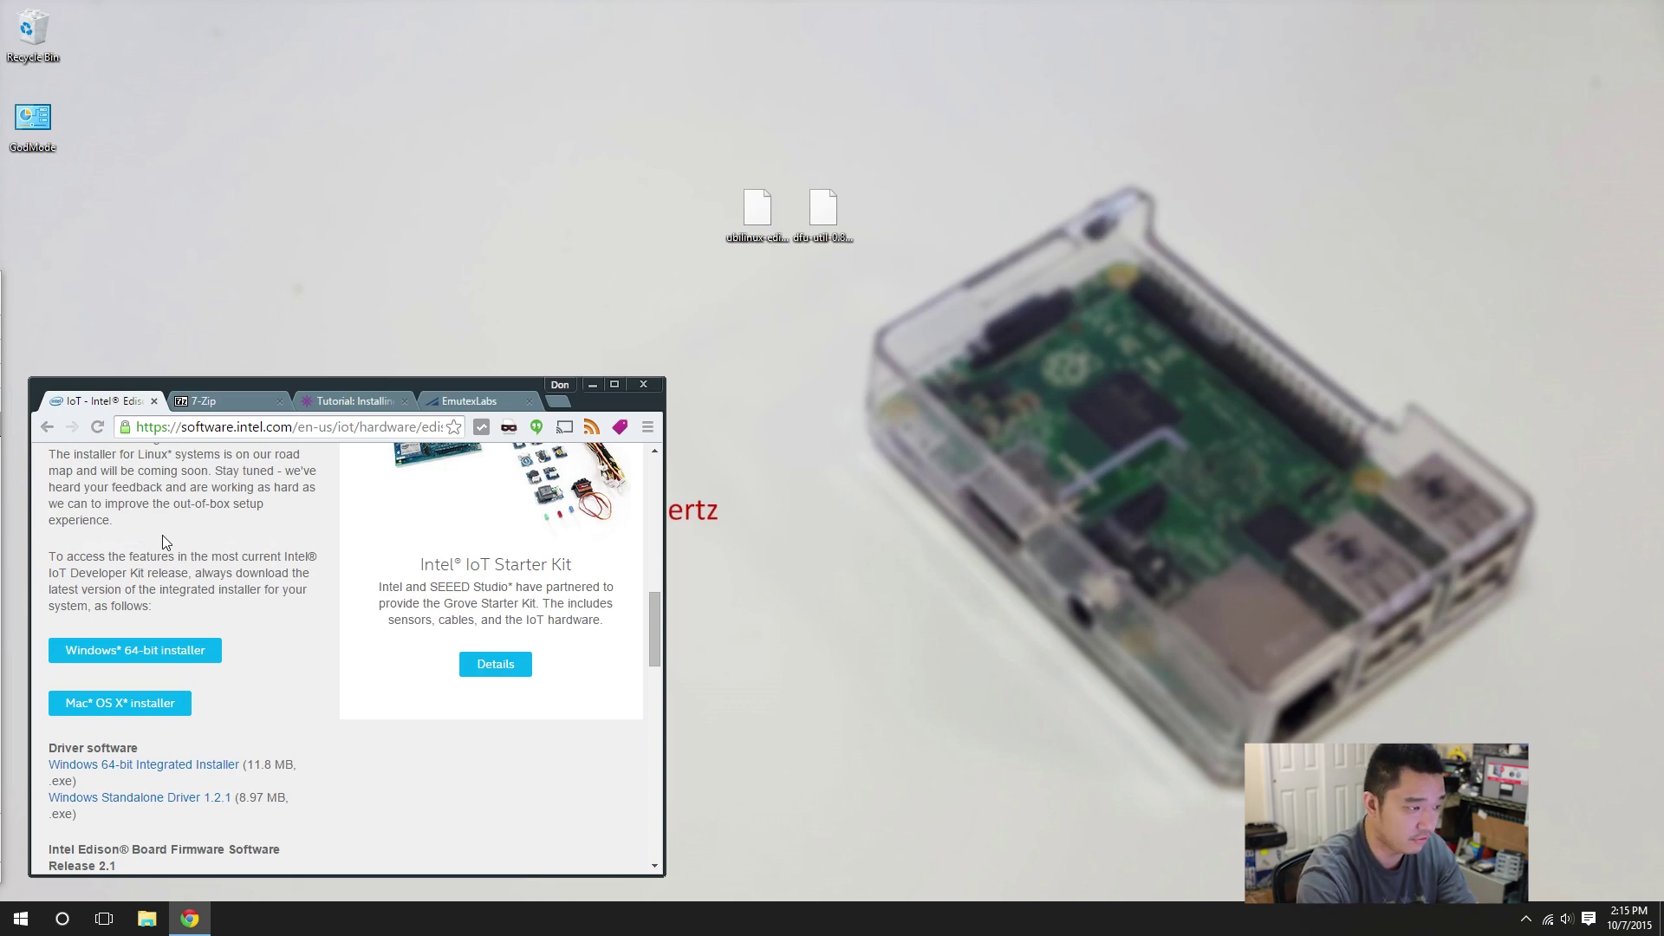
click(782, 215)
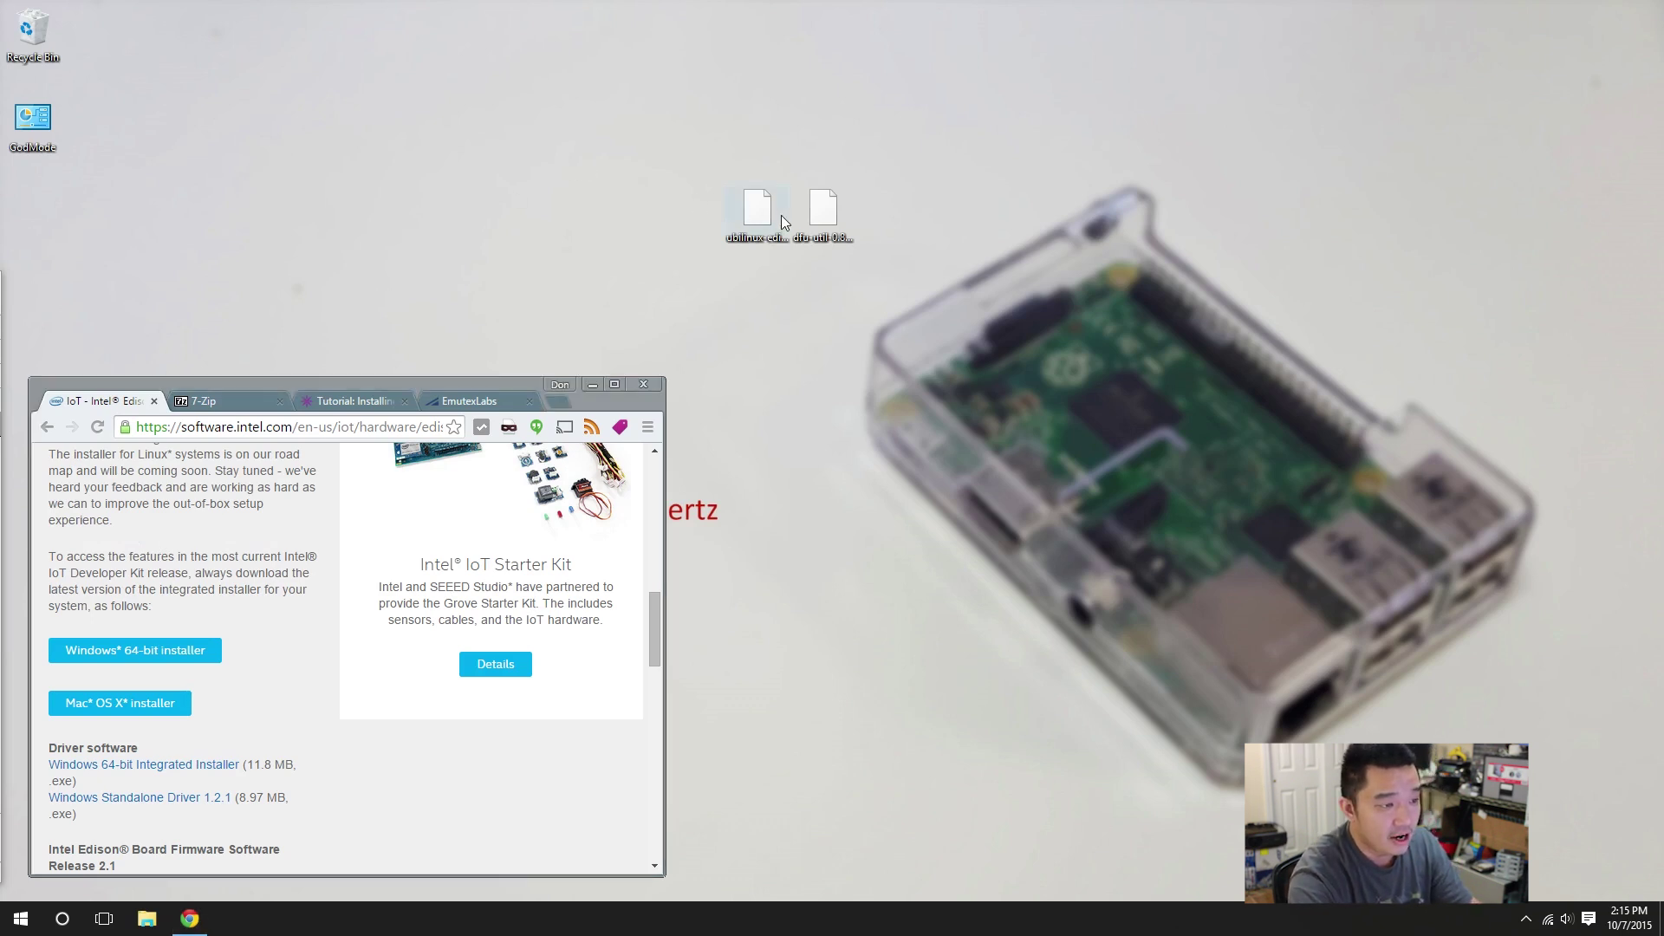
drag(722, 173, 853, 255)
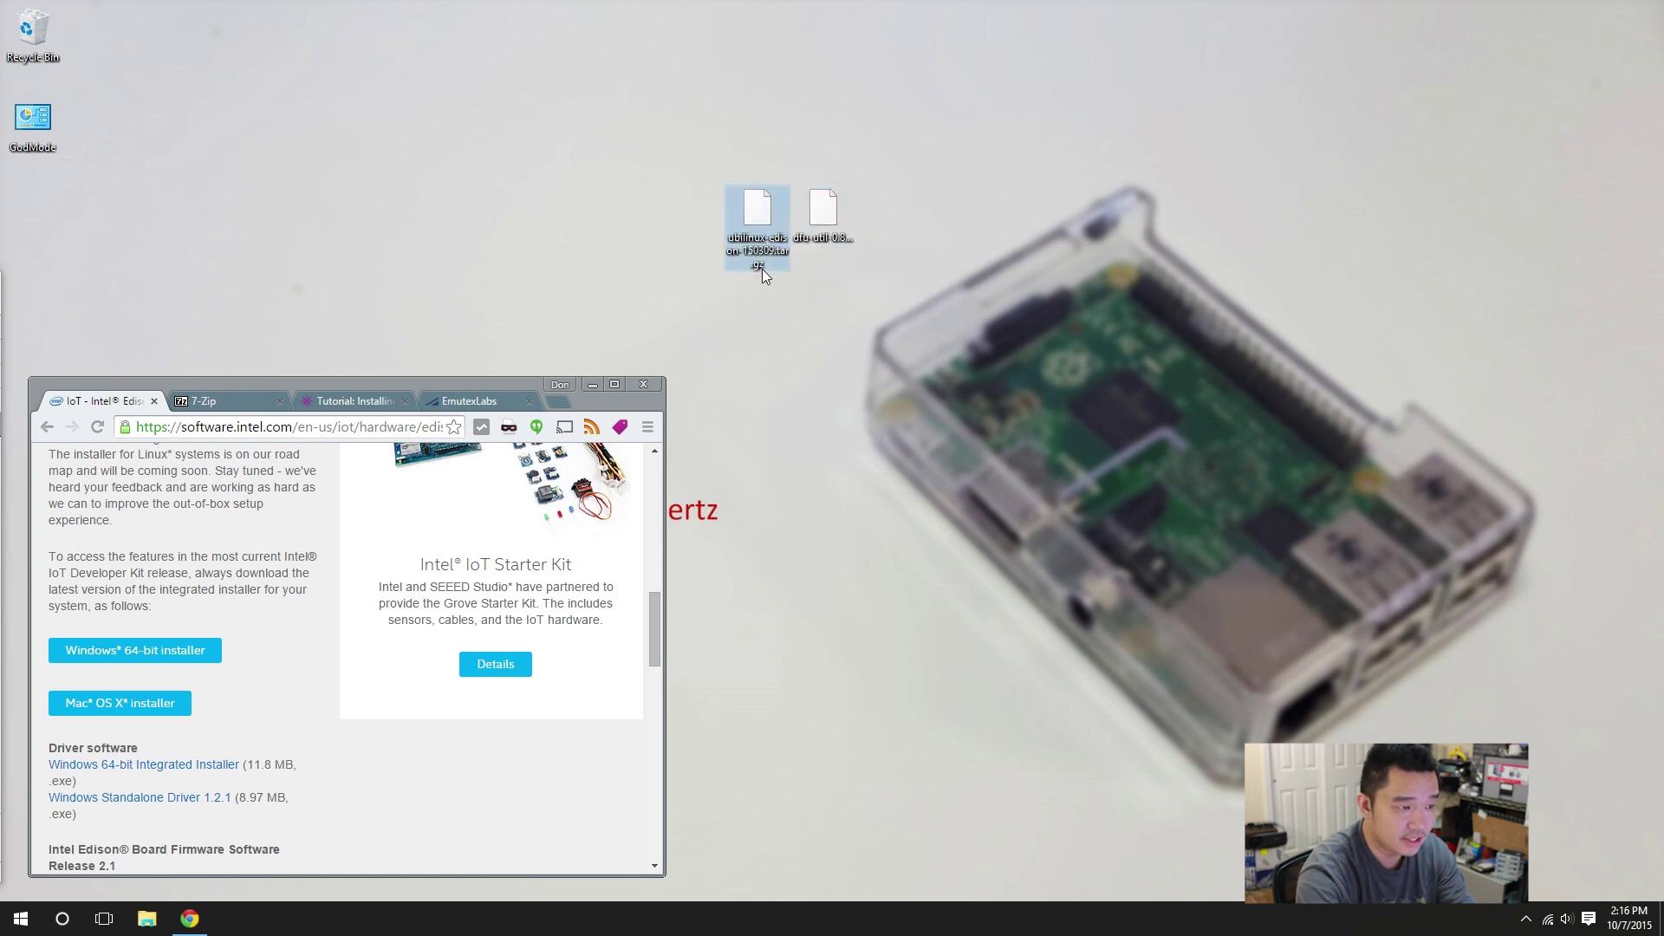
click(751, 275)
click(818, 221)
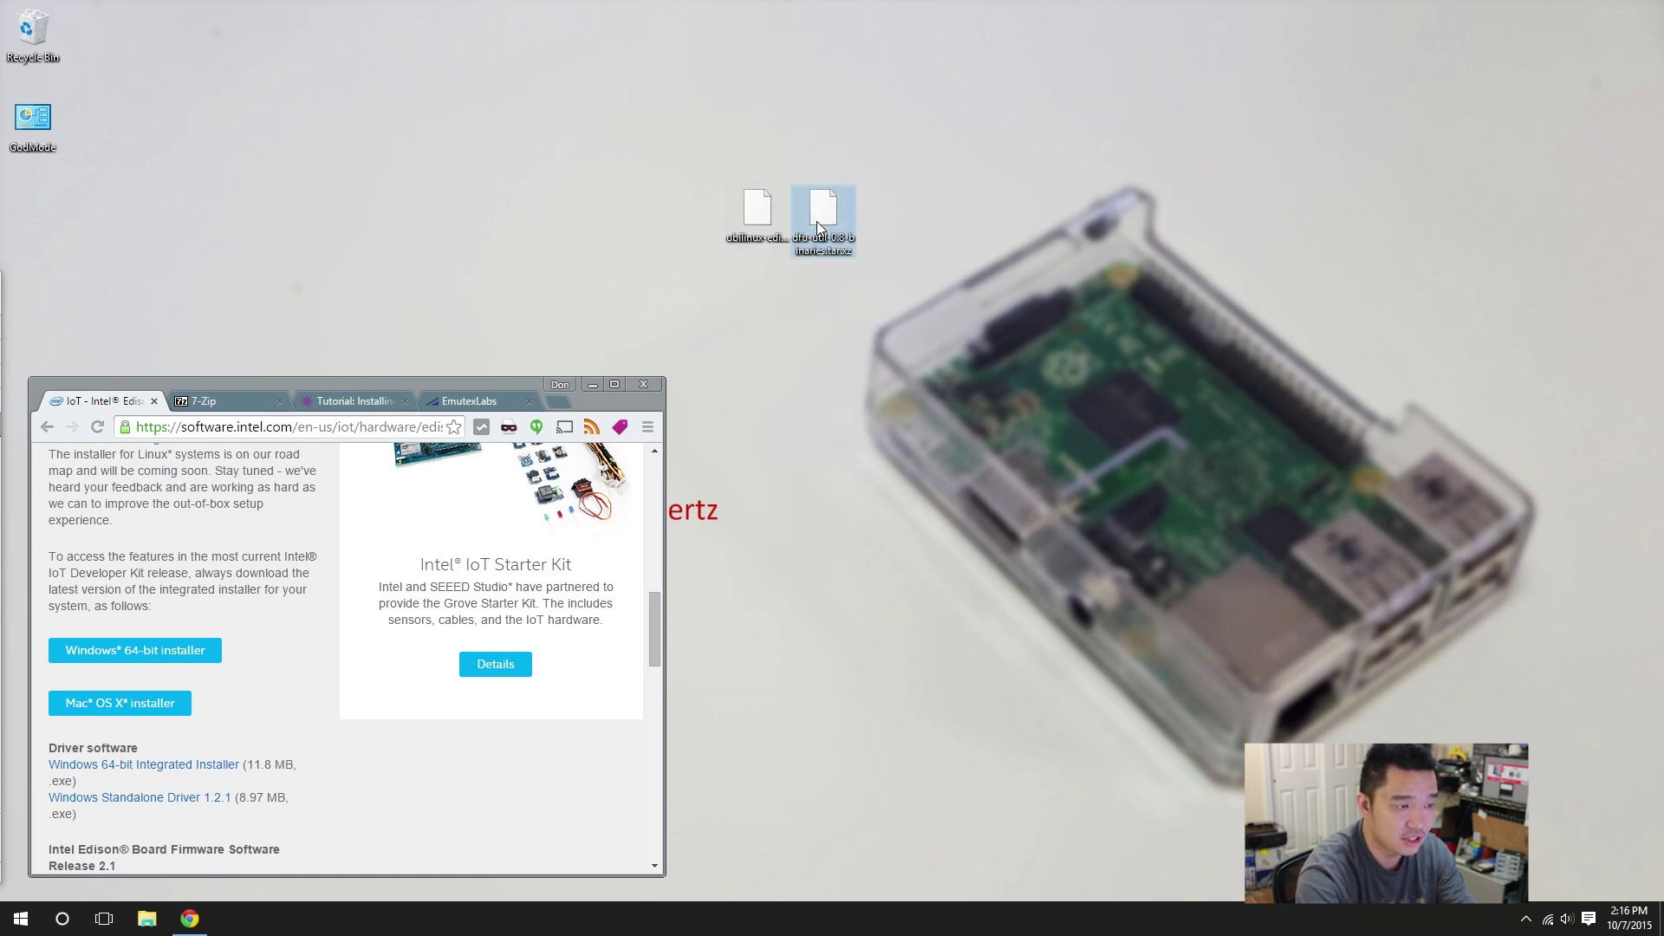
click(754, 243)
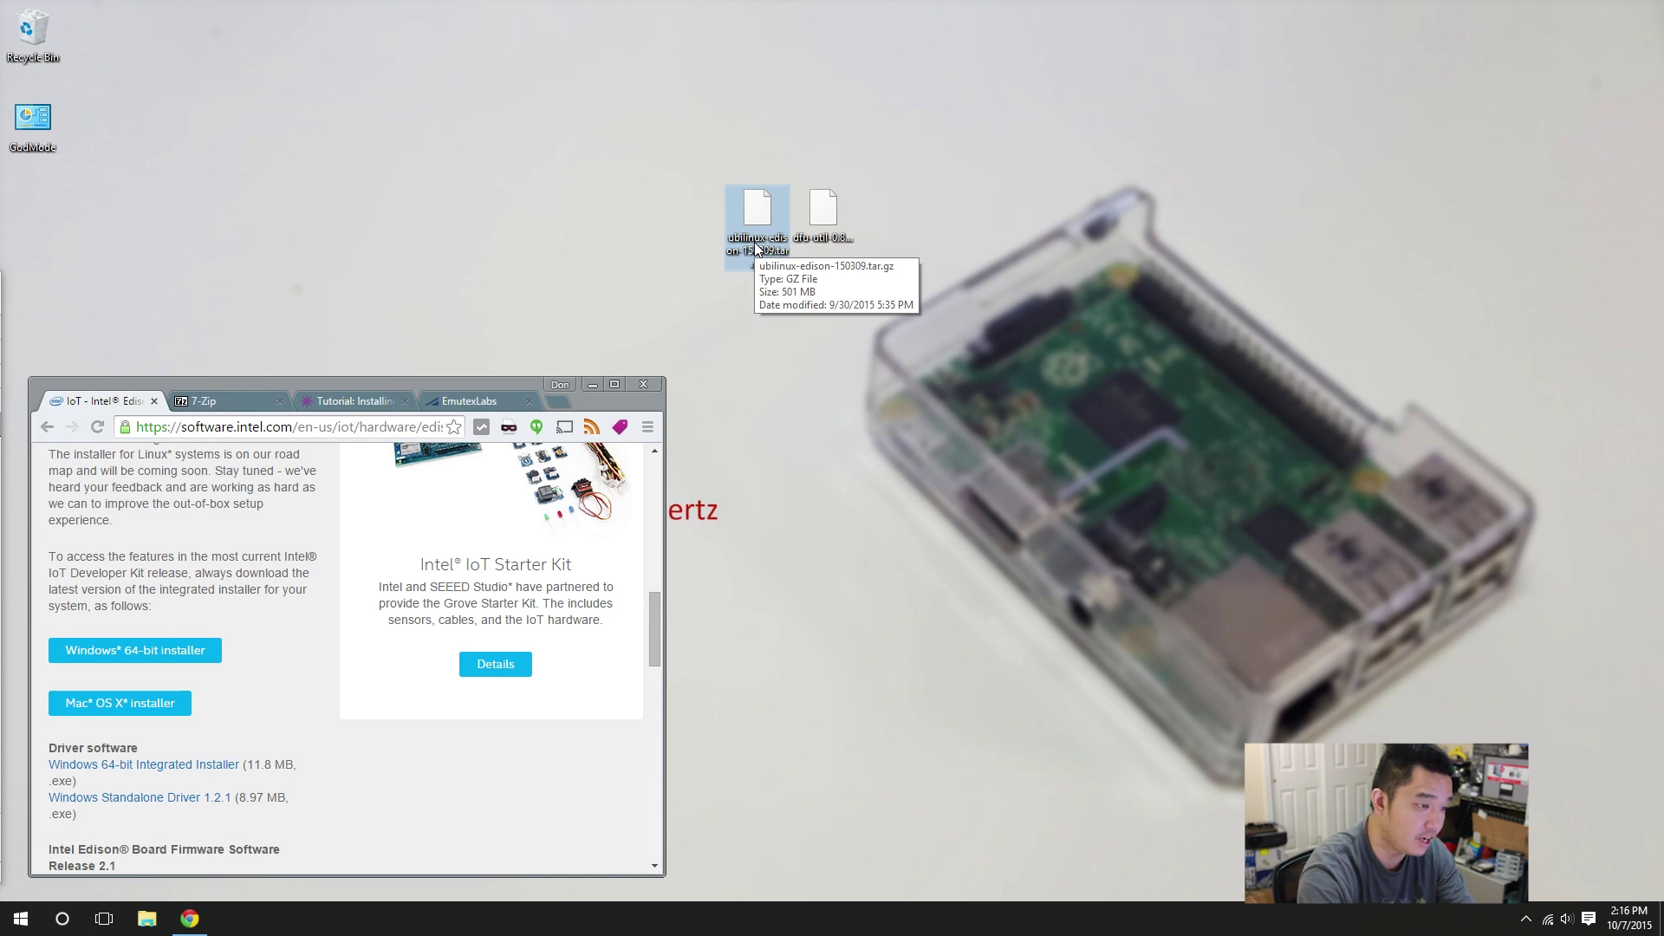
right_click(755, 247)
mouse_move(796, 294)
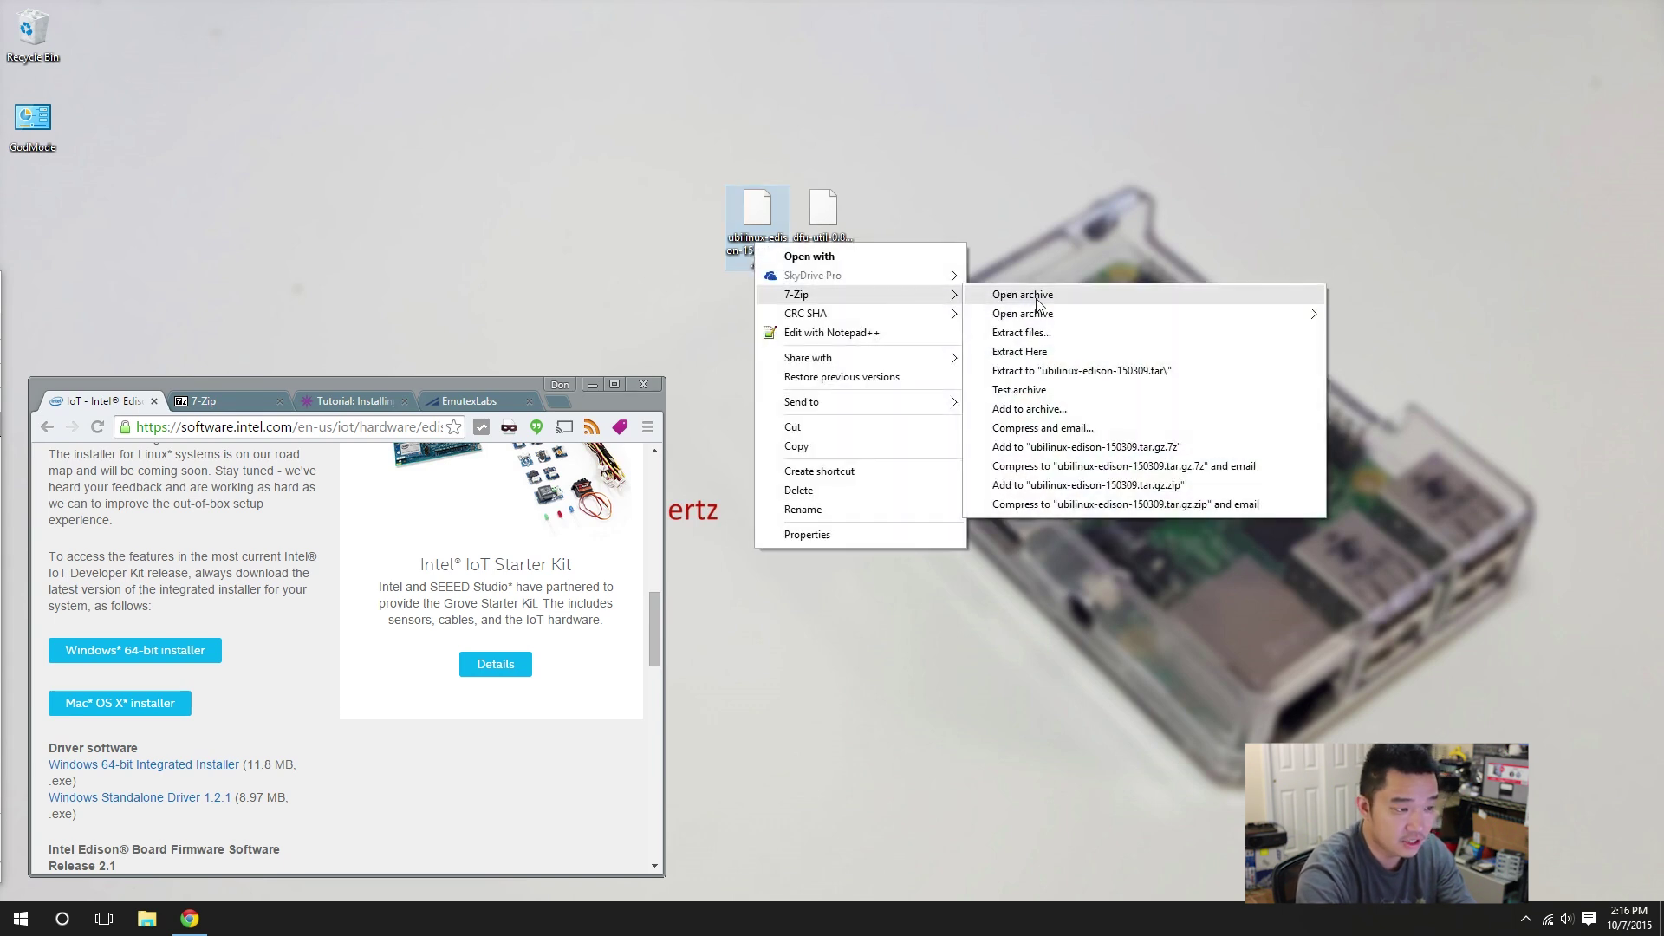
Extract ubilinux-edison-150309.tar from the ubilinux archive onto the desktop with 7-Zip.
click(1023, 295)
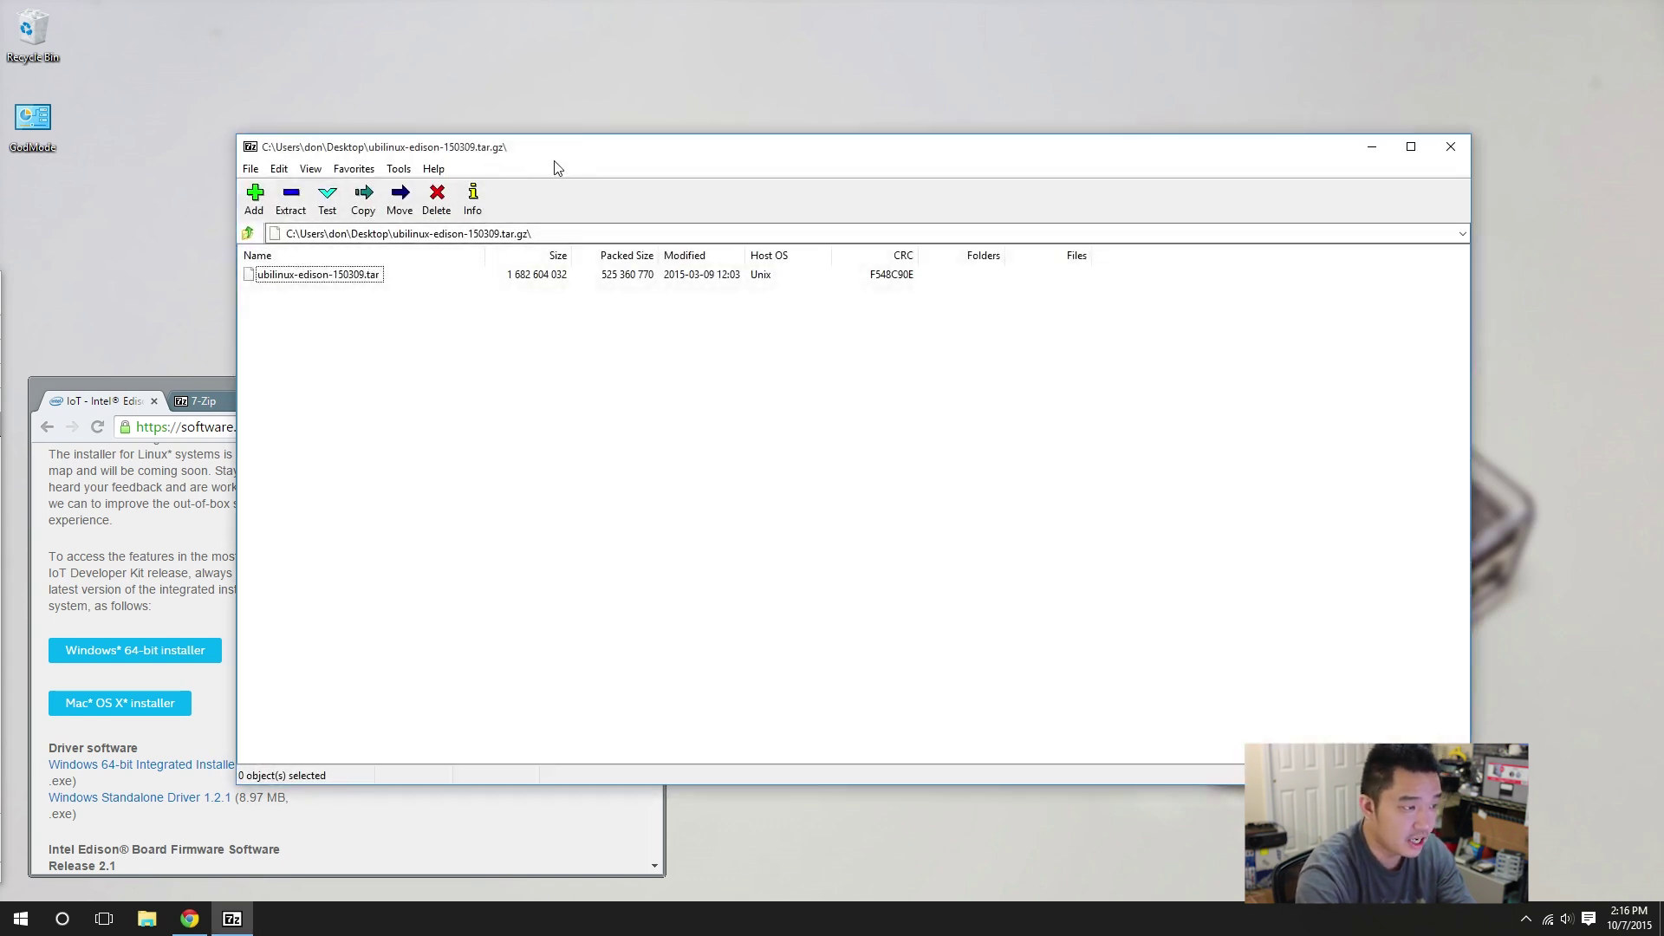
drag(546, 141, 833, 173)
click(575, 301)
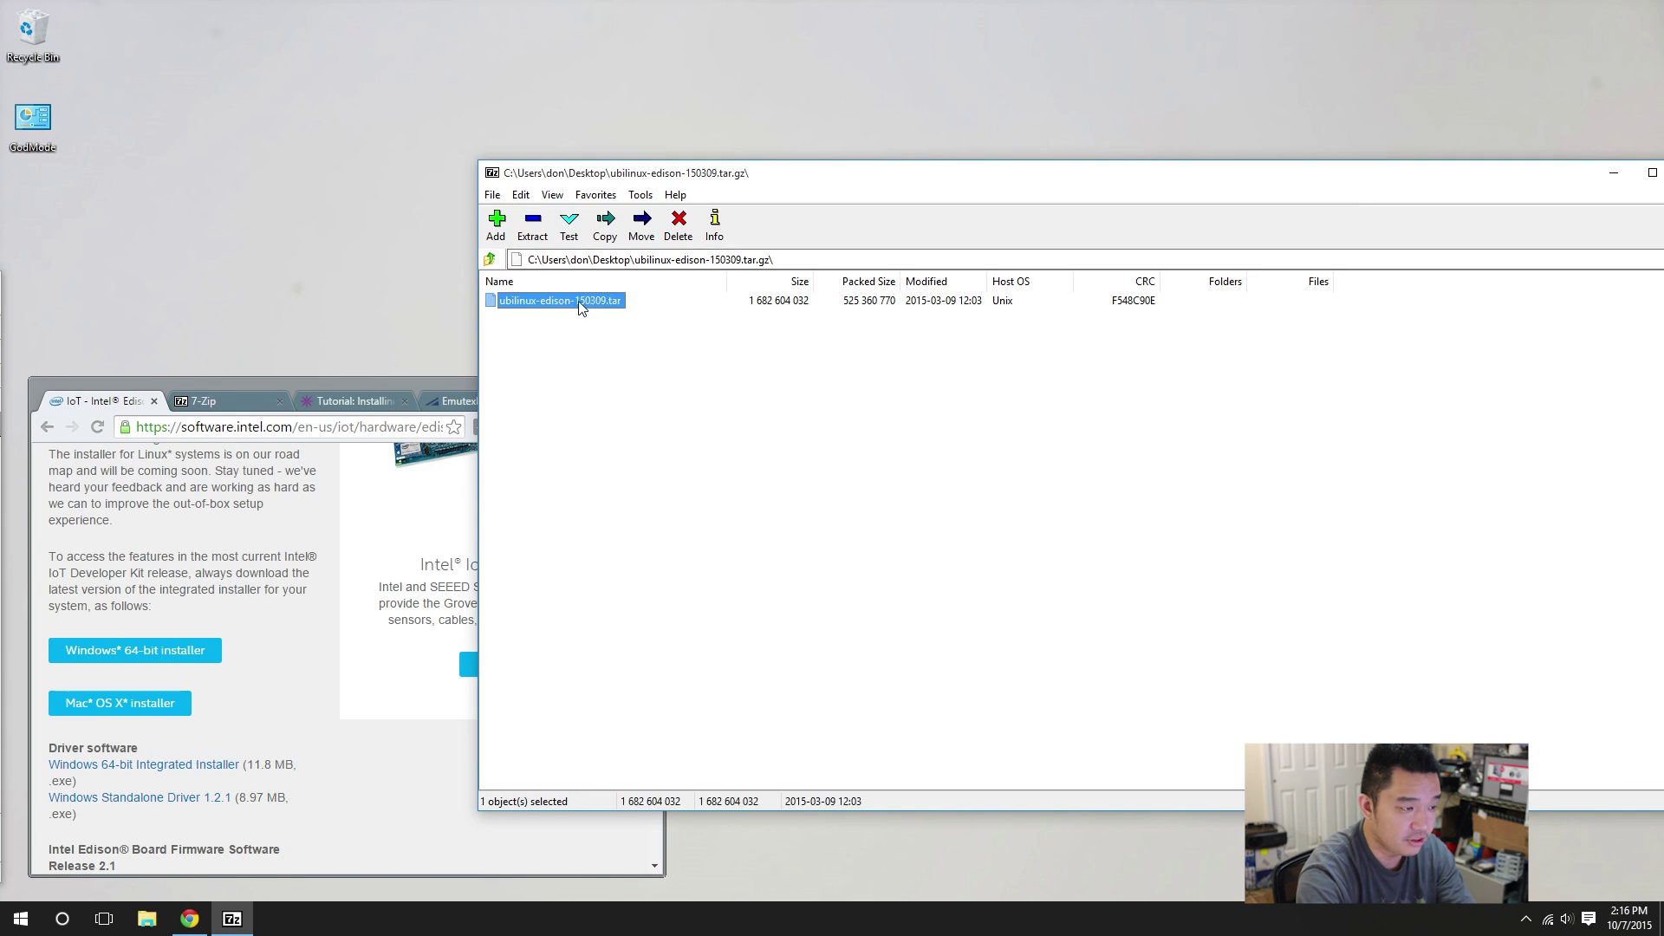
drag(581, 307, 423, 240)
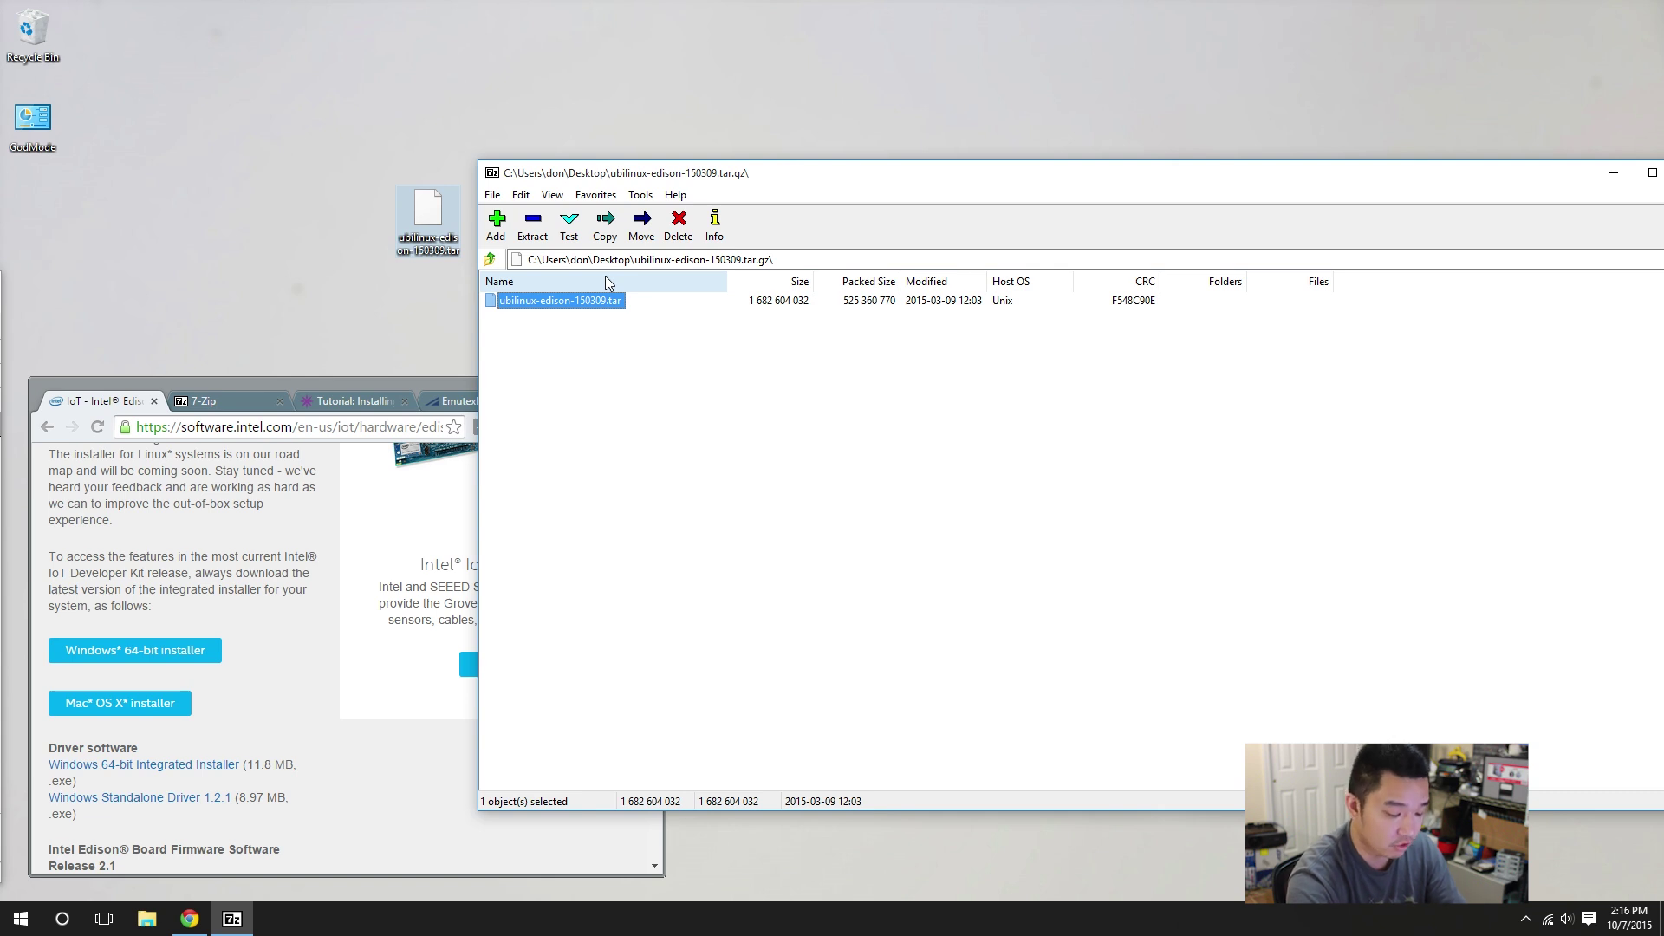
Extract dfu-util-0.8-binaries.tar onto the desktop and close both 7-Zip windows.
drag(936, 171, 885, 313)
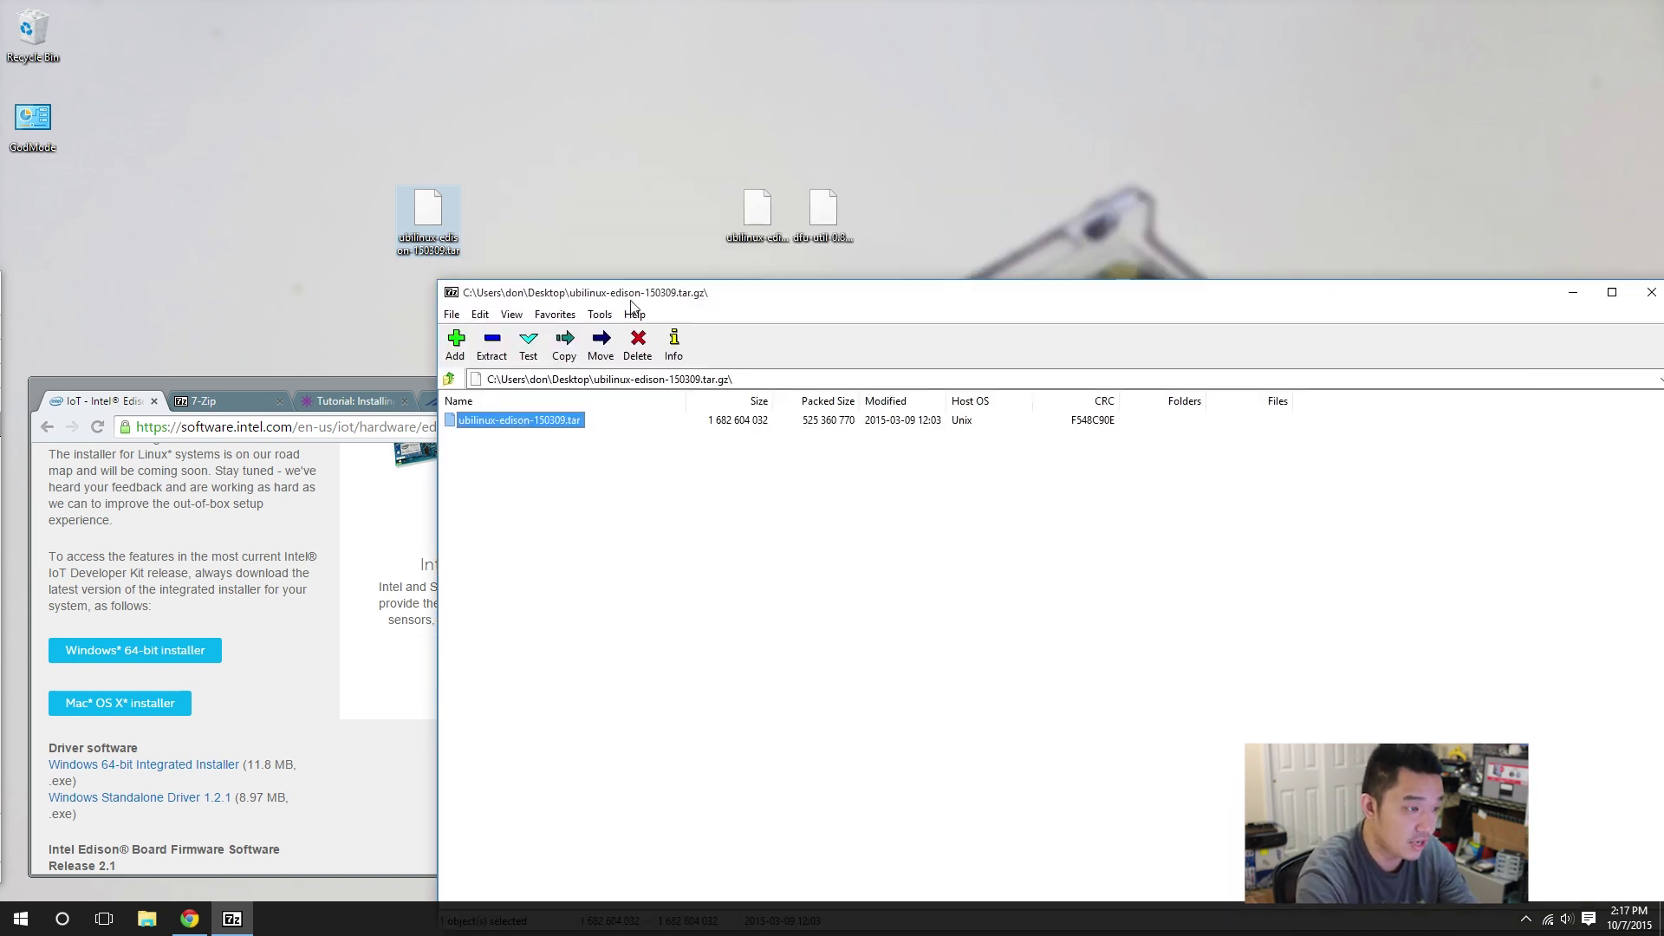
right_click(822, 218)
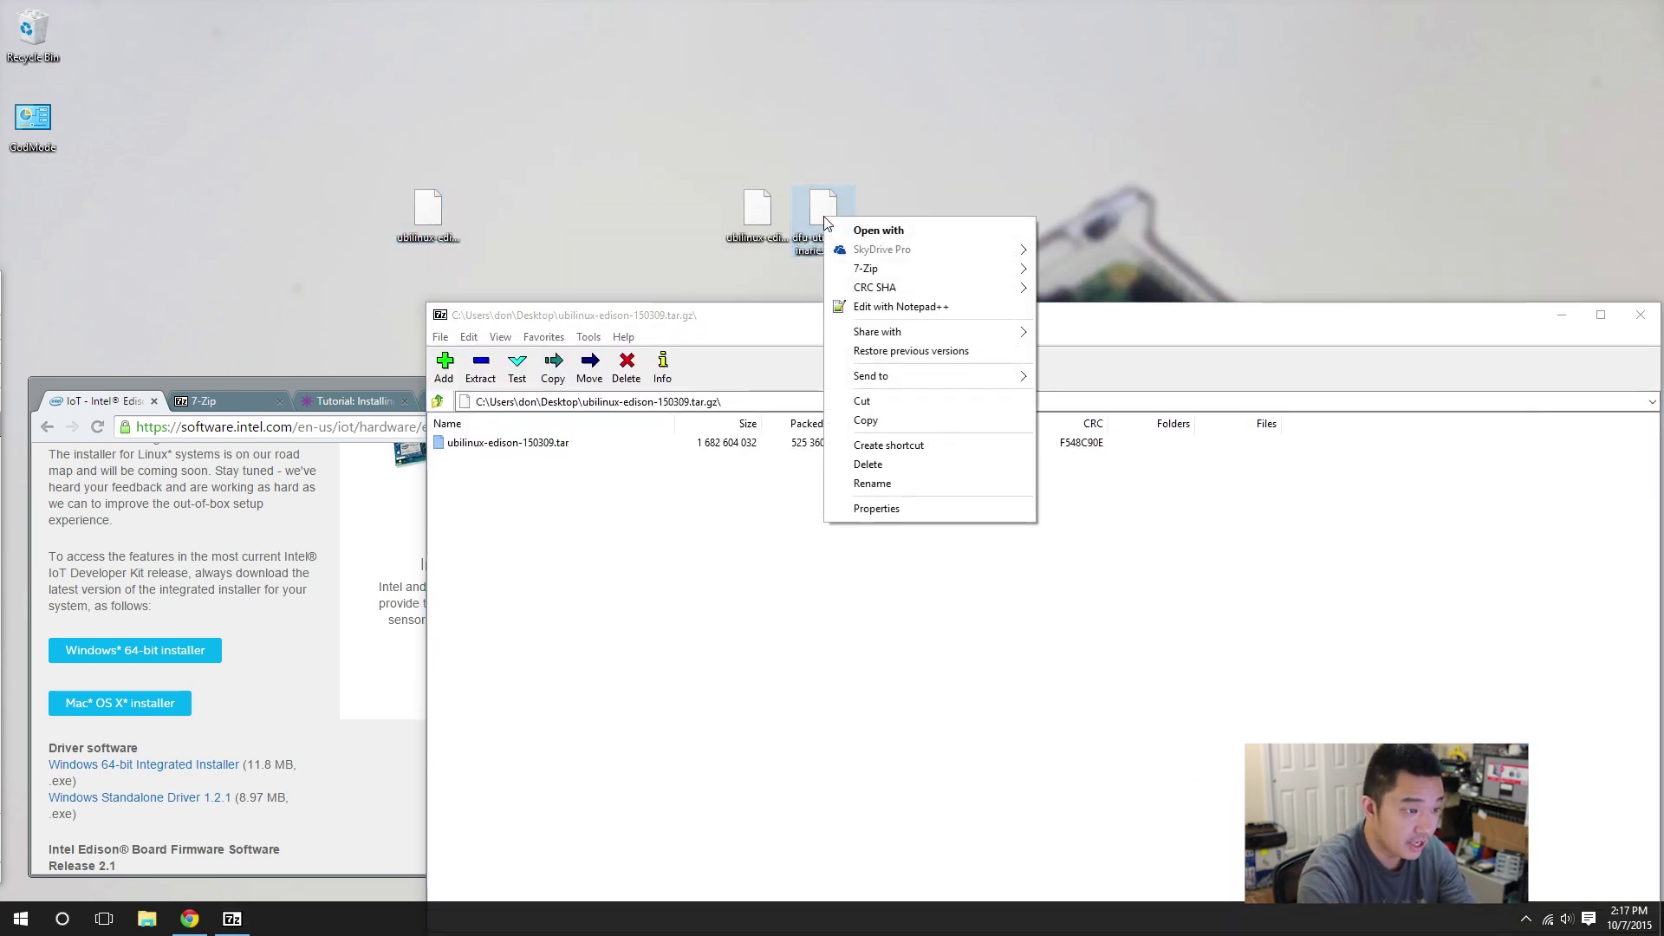
mouse_move(866, 268)
click(1086, 264)
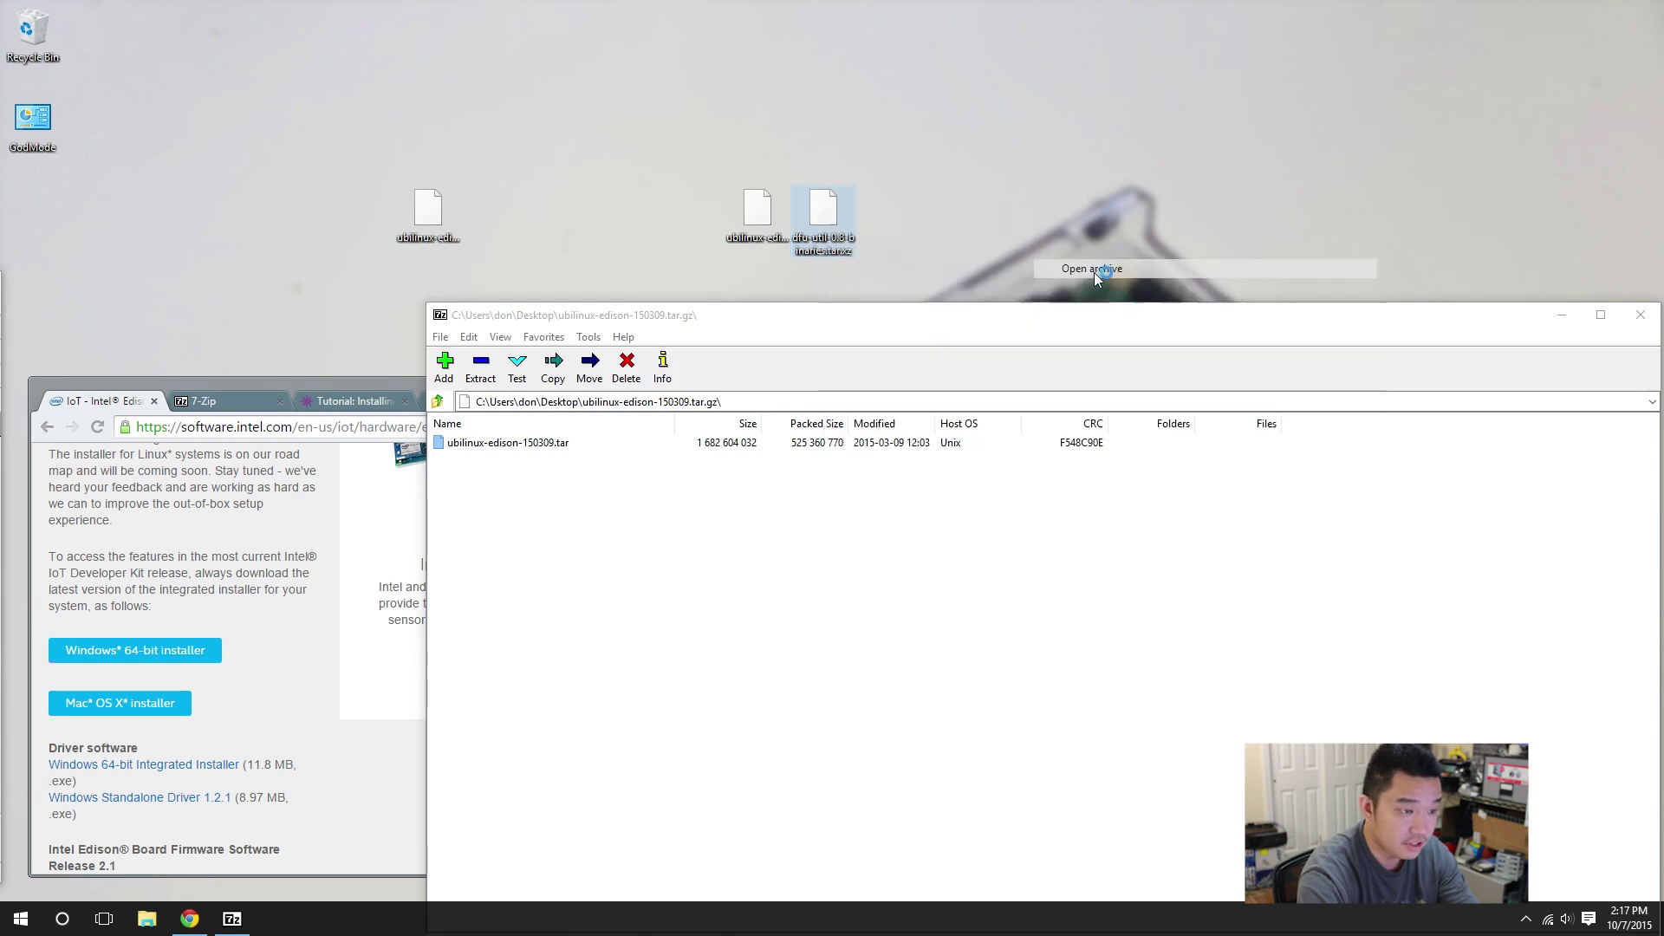
drag(558, 145, 969, 137)
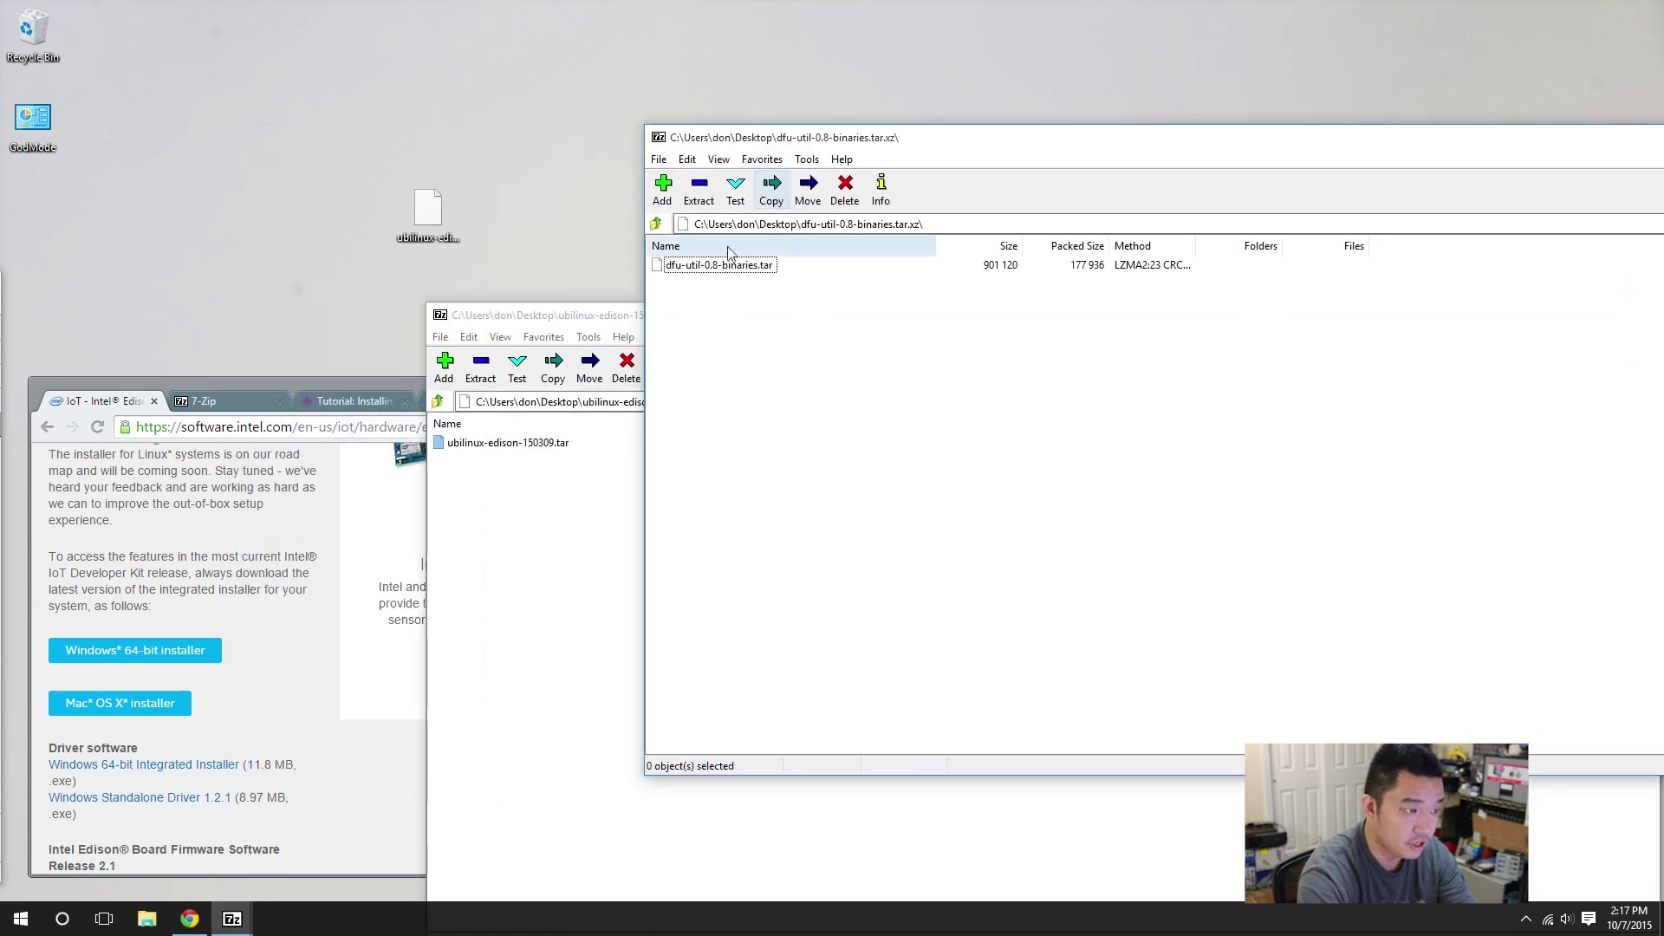
drag(719, 264, 495, 124)
drag(1203, 137, 1196, 208)
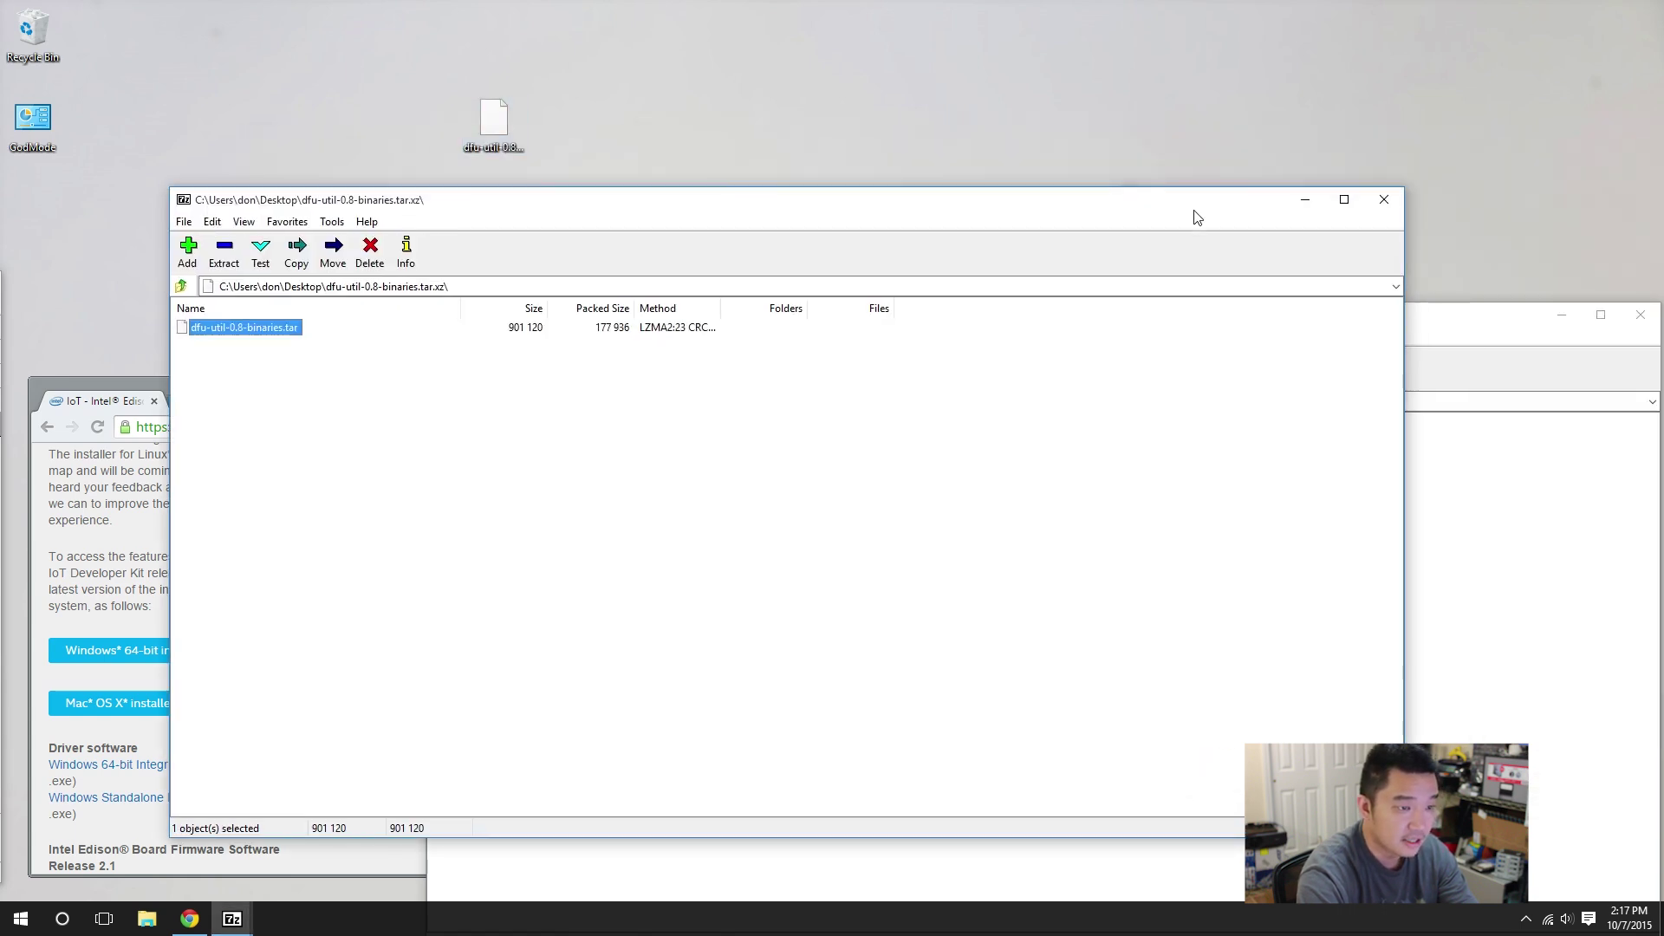
click(1392, 202)
click(1642, 317)
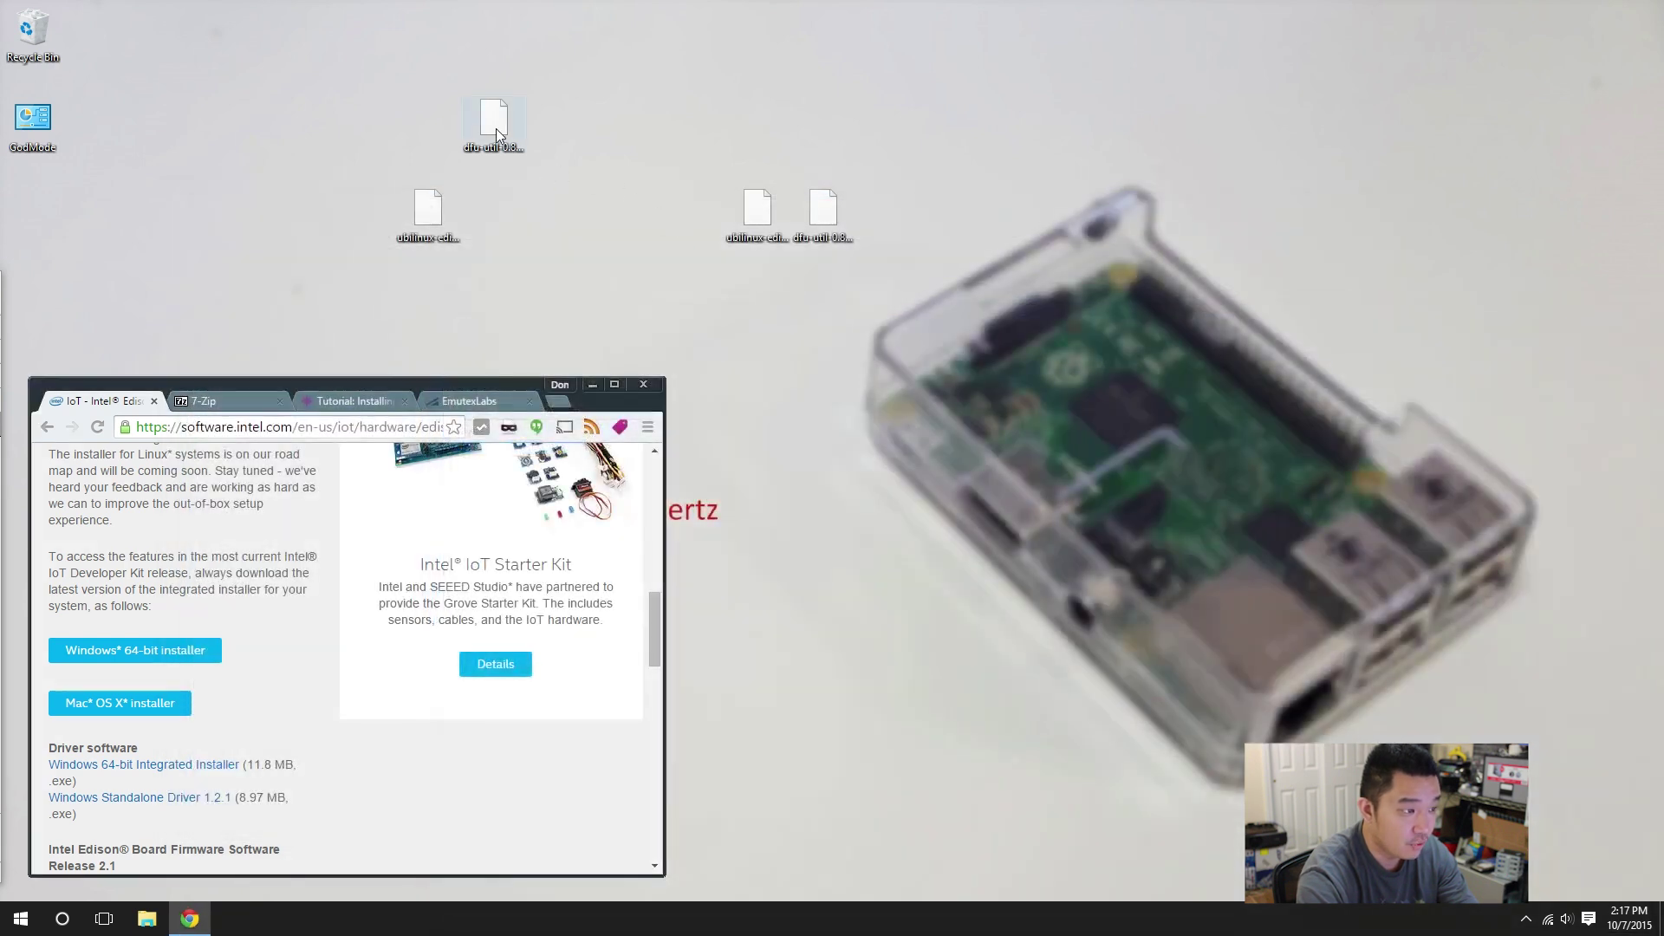
Gather the two original downloaded archives mid-desktop and minimize Chrome.
drag(702, 169, 852, 328)
drag(781, 215, 1587, 40)
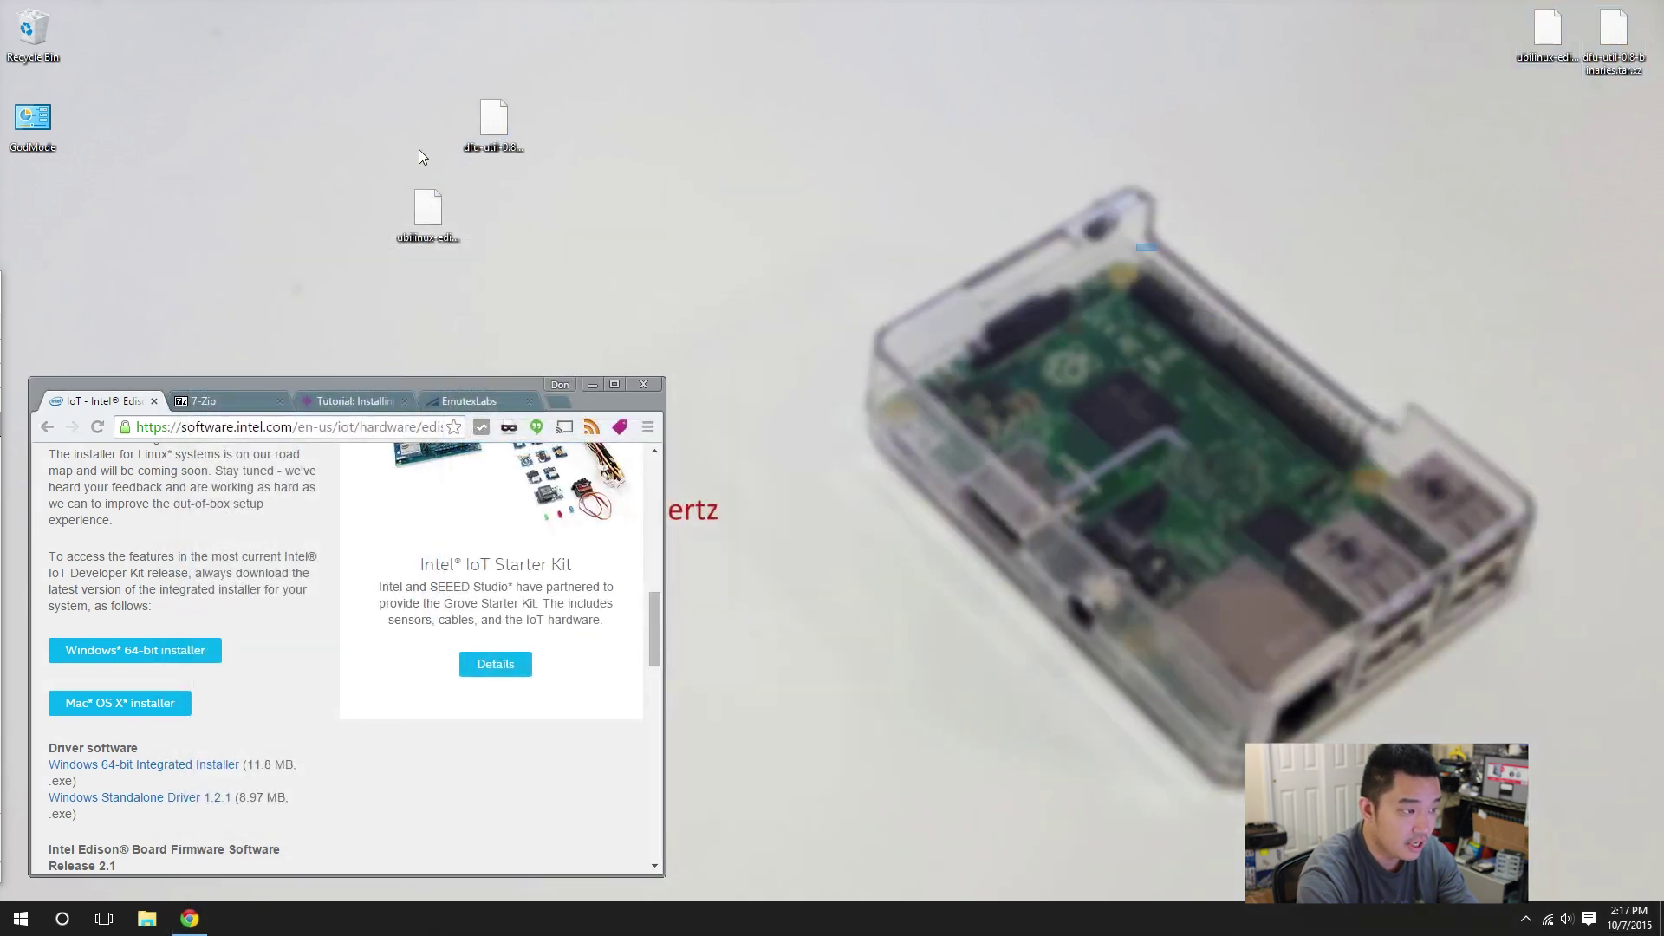
drag(391, 91, 533, 260)
drag(462, 208, 852, 215)
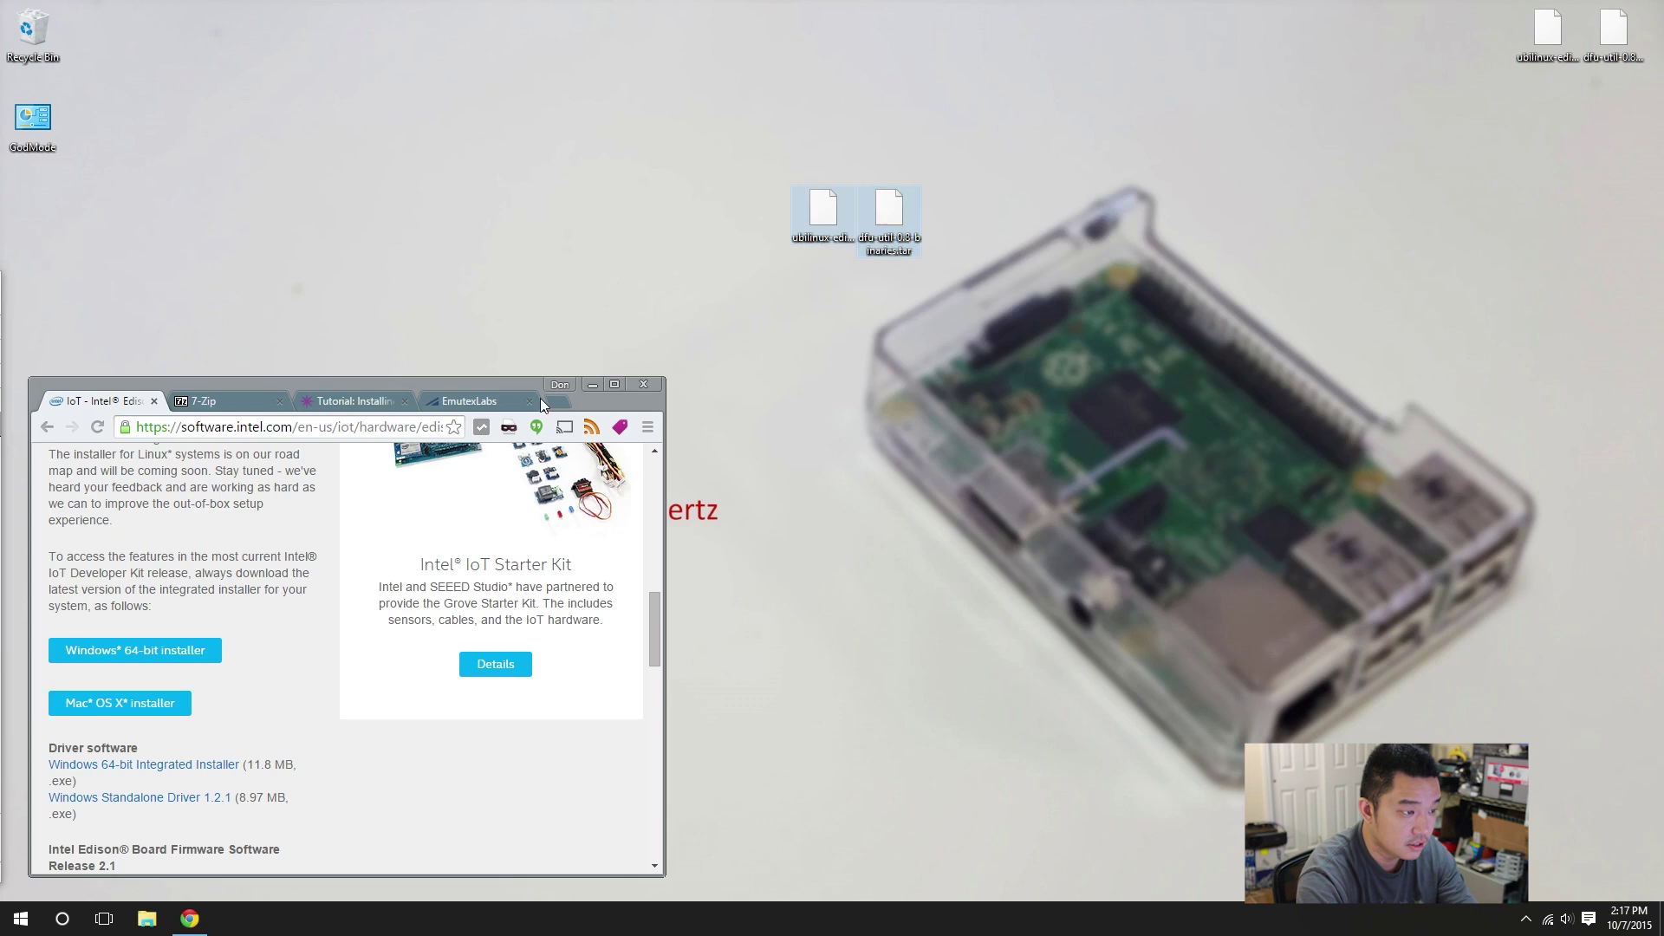
click(588, 387)
Extract the toFlash folder from the ubilinux tar onto the desktop with 7-Zip.
click(820, 214)
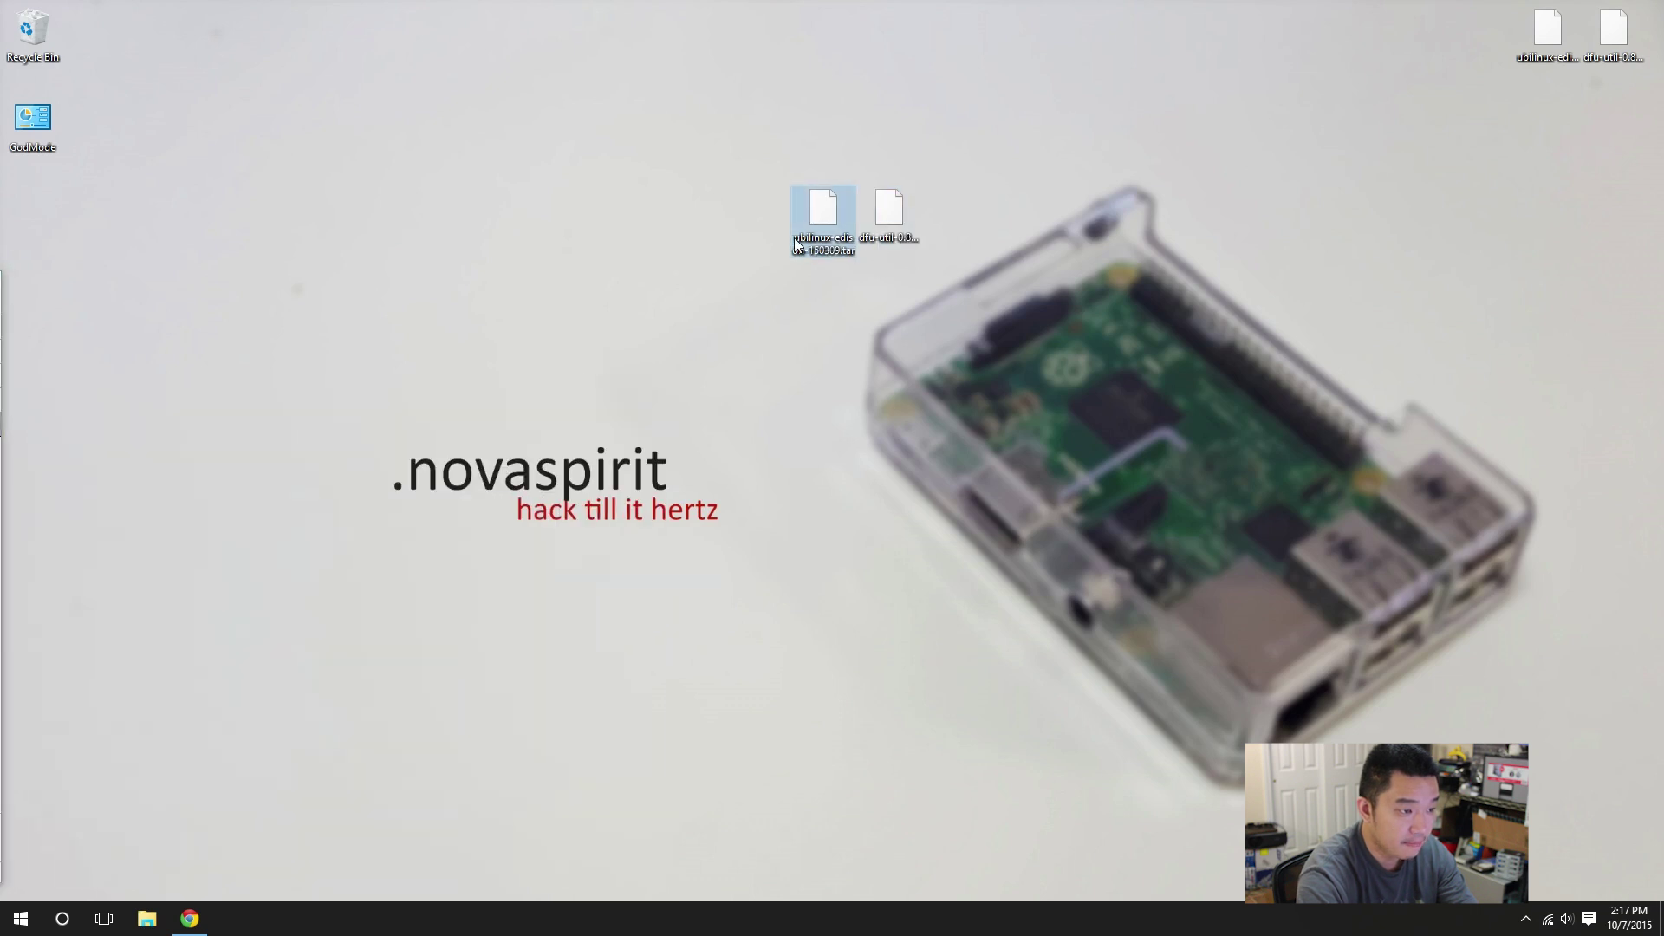
right_click(819, 214)
click(1077, 292)
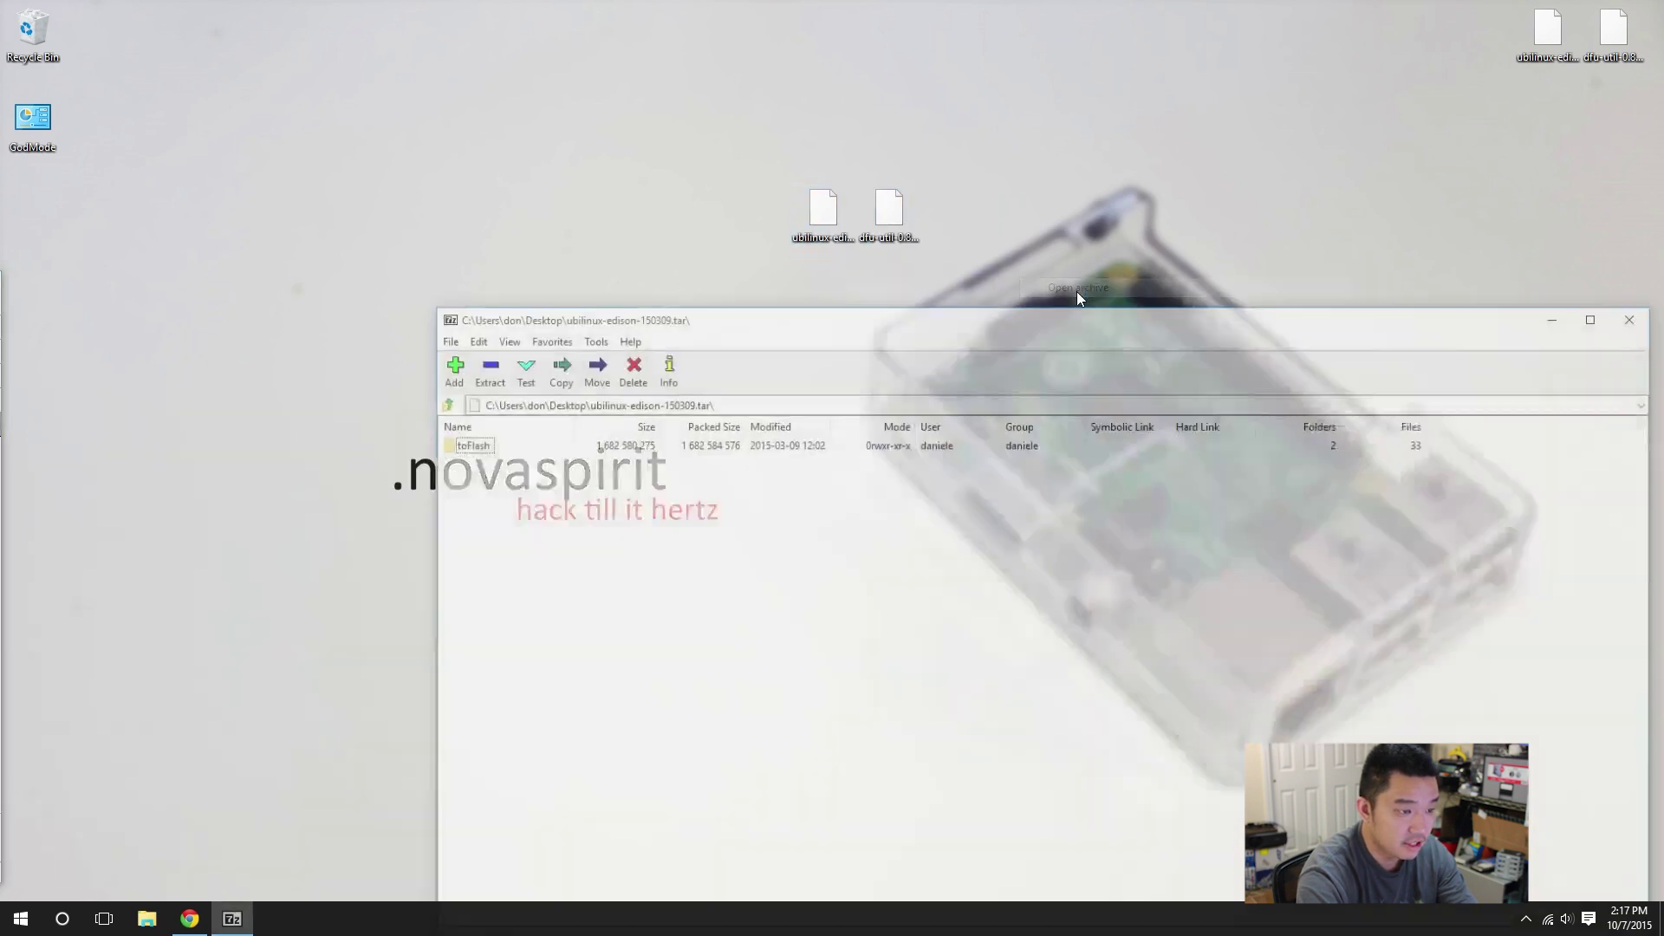
double_click(472, 445)
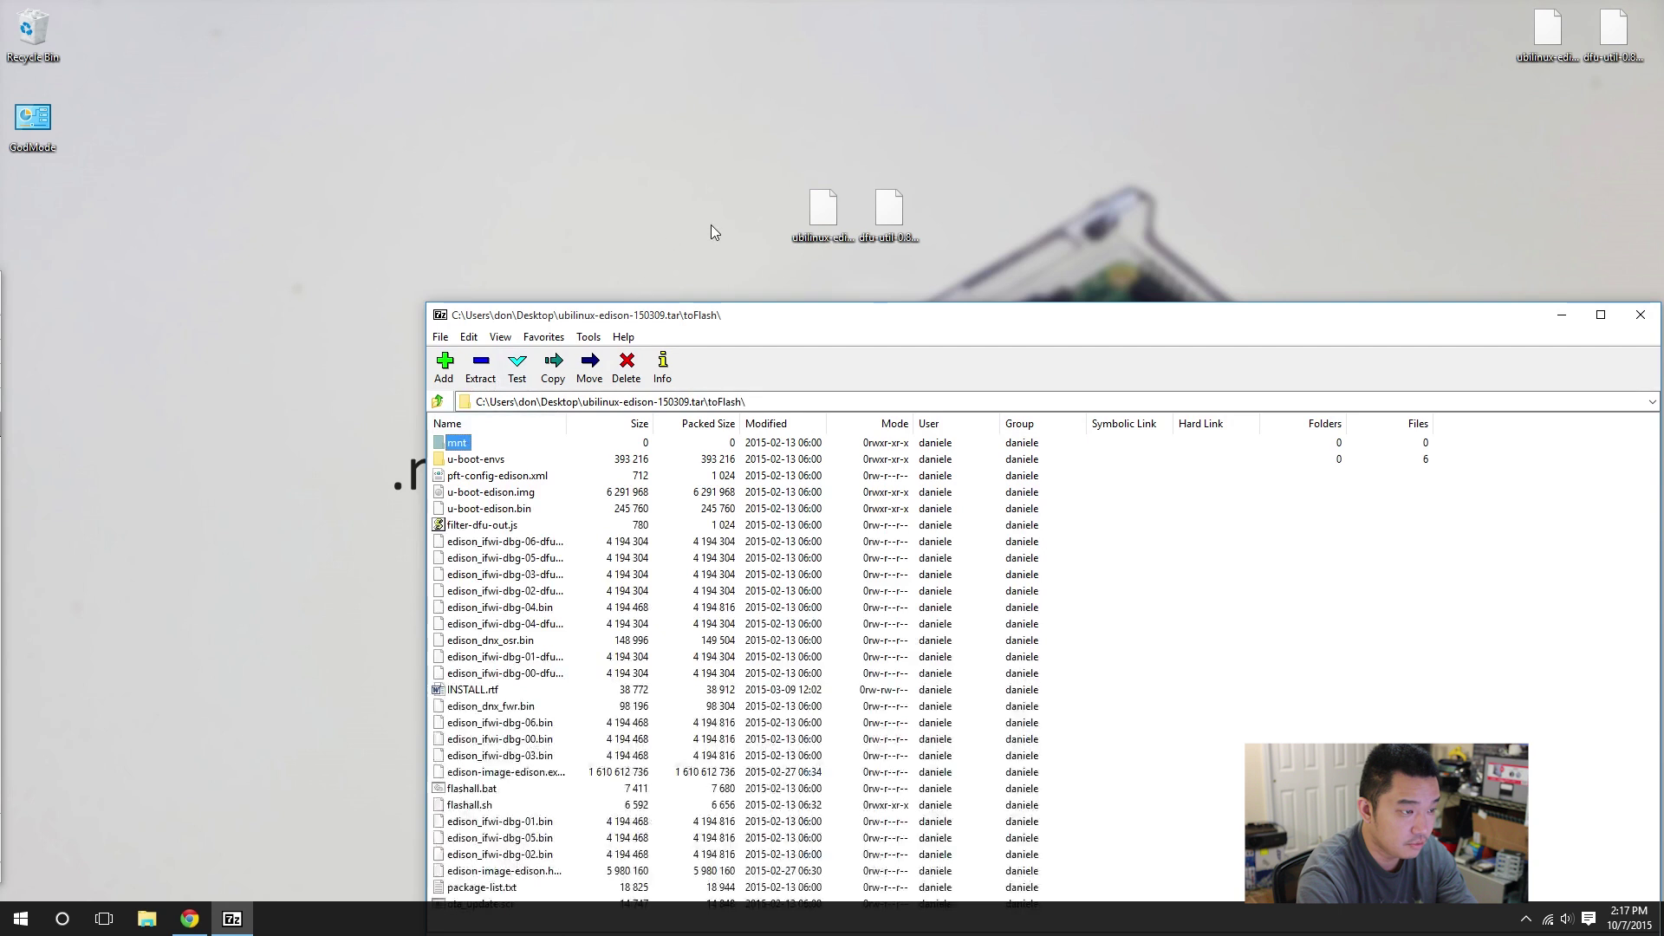
click(437, 400)
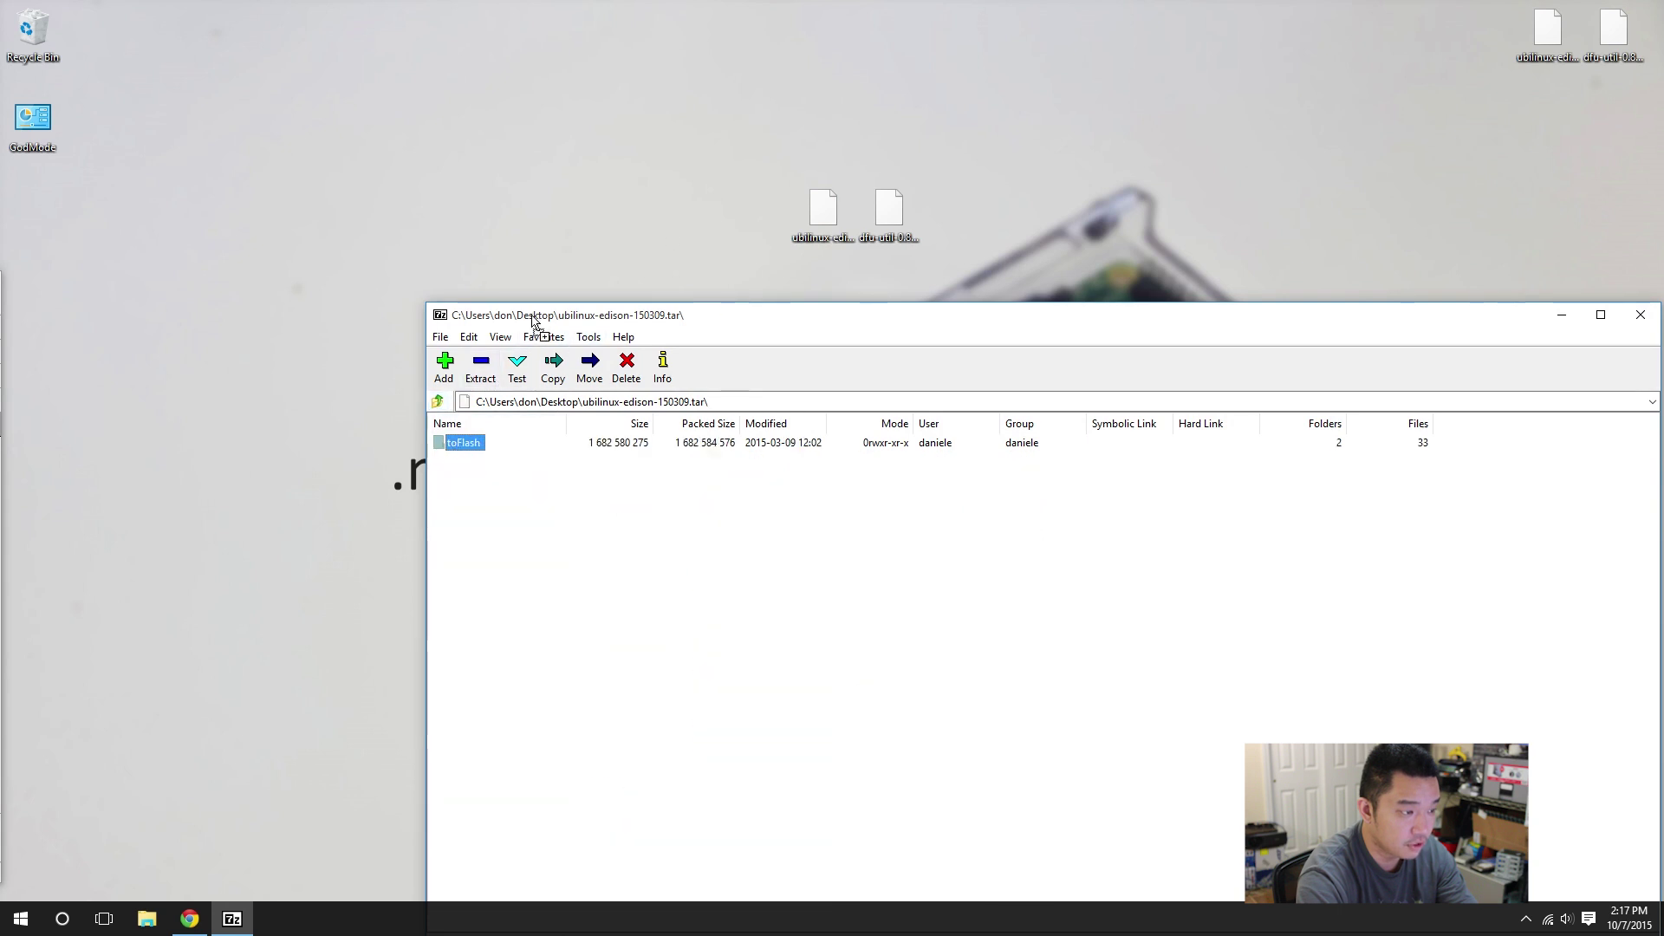
drag(533, 323, 707, 245)
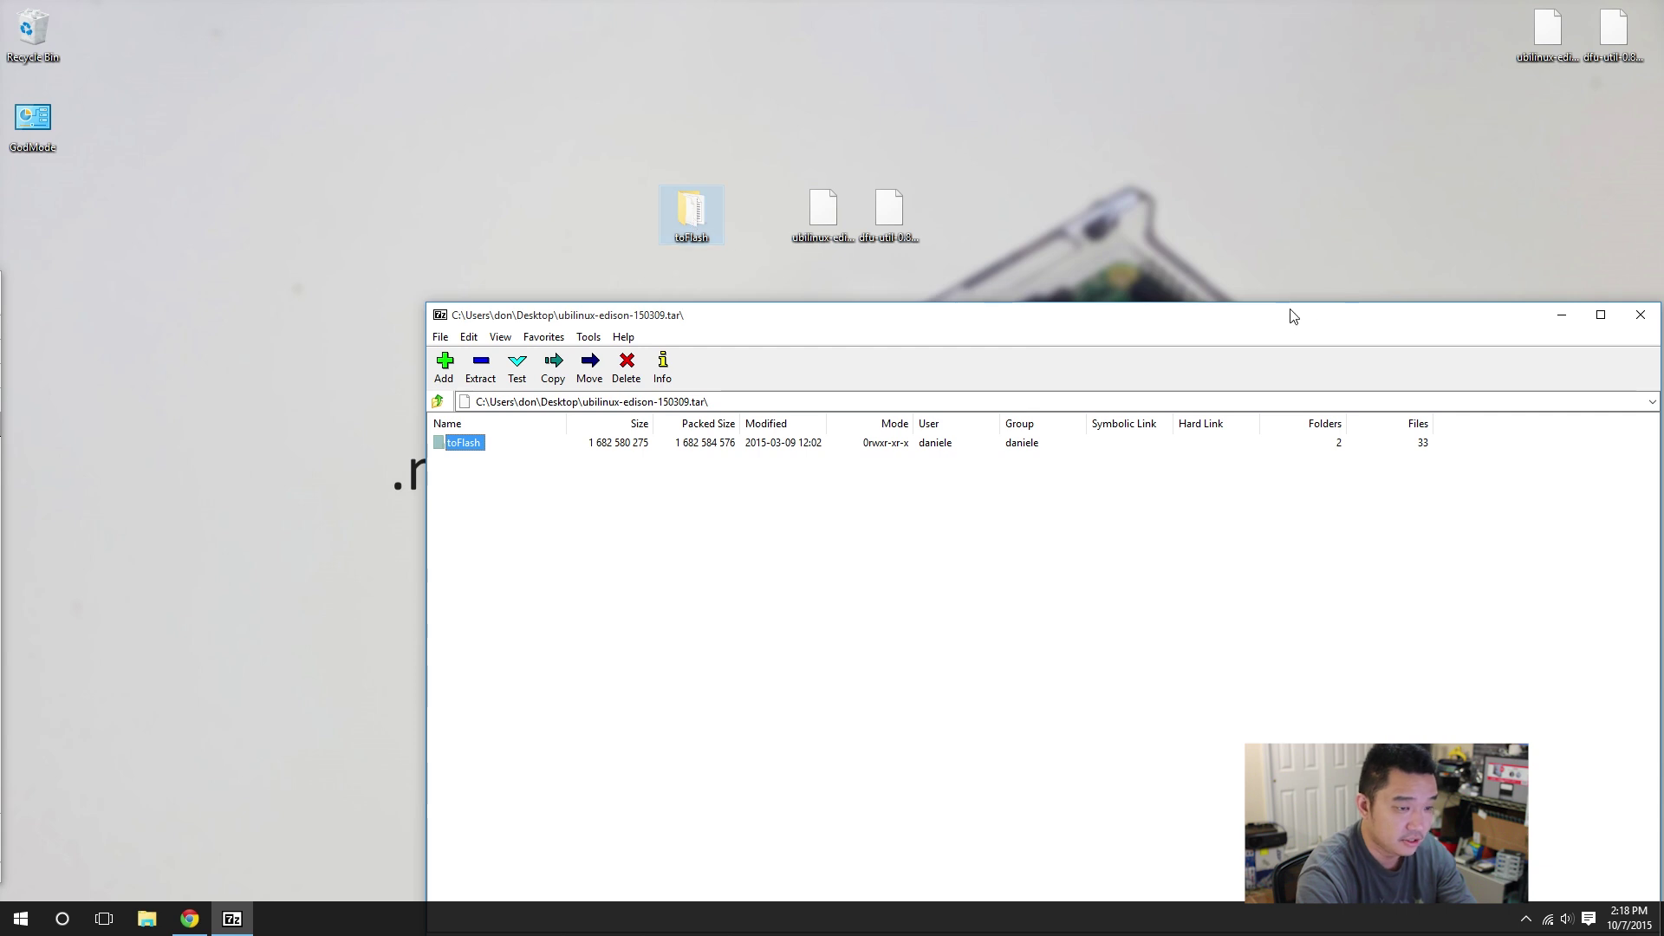
drag(1293, 317, 985, 317)
click(1327, 298)
Extract the dfu-util-0.8-binaries folder to the desktop and place toFlash beside it.
click(889, 221)
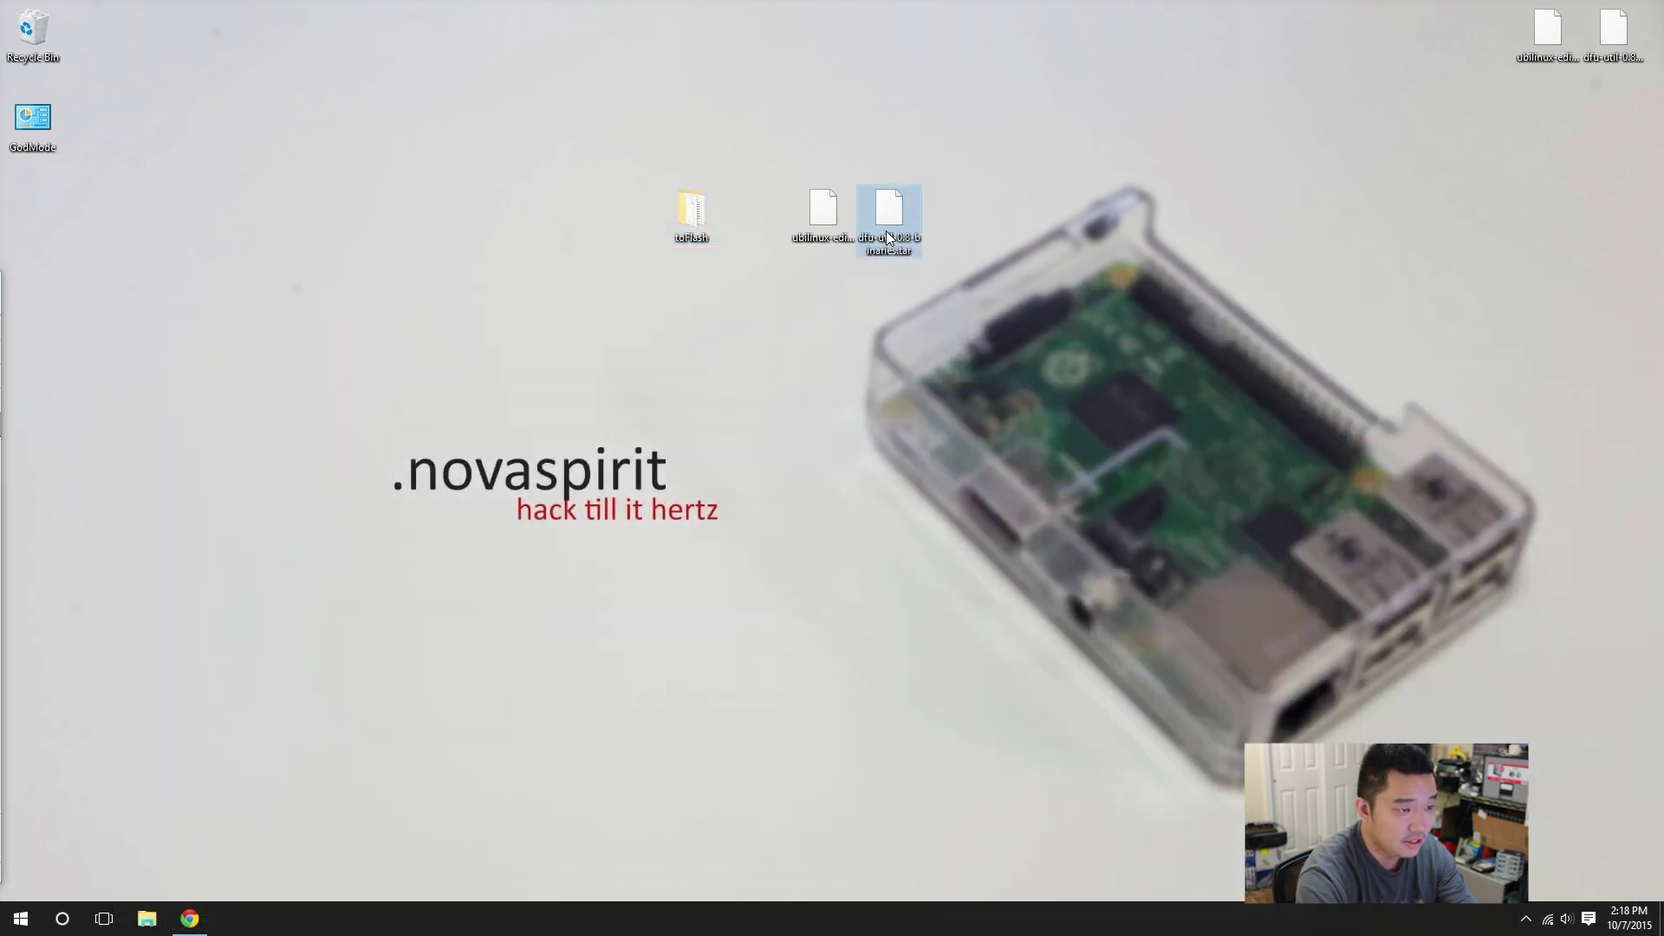
right_click(885, 230)
mouse_move(928, 284)
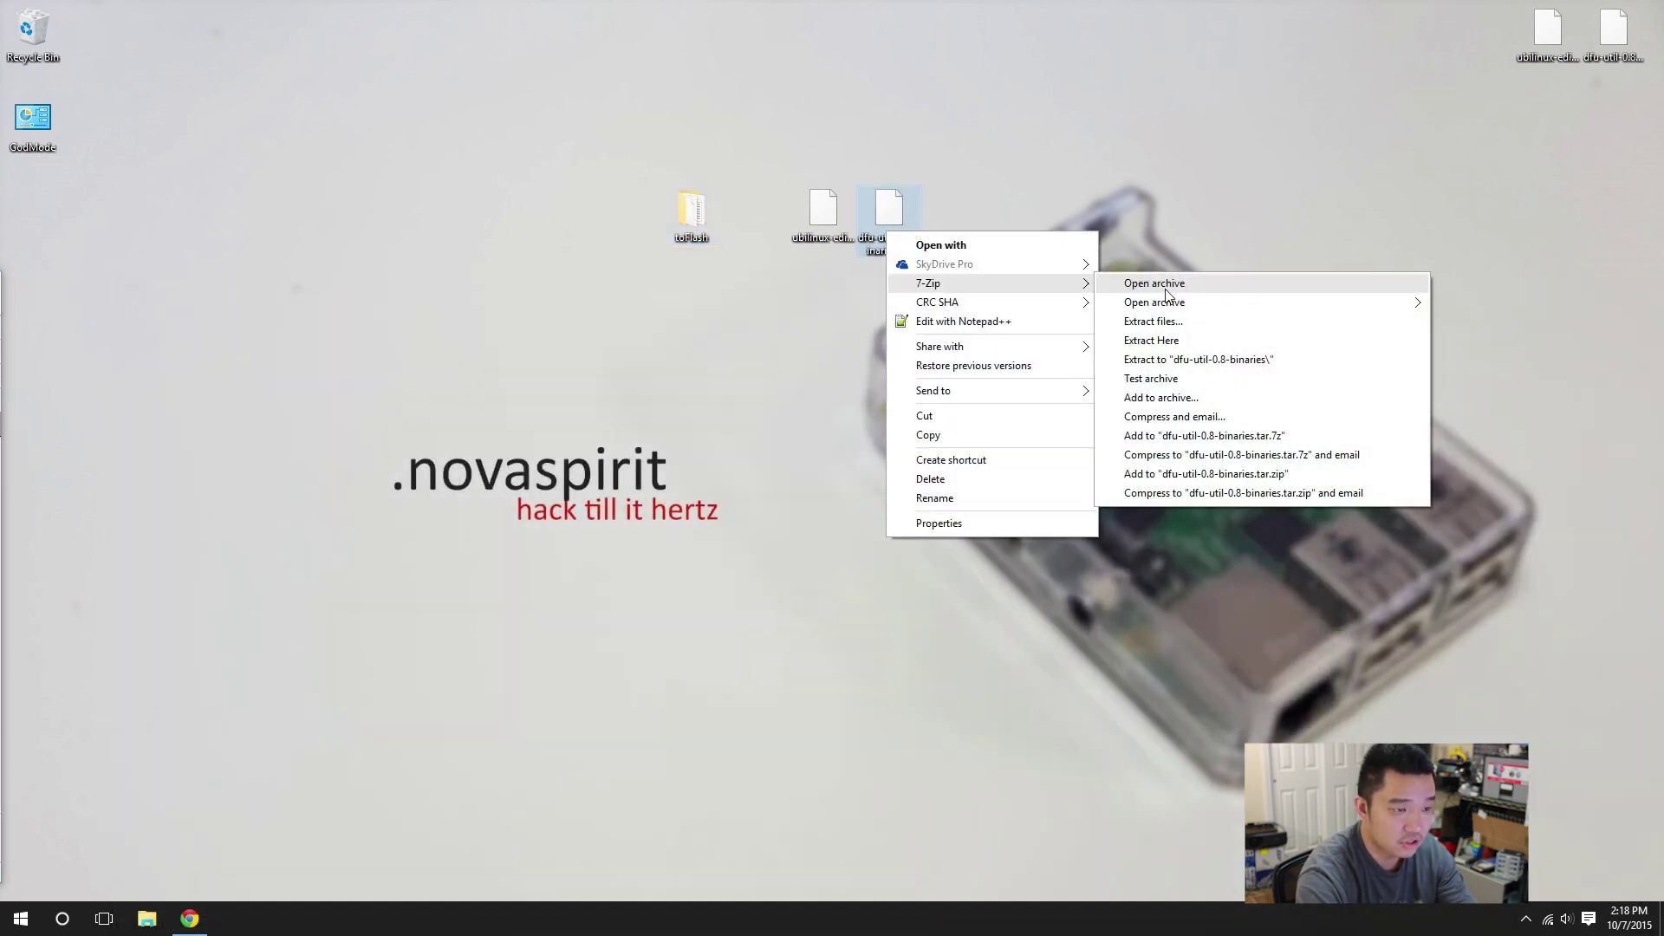
click(1155, 284)
drag(708, 284, 1111, 288)
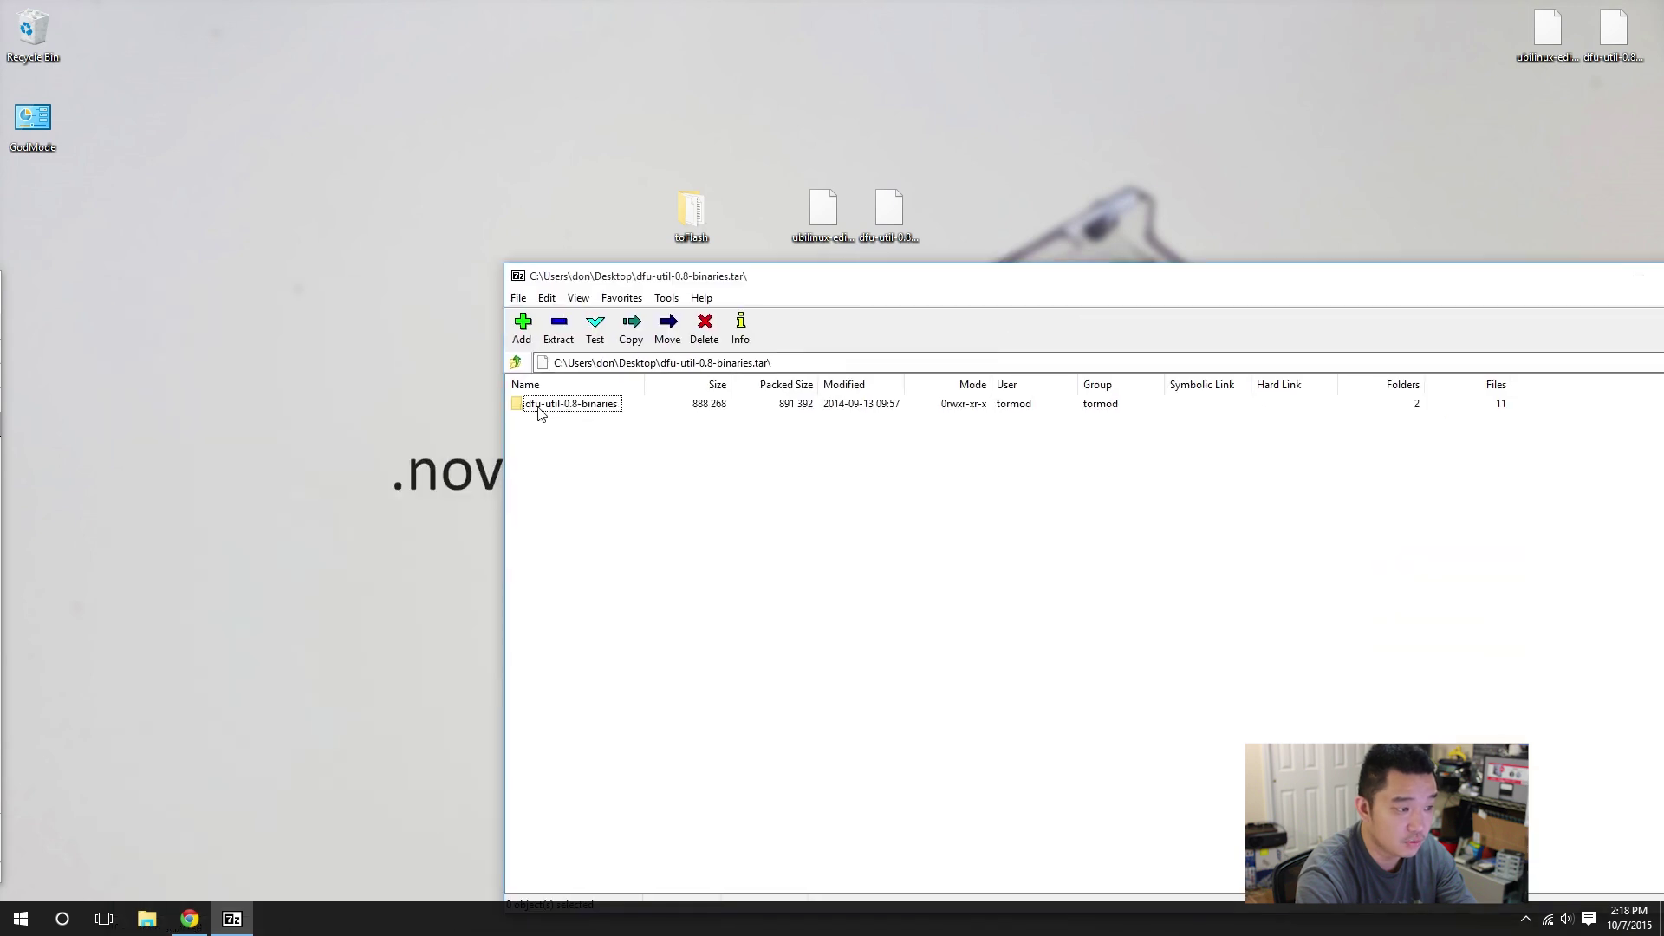
drag(540, 409, 690, 166)
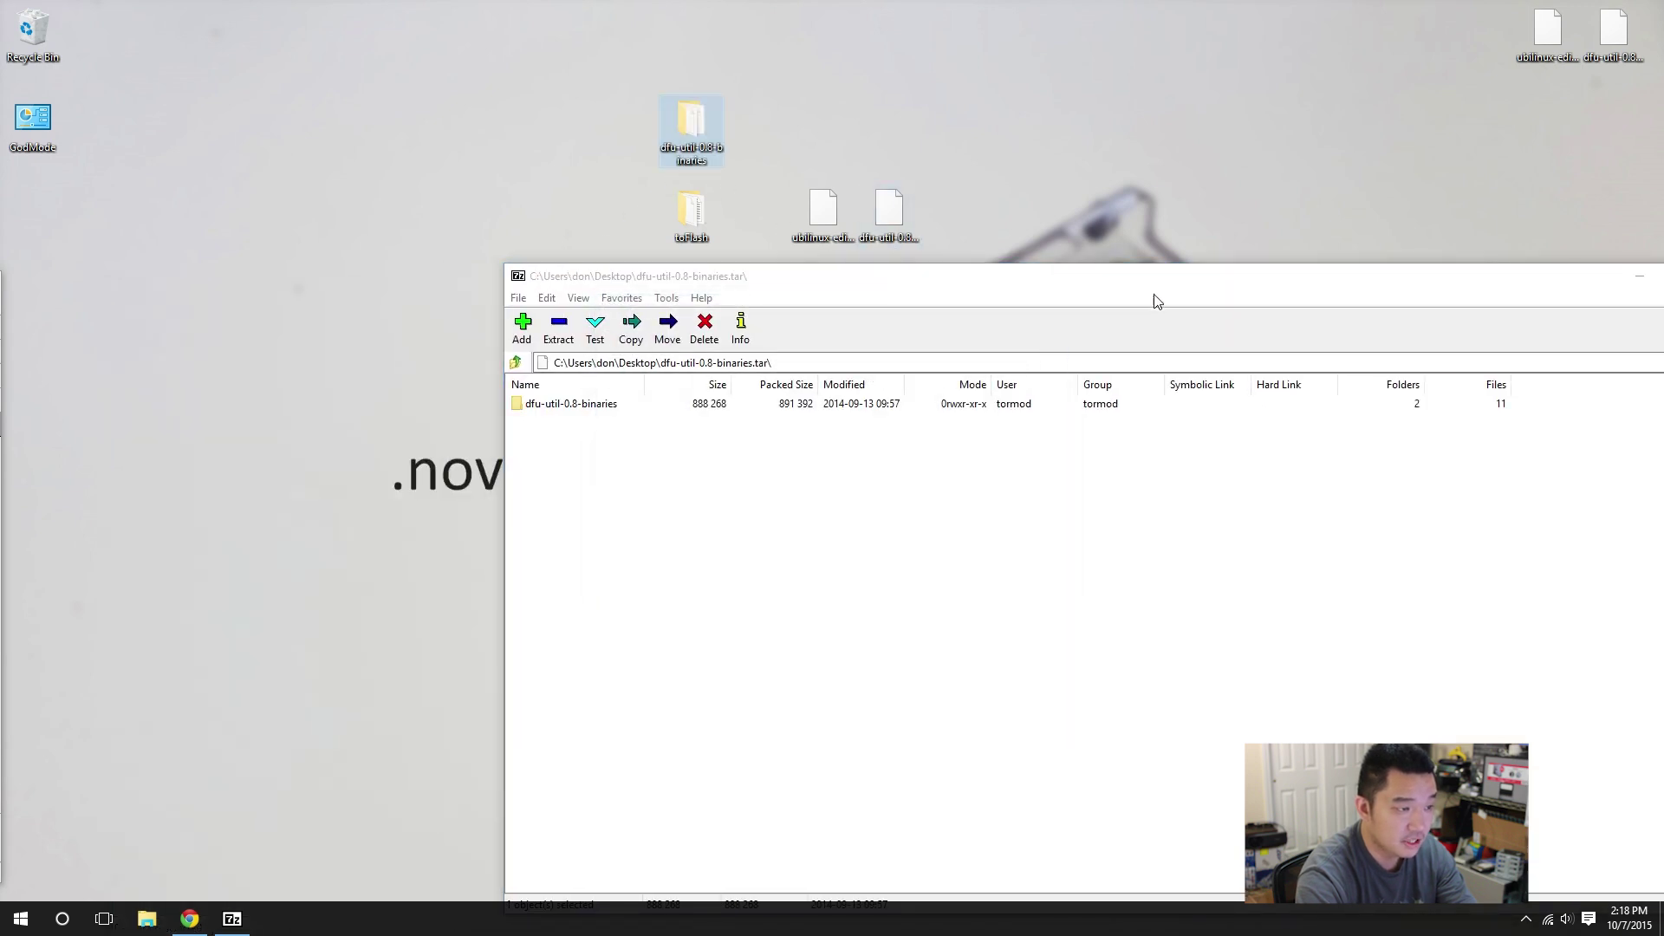
drag(1155, 301, 652, 325)
click(1202, 319)
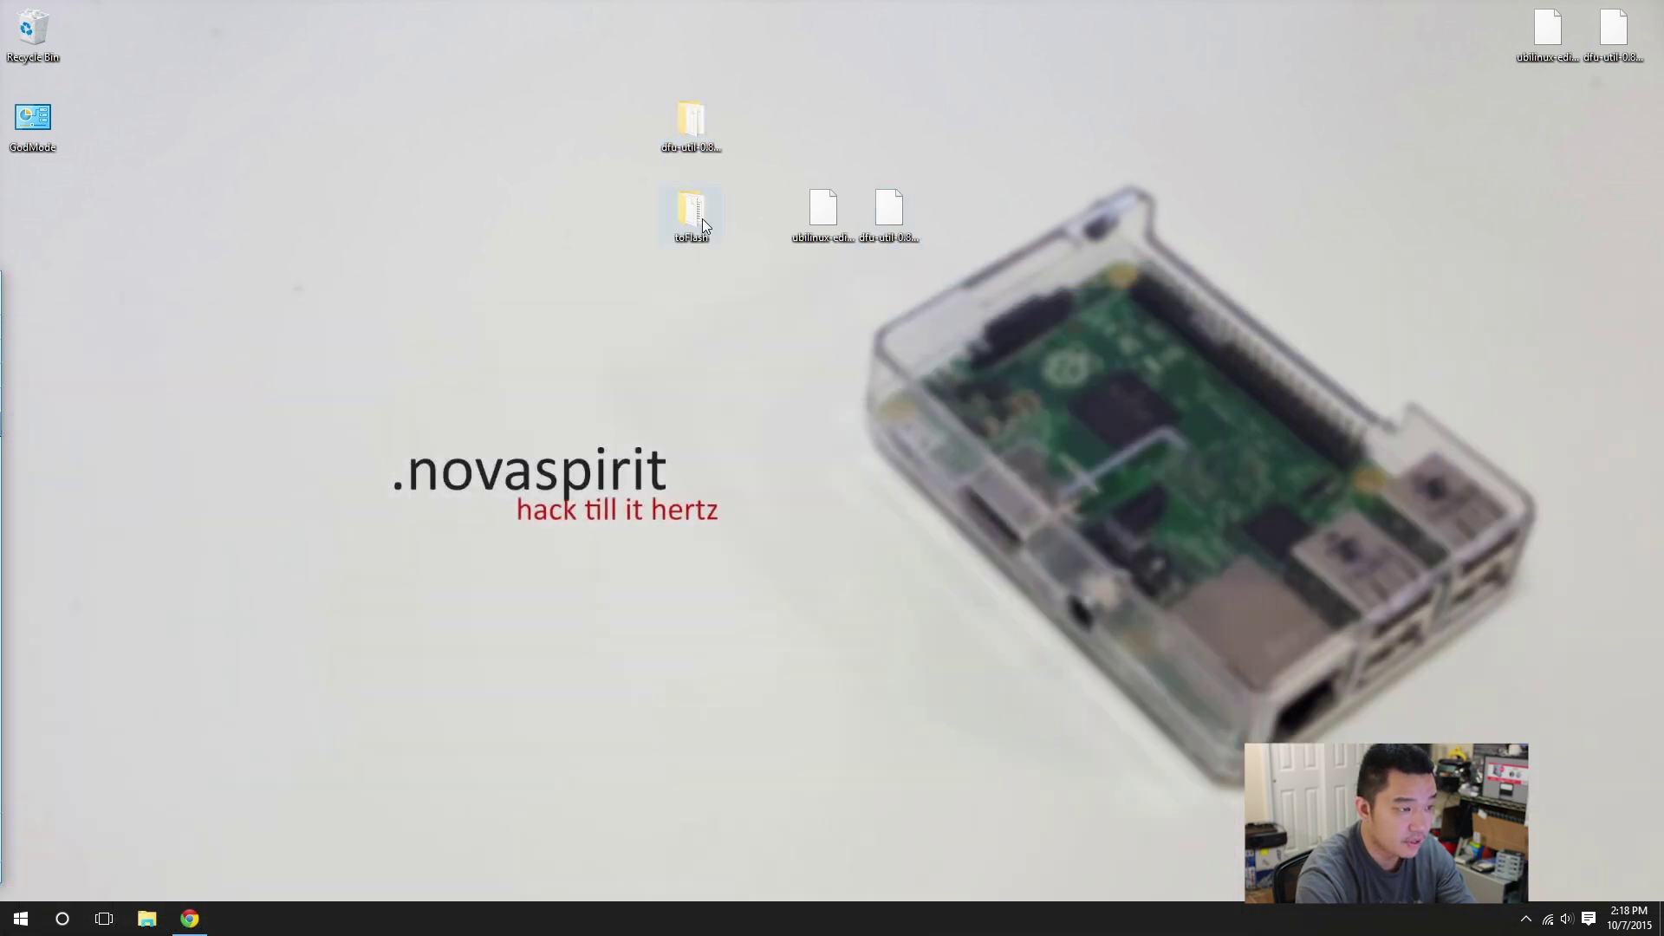
drag(696, 218, 621, 128)
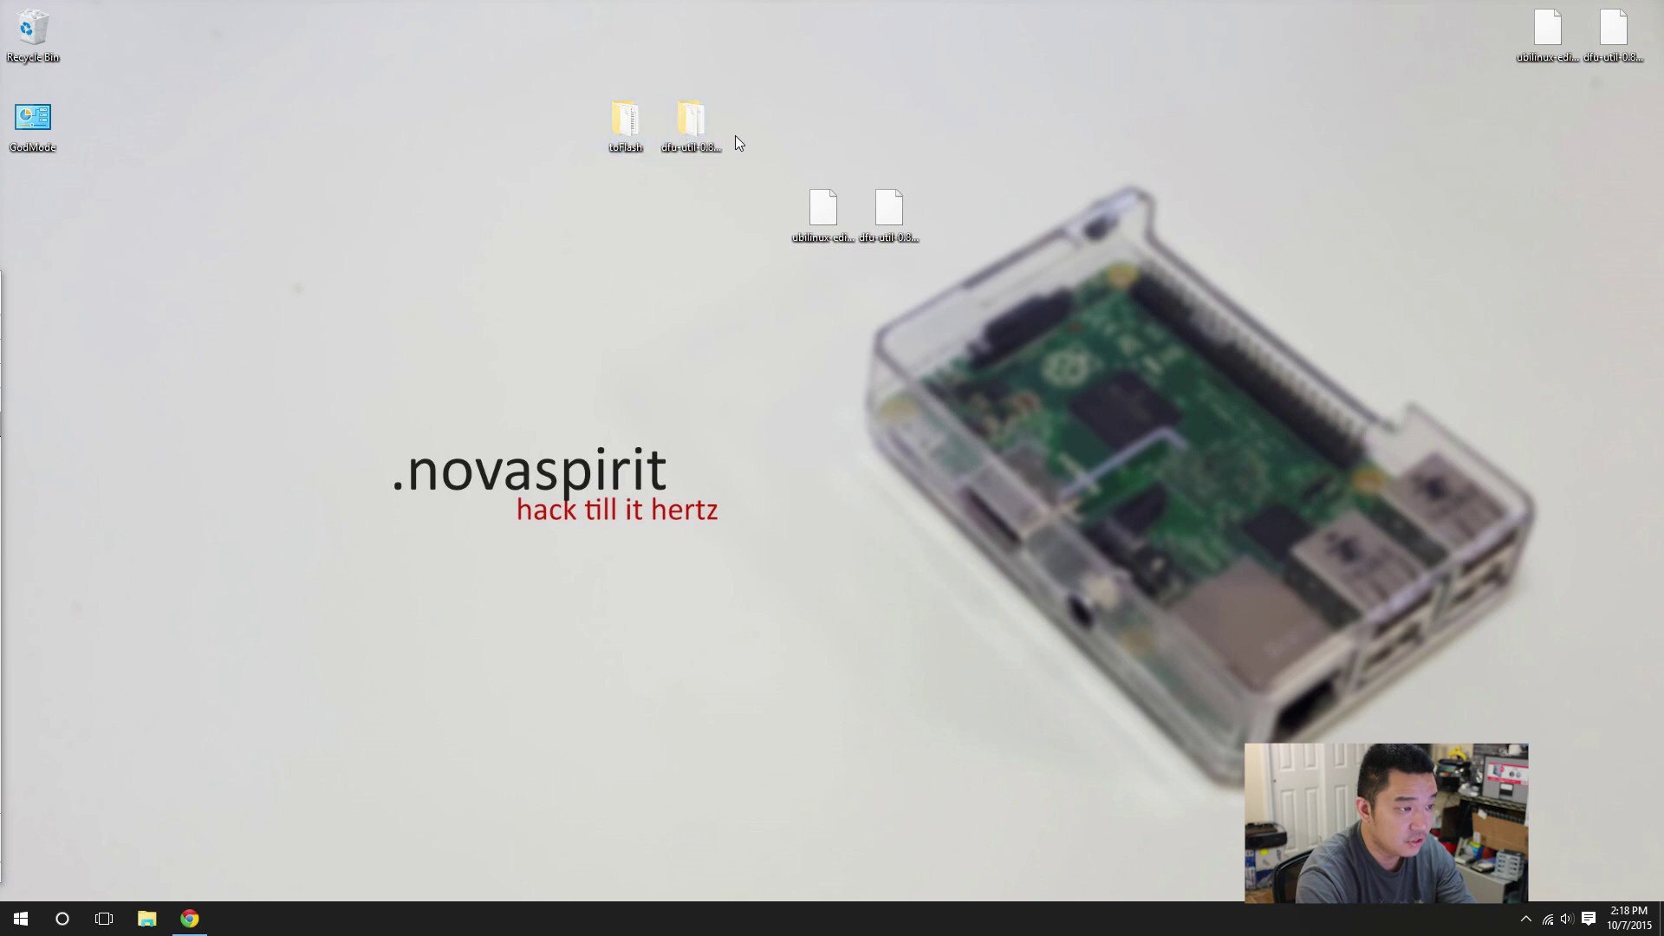
Copy dfu-util.exe and libusb-1.0.dll from dfu-util-0.8-binaries\win32-mingw32.
double_click(689, 127)
drag(1307, 205, 1343, 217)
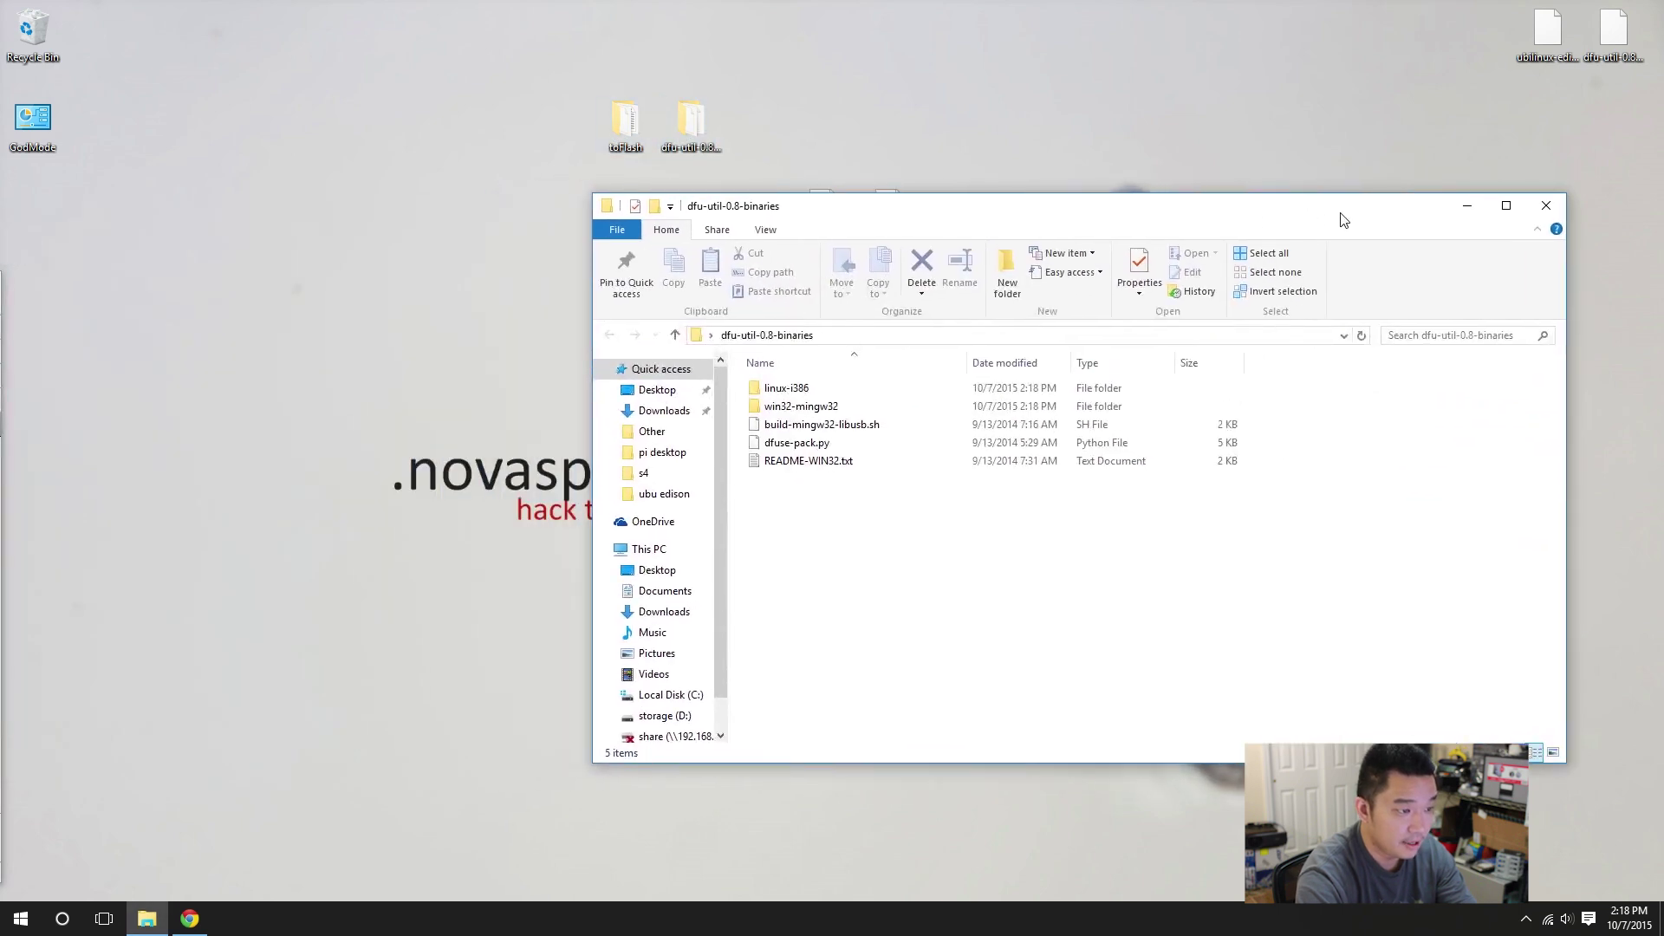
double_click(806, 408)
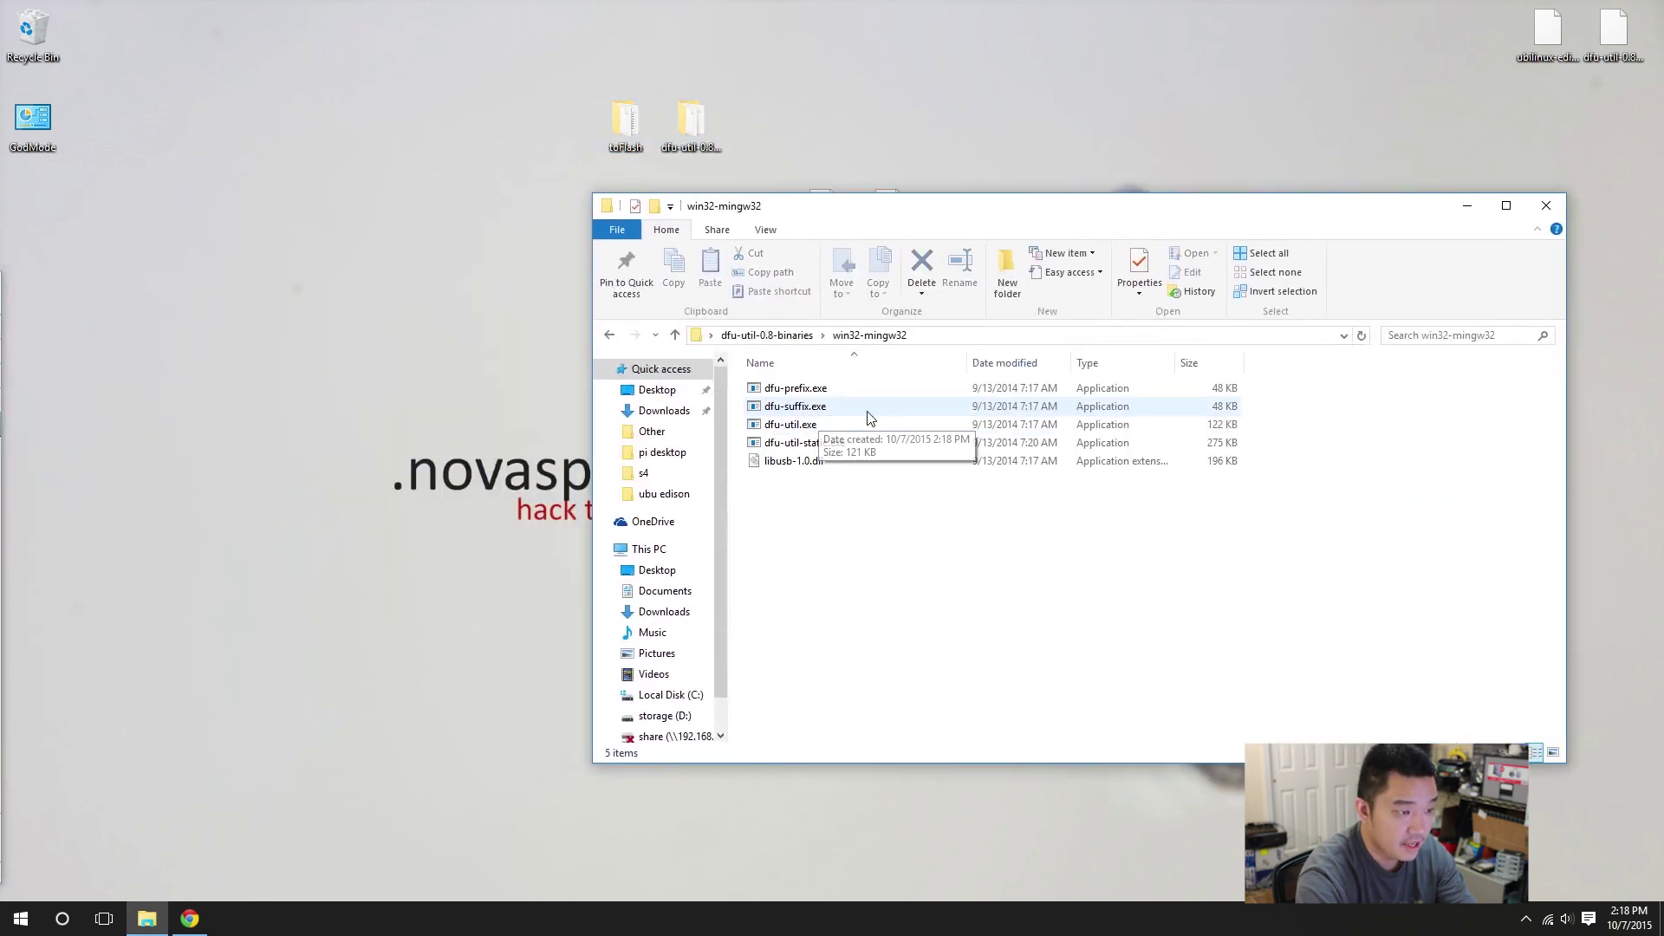
click(791, 426)
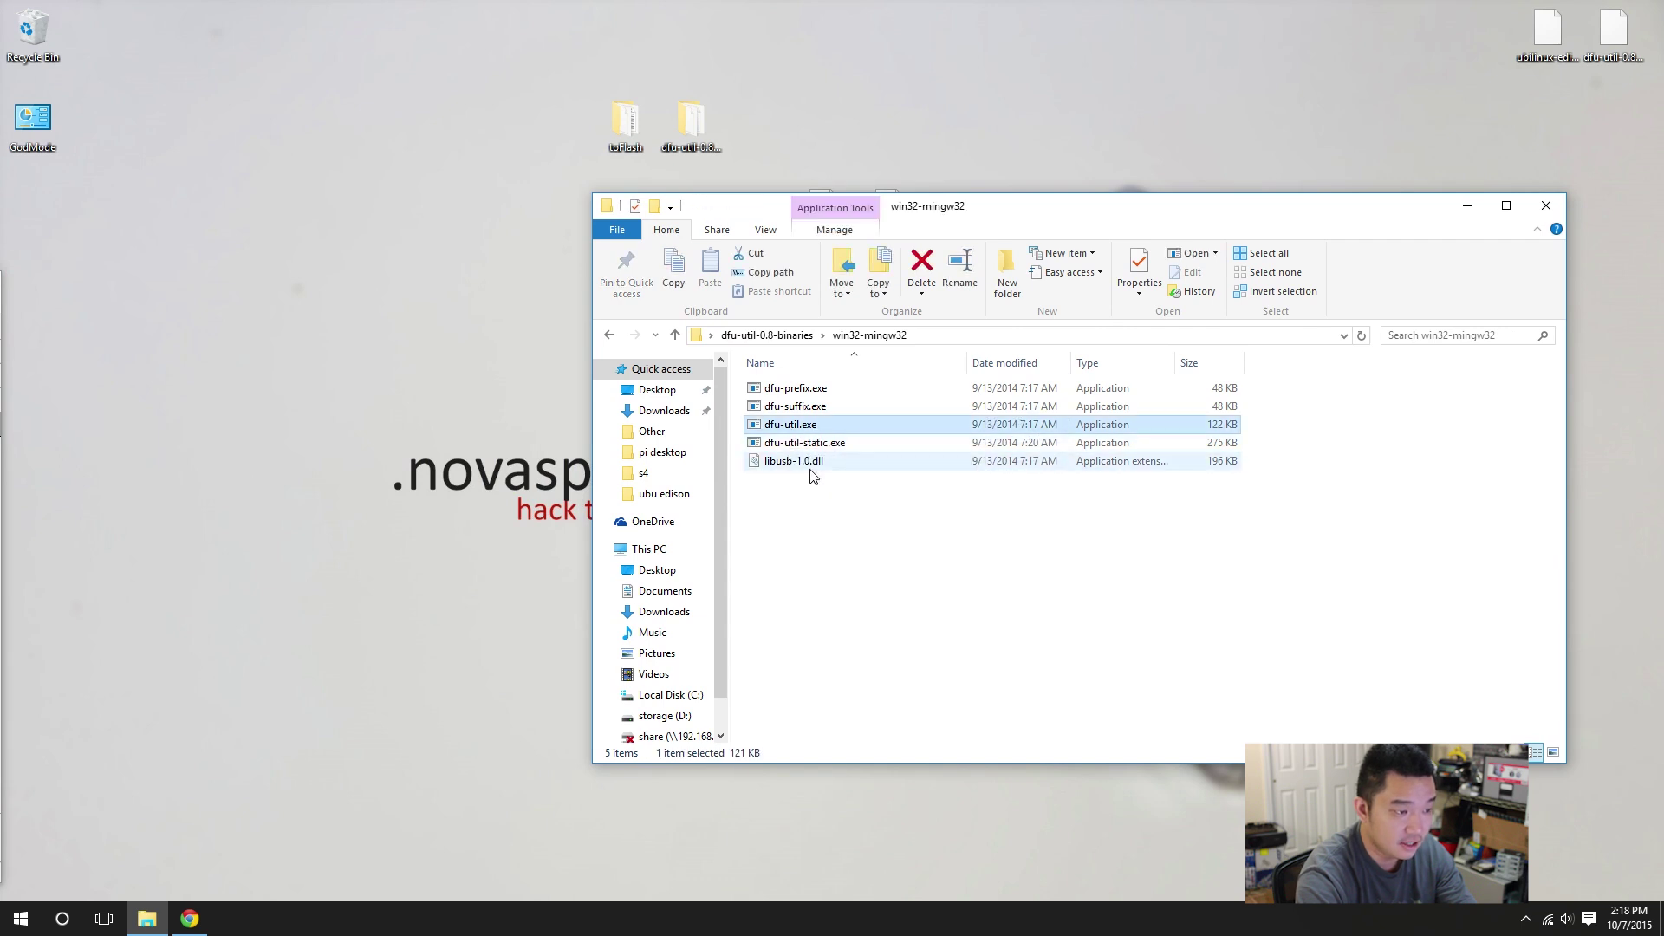
ctrl+click(780, 463)
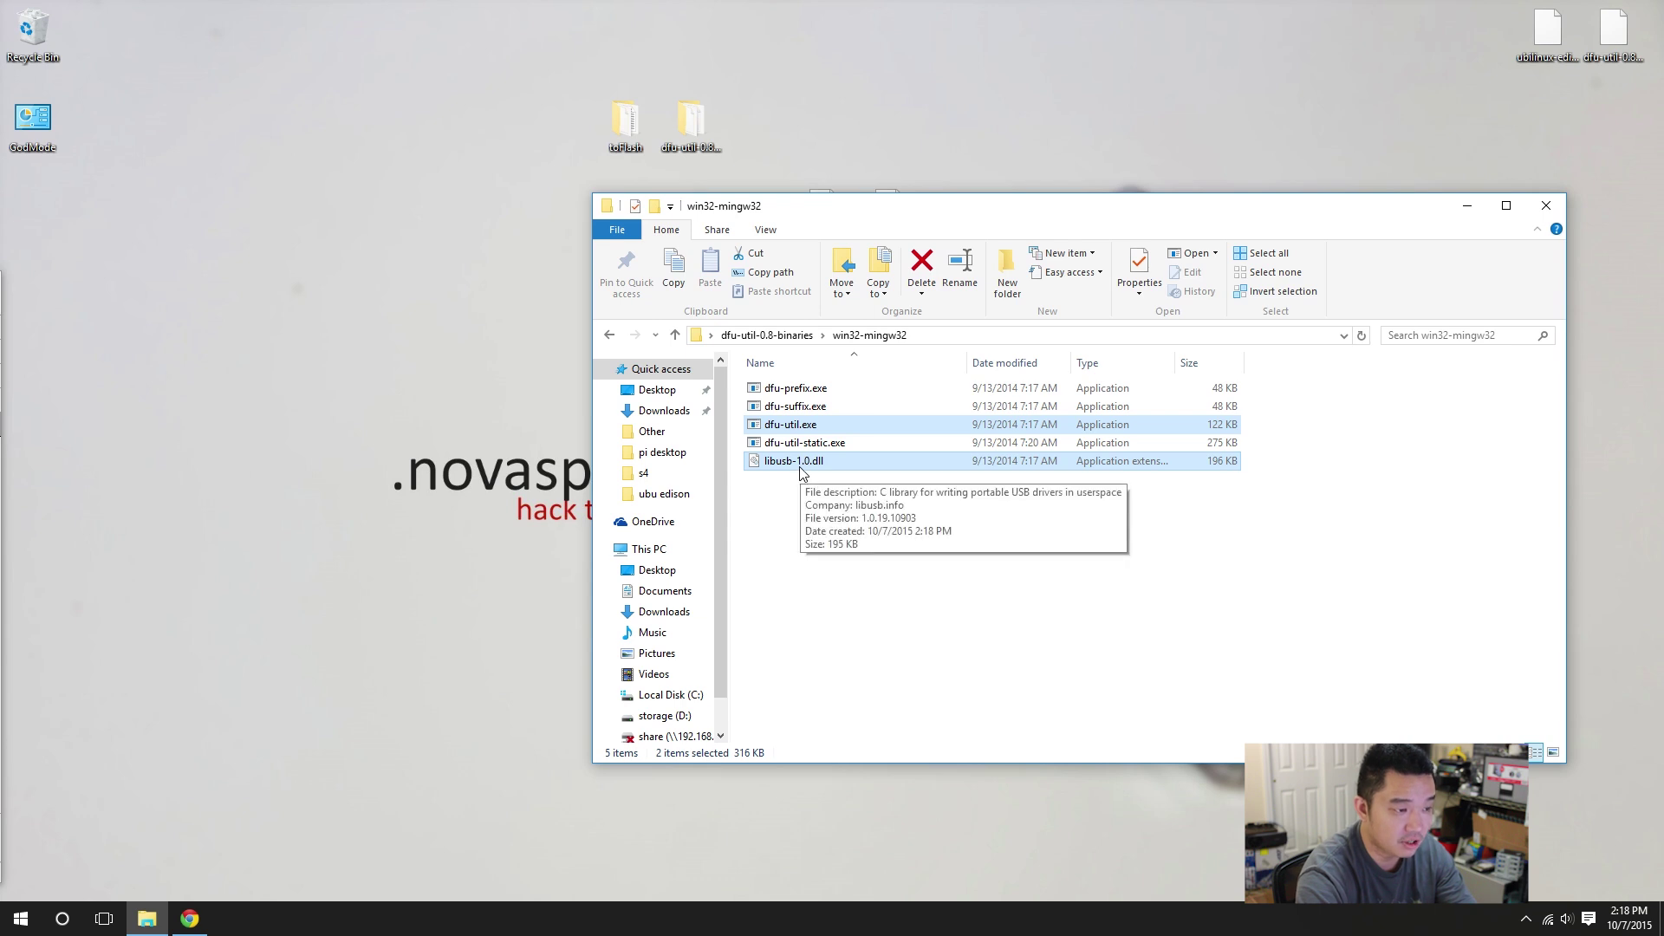
right_click(803, 472)
click(858, 636)
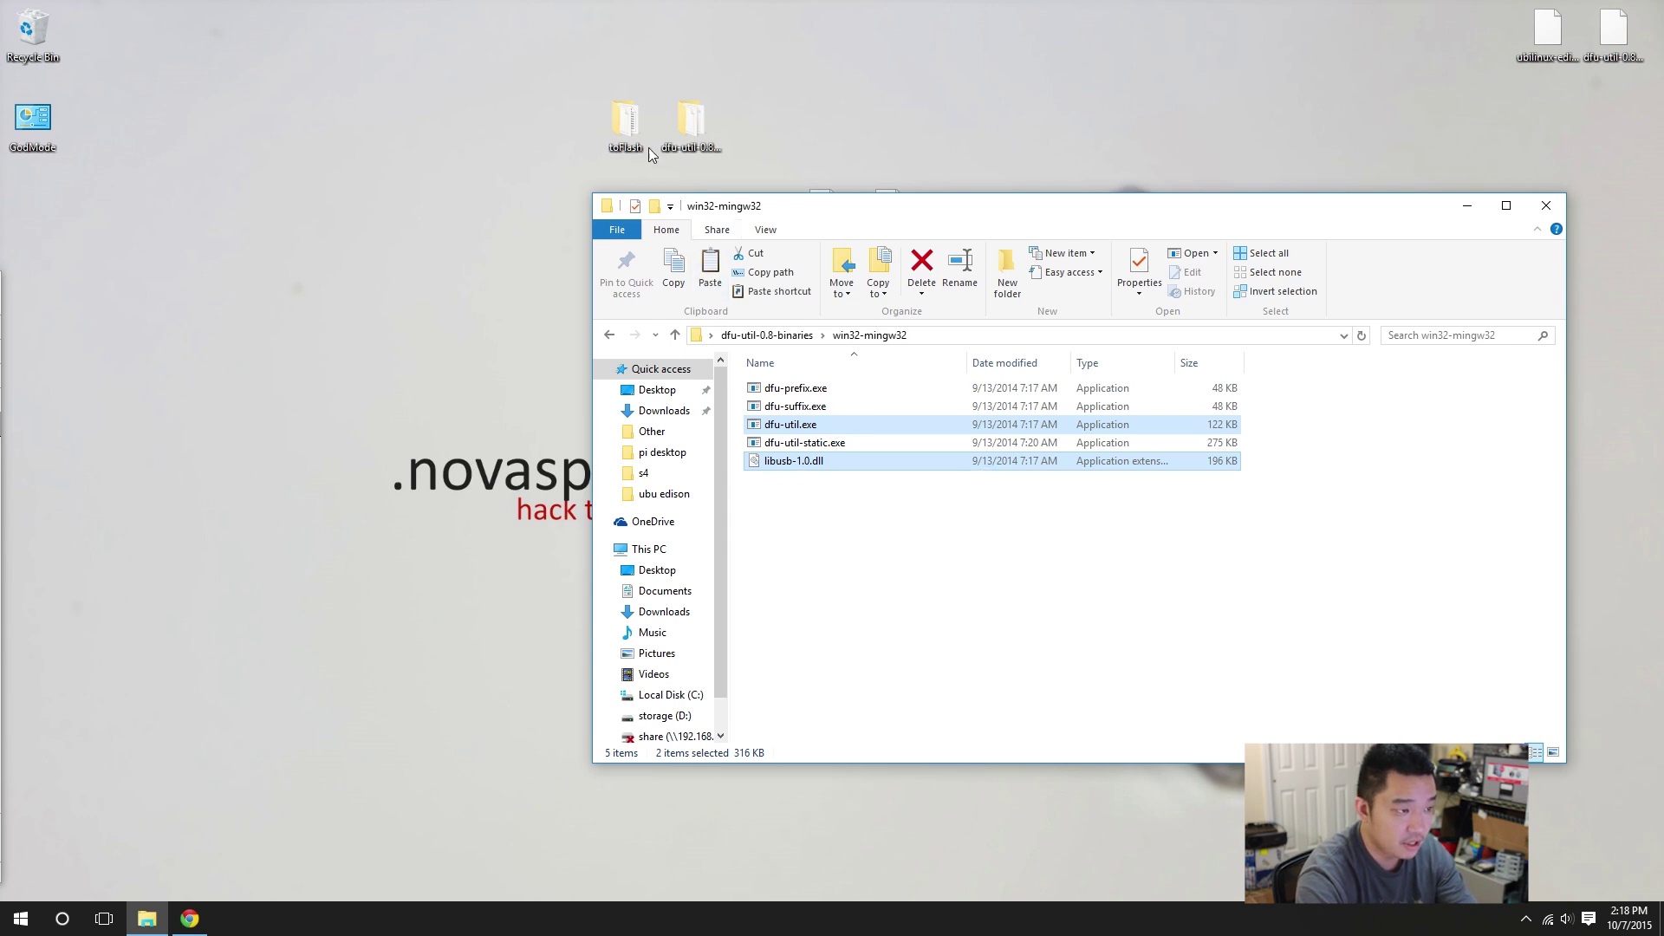
Paste dfu-util.exe and libusb-1.0.dll into the toFlash folder.
double_click(625, 124)
mouse_move(861, 241)
mouse_down()
mouse_move(471, 244)
mouse_move(440, 231)
mouse_up()
right_click(944, 510)
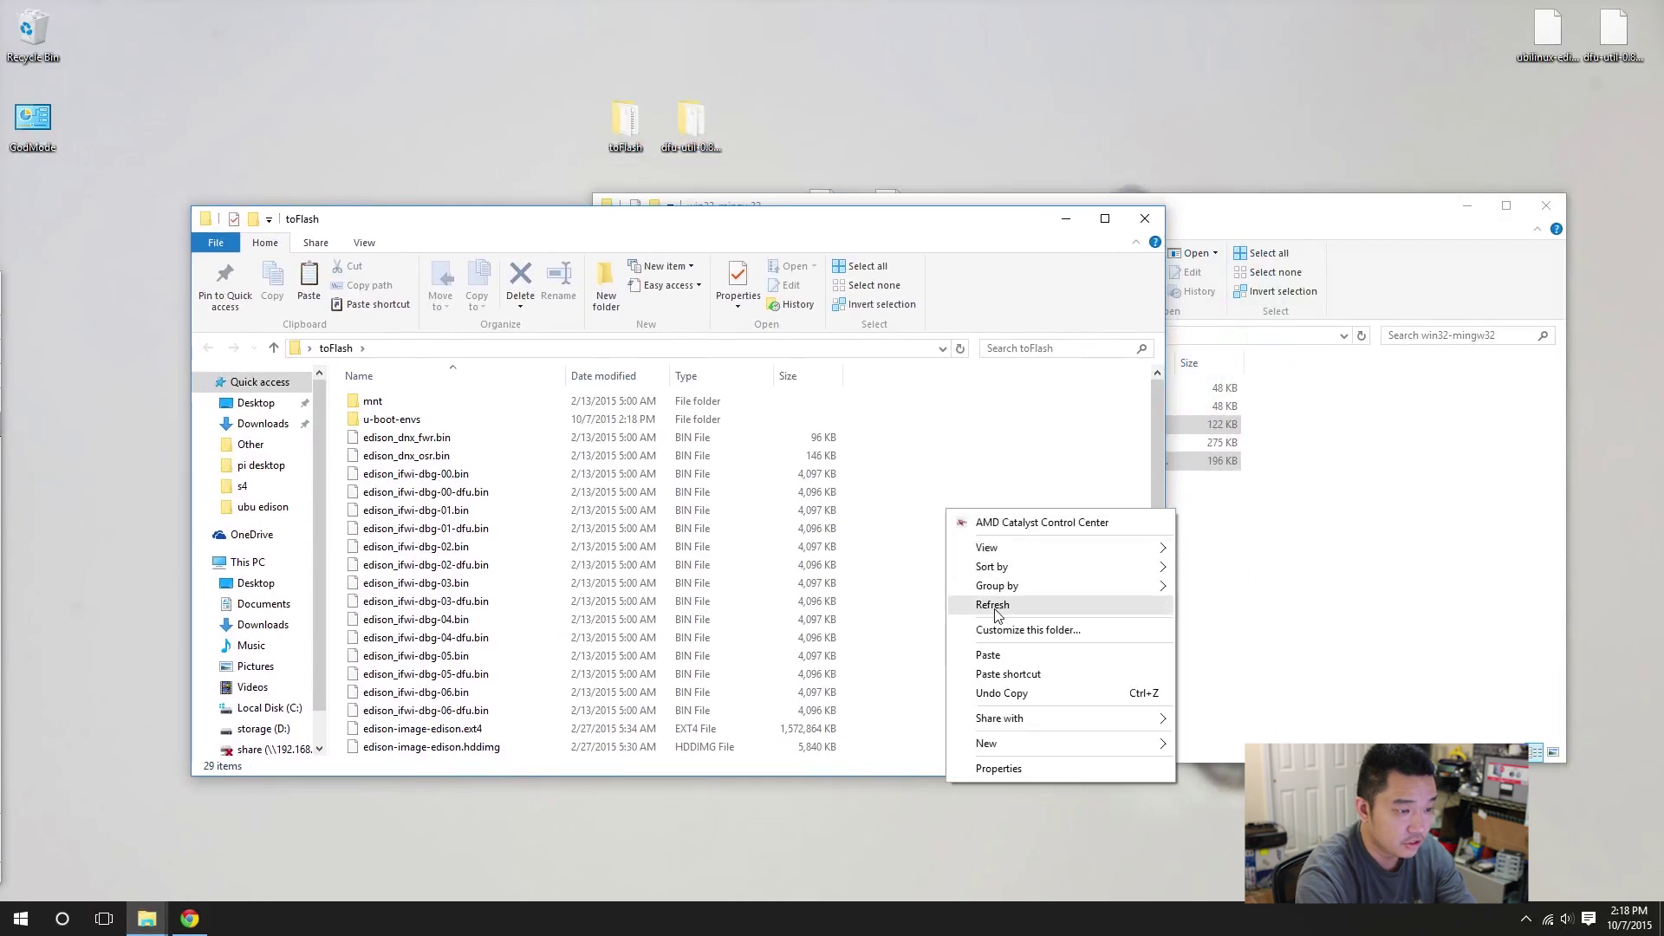
click(999, 659)
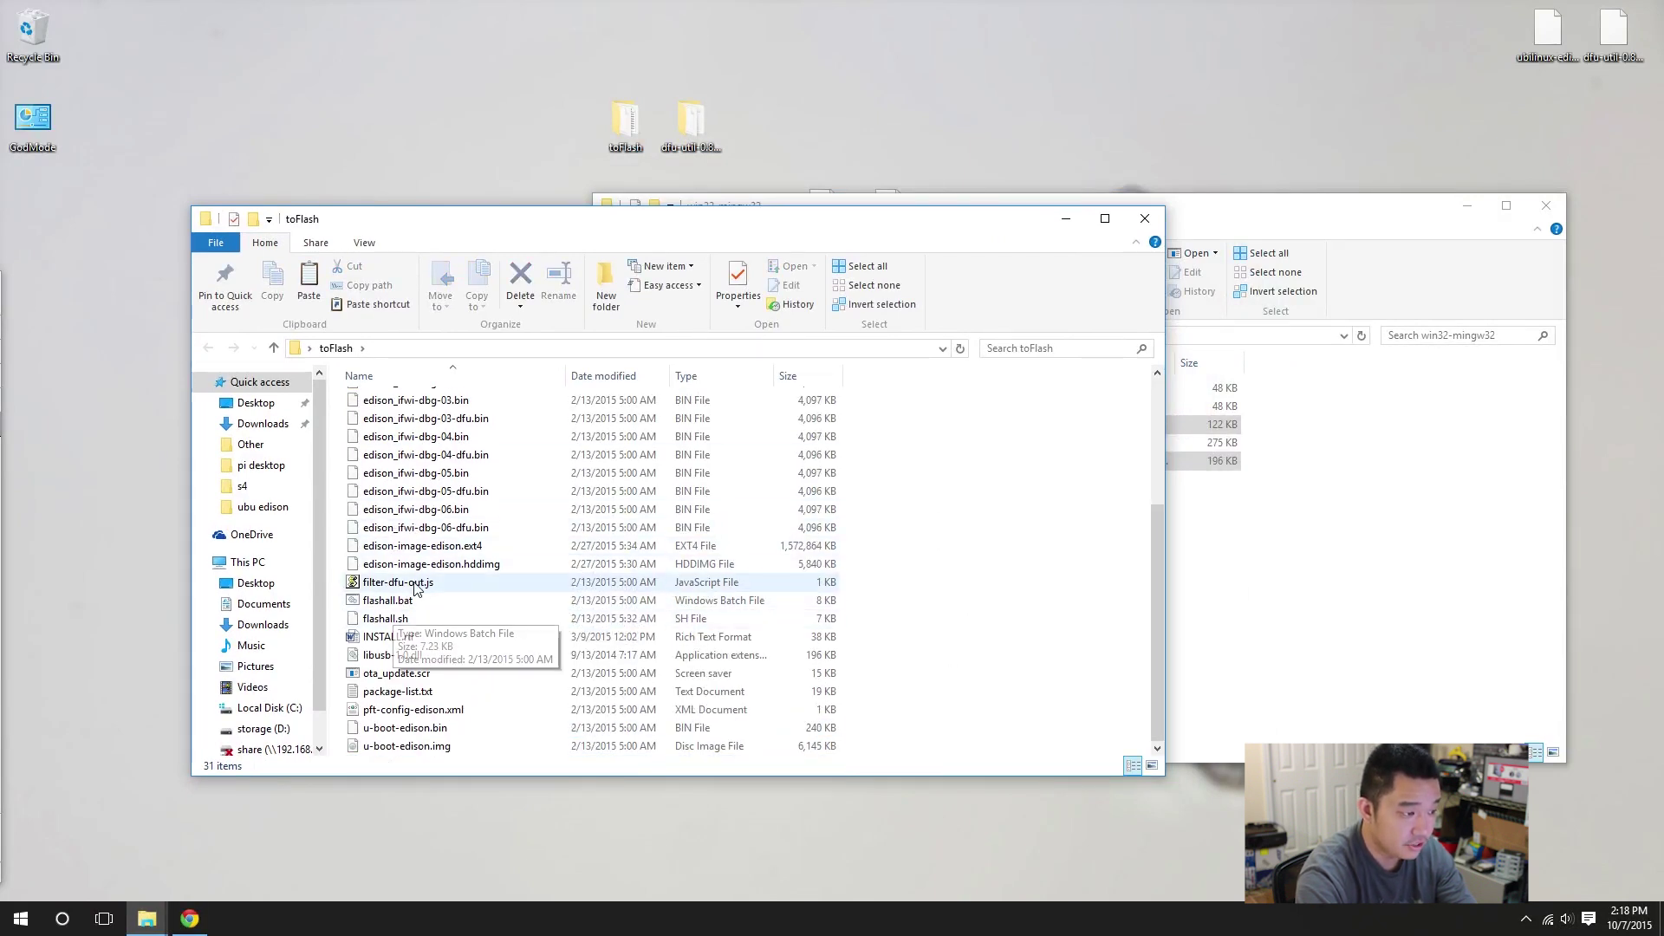
Switch the toFlash folder to medium icons and run flashall.bat.
click(390, 602)
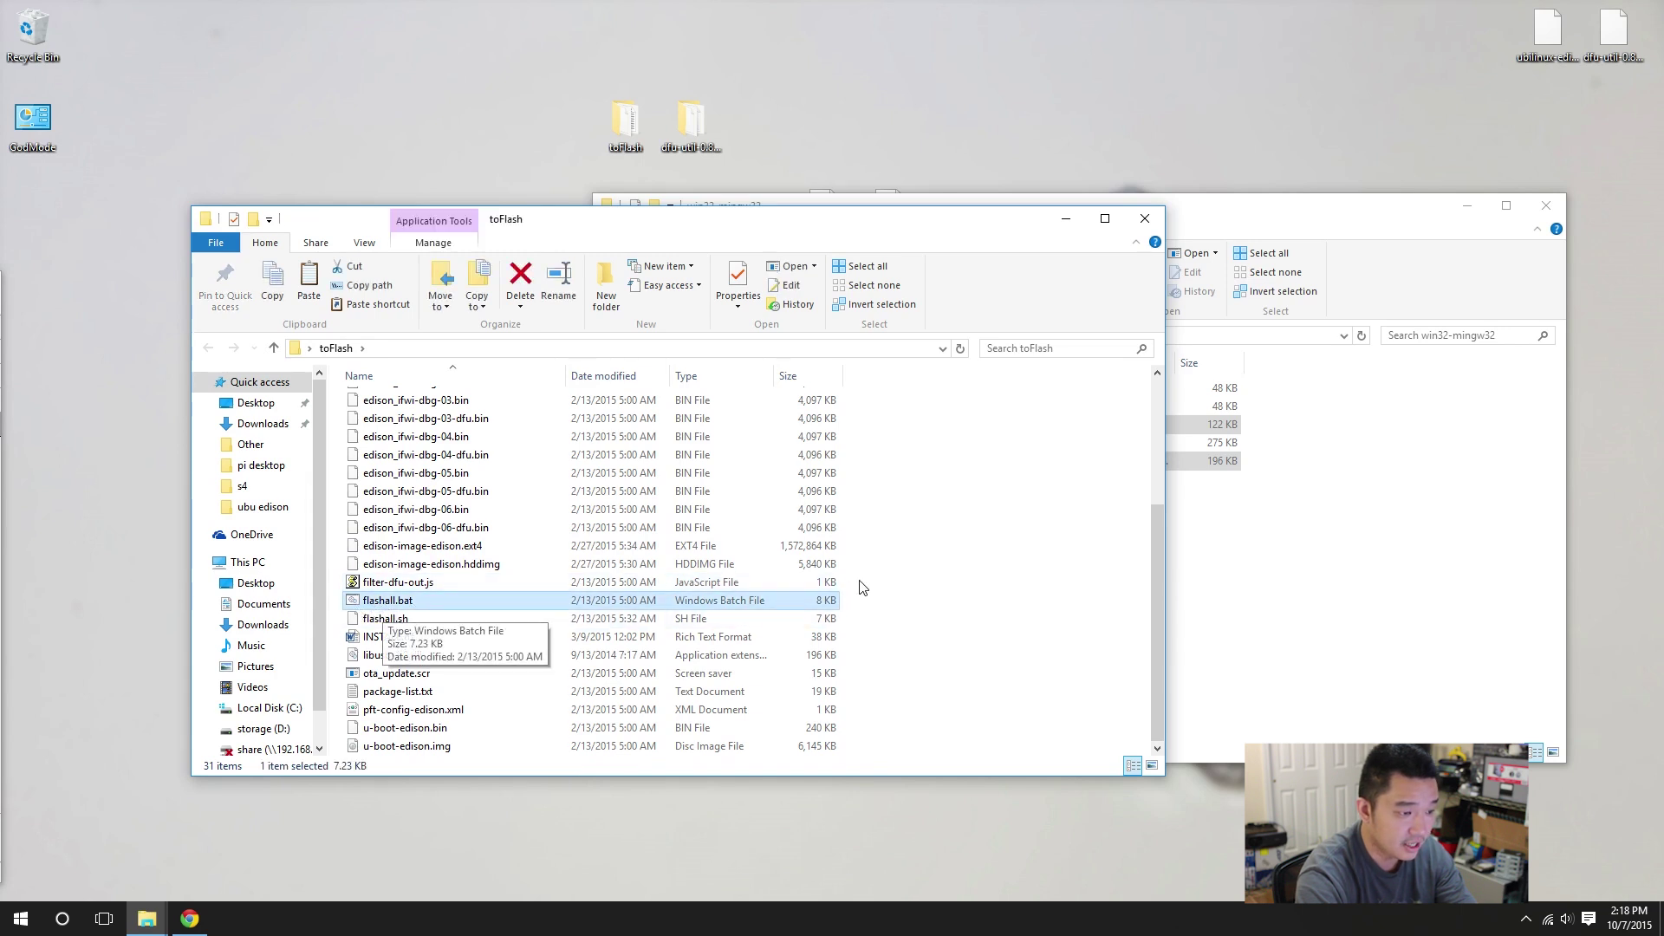
right_click(905, 572)
mouse_move(944, 611)
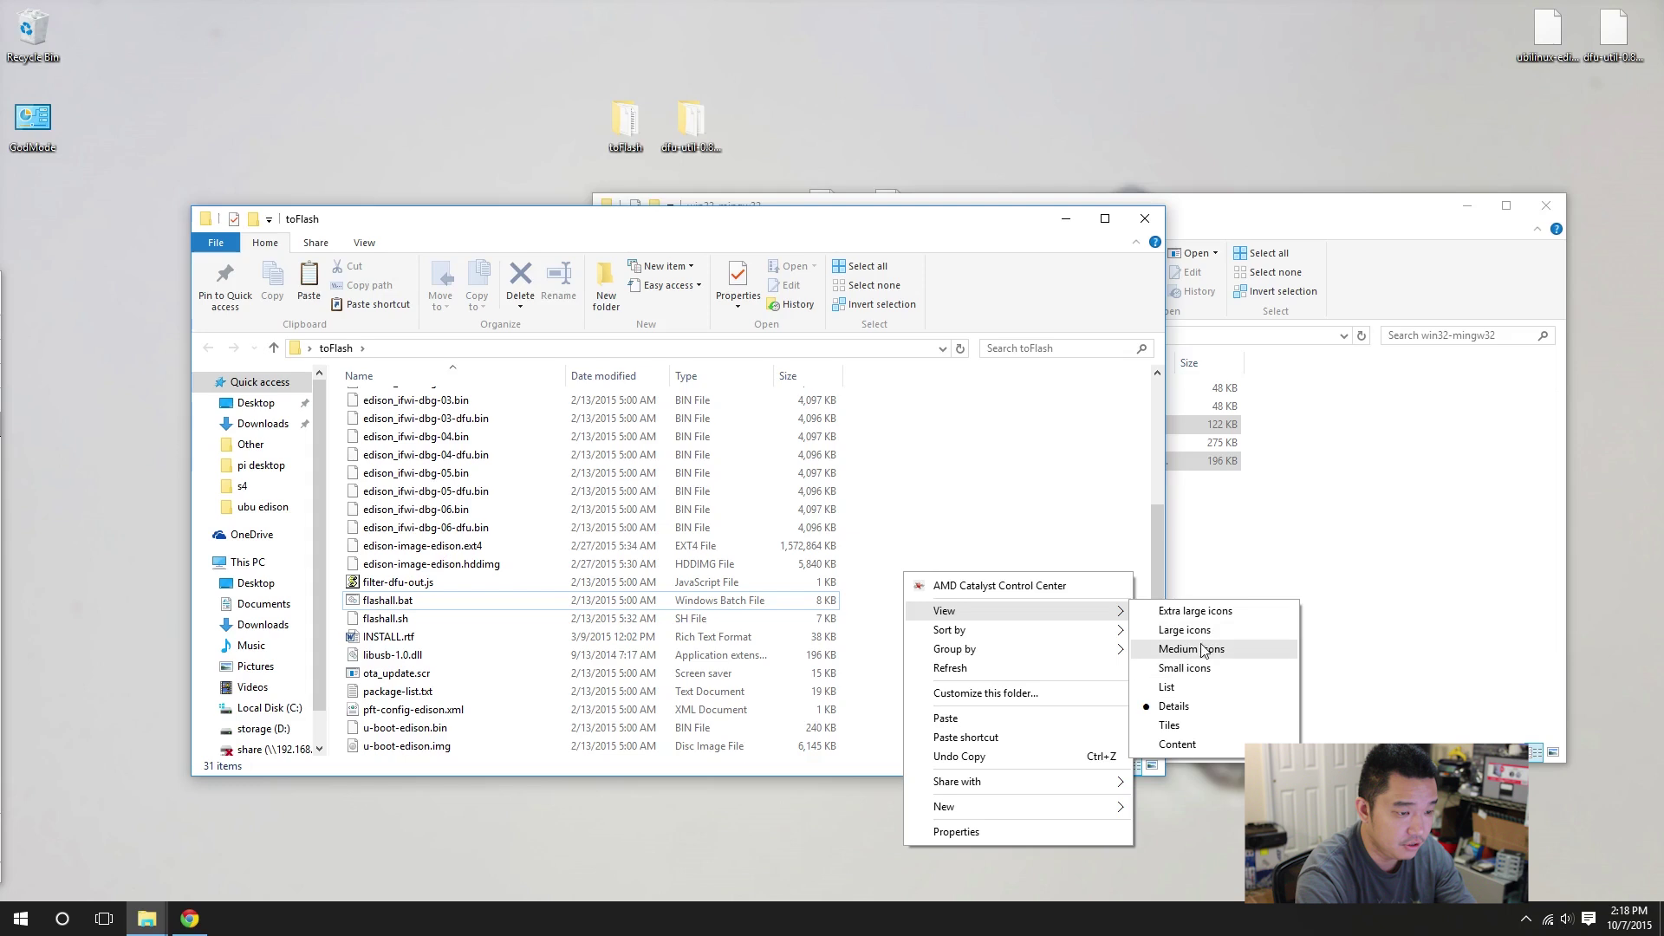
click(1191, 649)
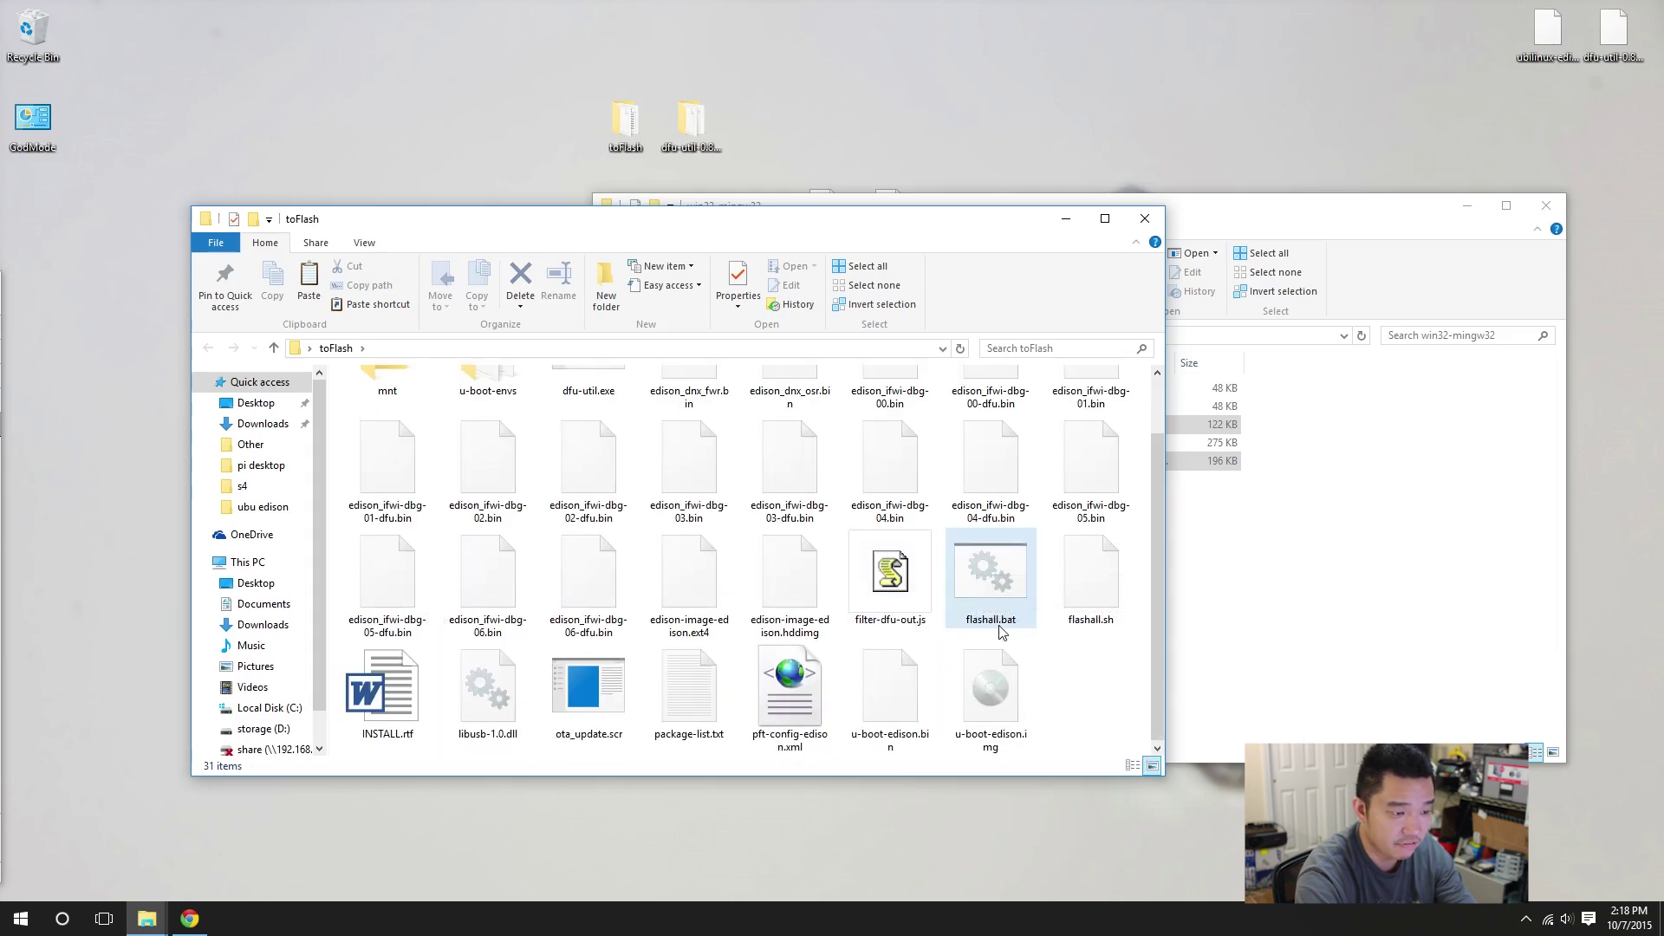
double_click(999, 576)
Move the Command Prompt aside while flashall.bat writes IFWI, U-Boot, kernel and rootfs.
mouse_move(414, 50)
mouse_down()
mouse_move(973, 50)
mouse_move(763, 120)
mouse_up()
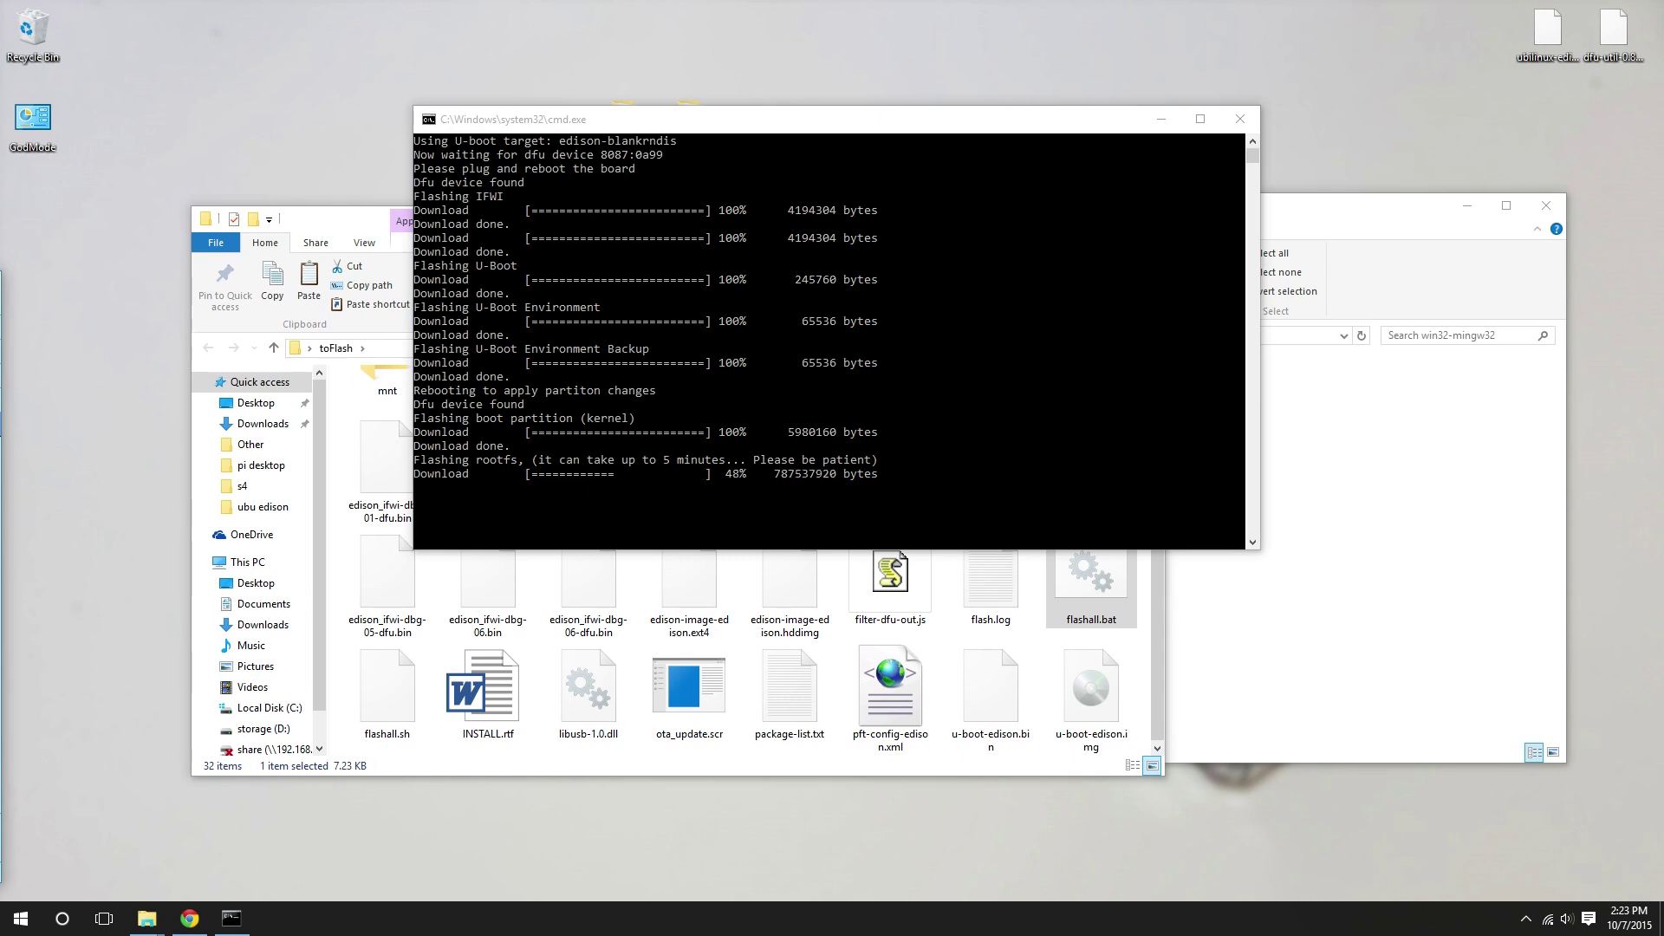
Open Device Manager and select USB Serial Port (COM7) under Ports (COM & LPT).
right_click(21, 920)
click(52, 689)
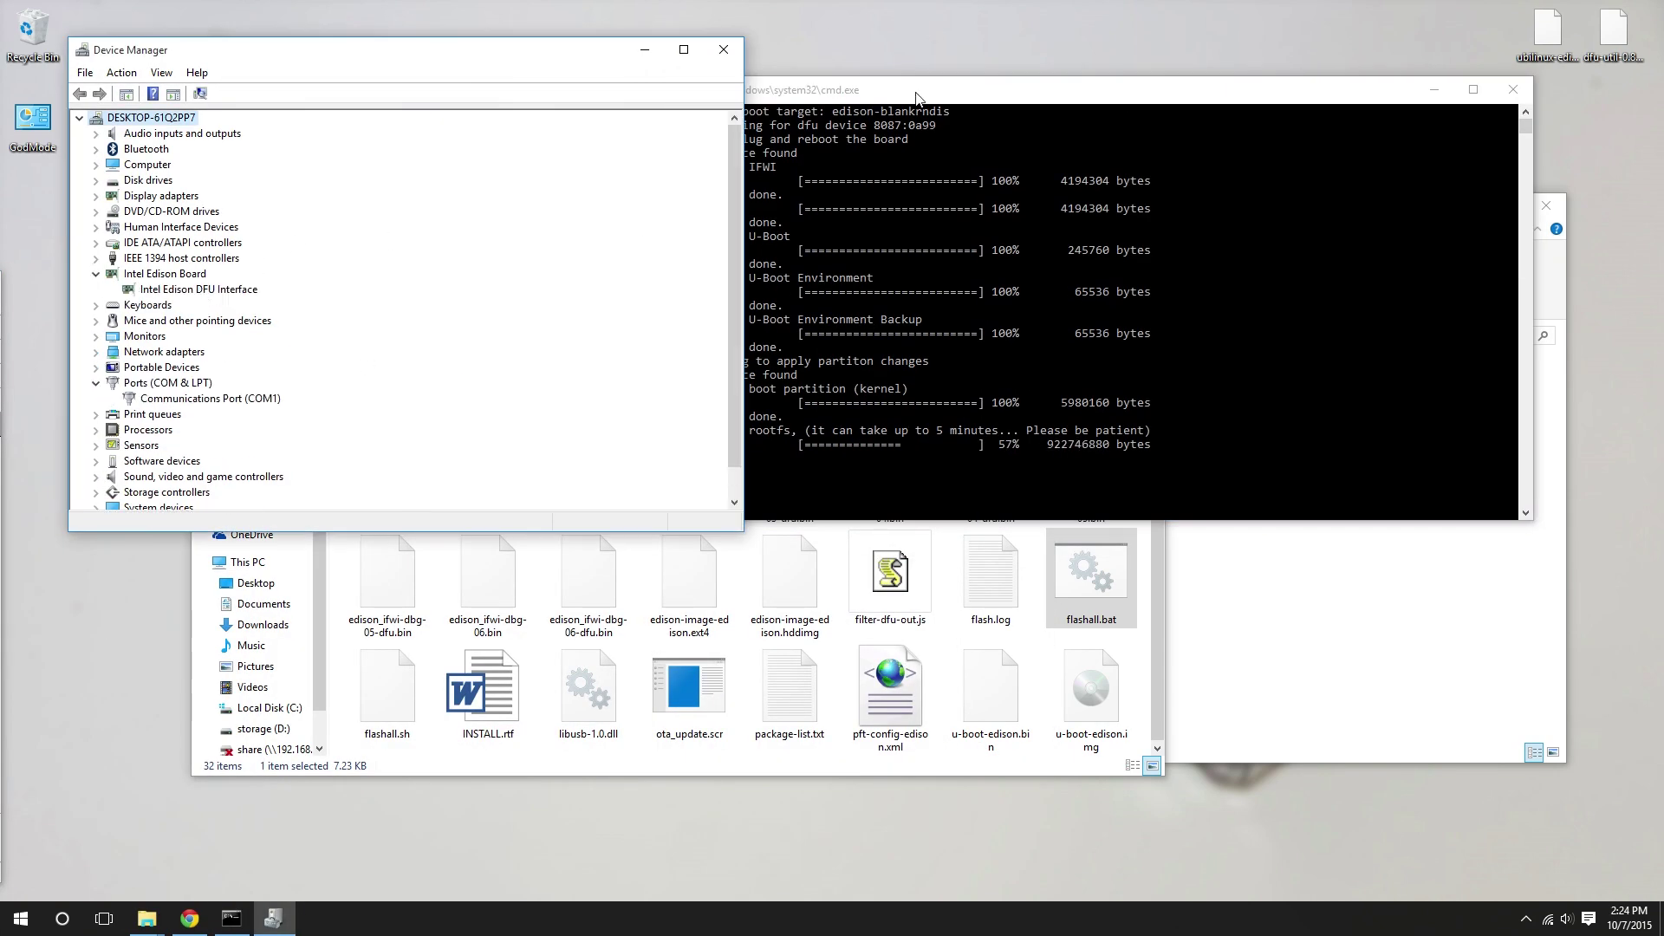
drag(916, 97, 982, 96)
scroll(740, 319, down, 1)
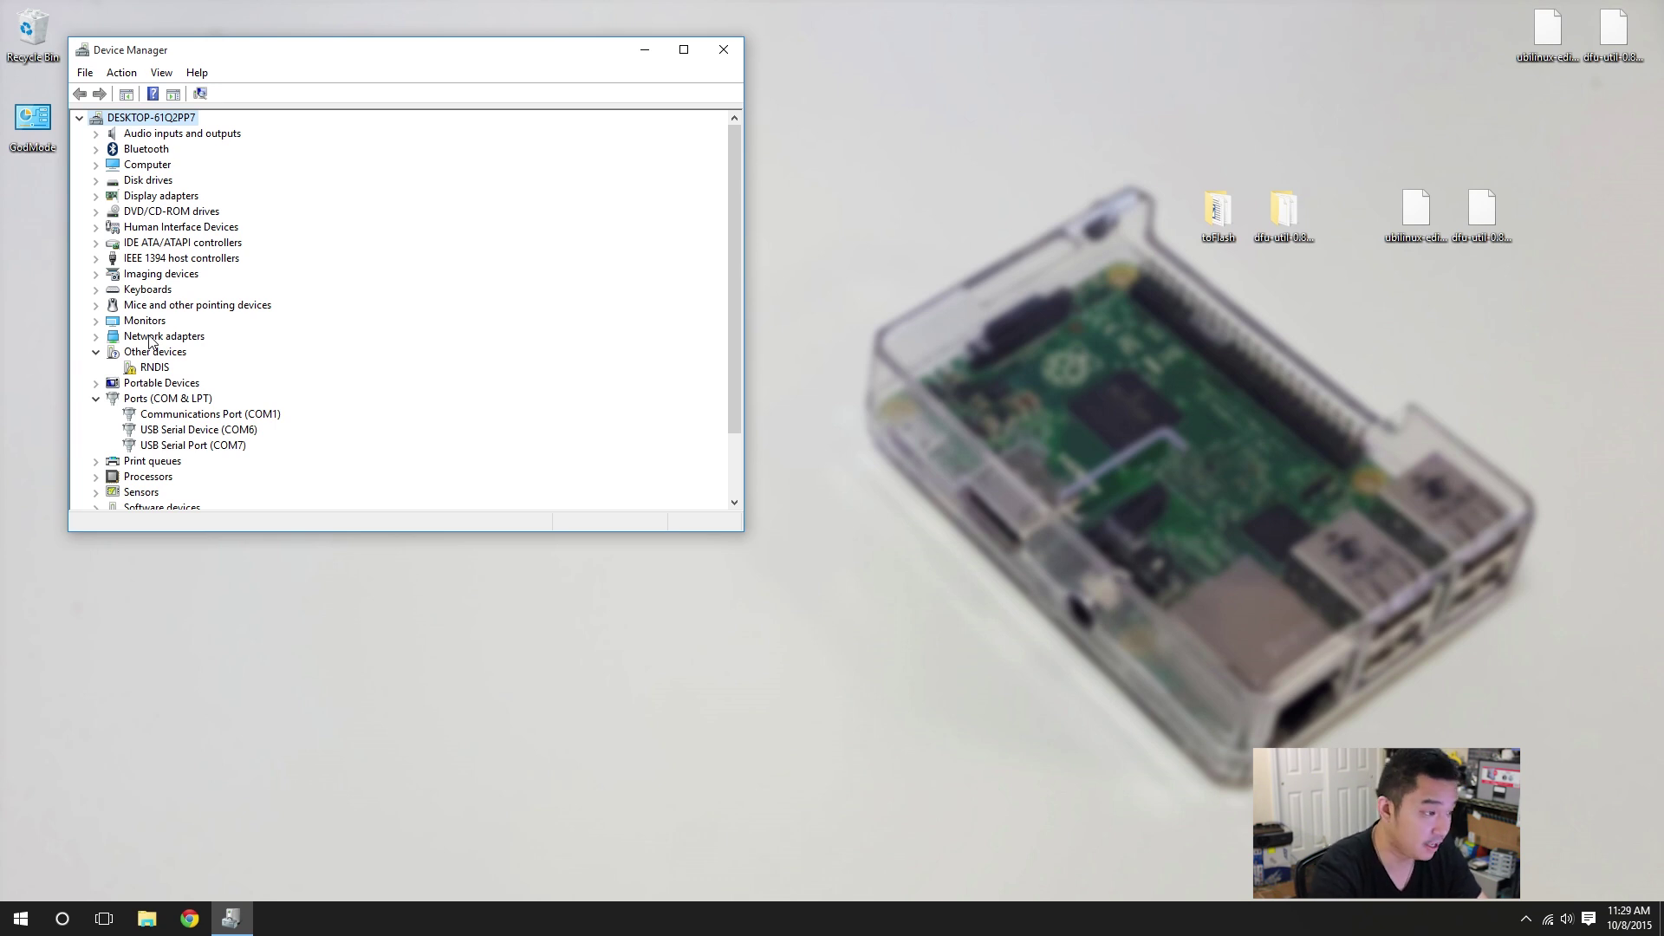
click(154, 447)
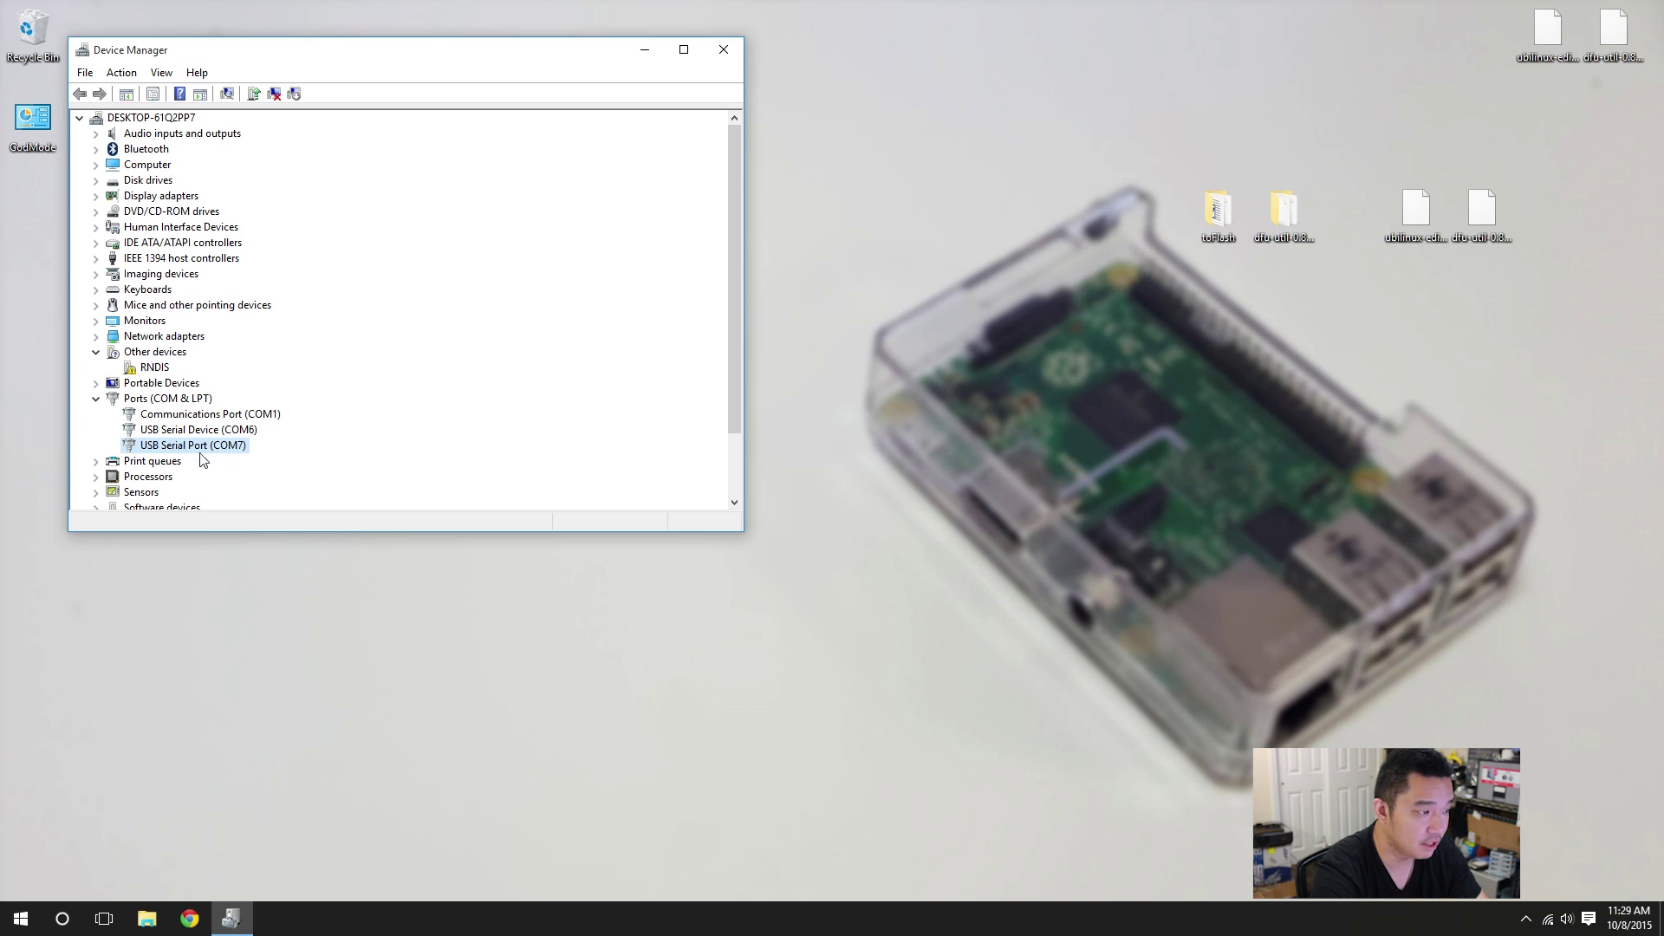
click(20, 918)
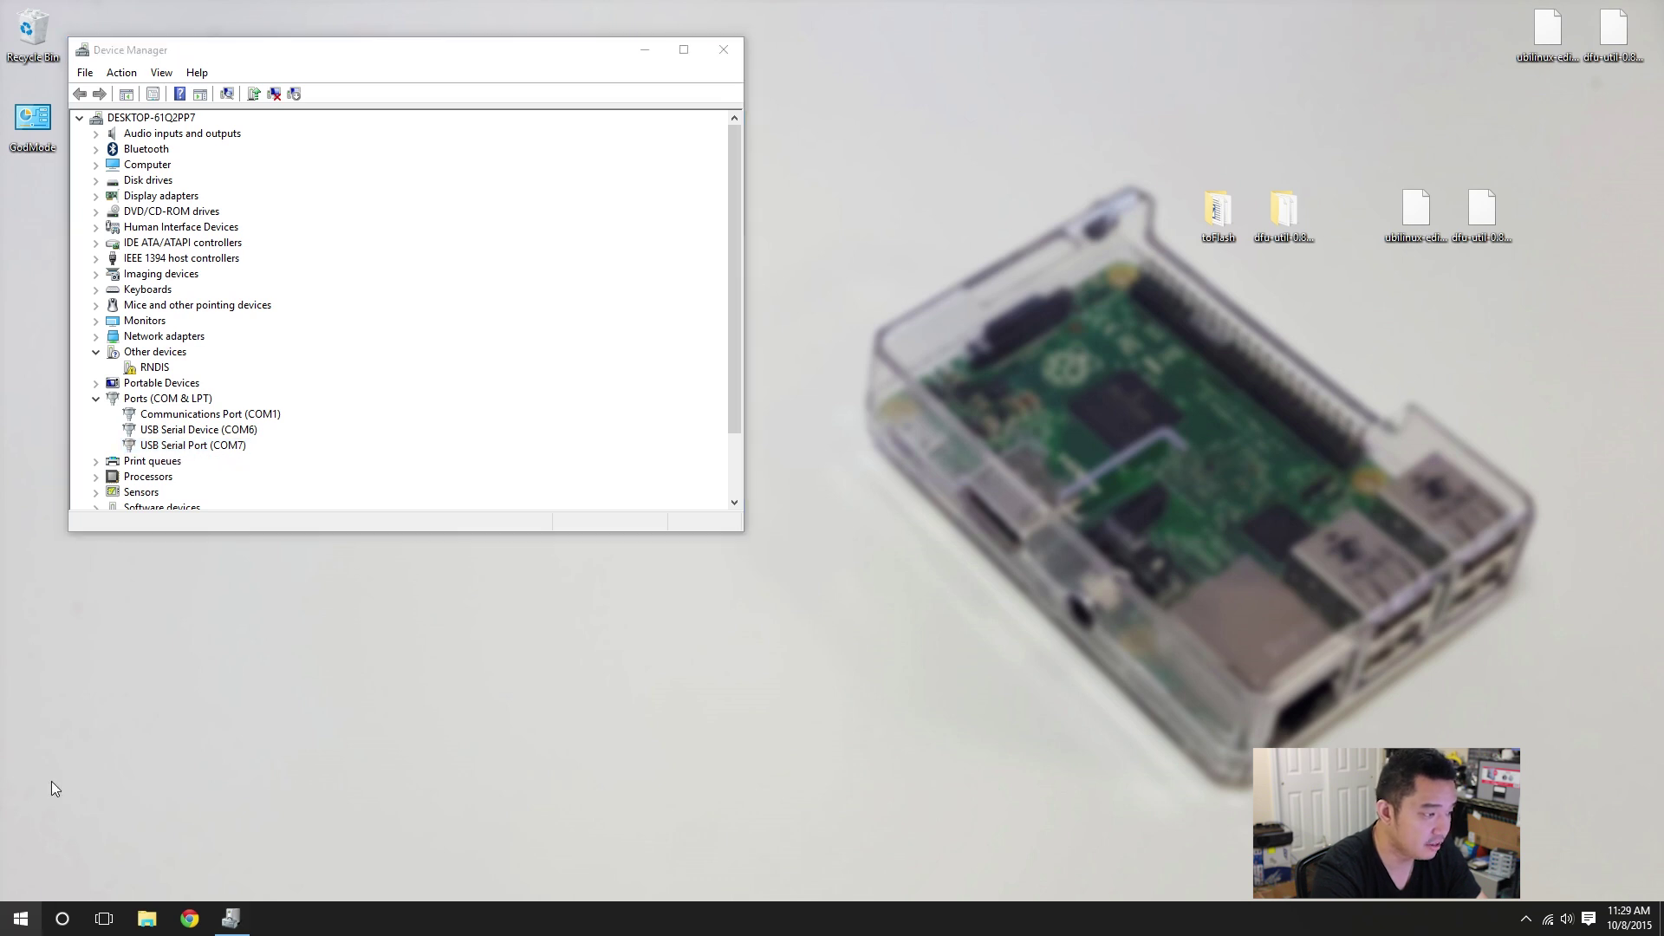
Open a PuTTY serial connection to the board on COM7 with an updated speed.
click(83, 524)
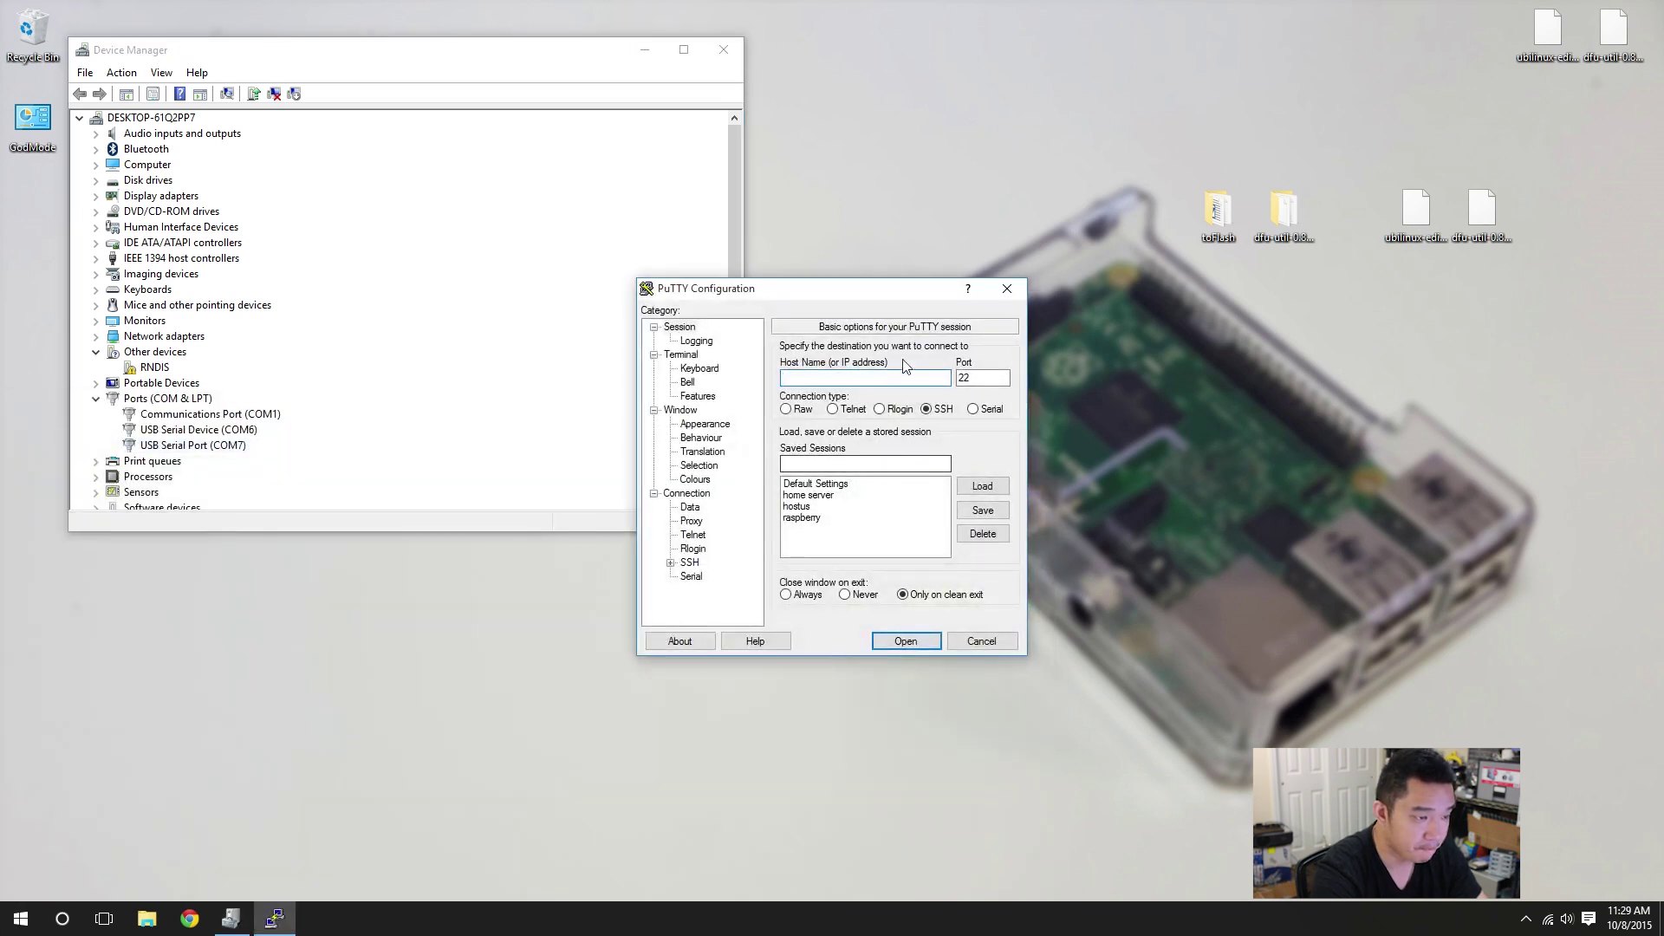
click(972, 409)
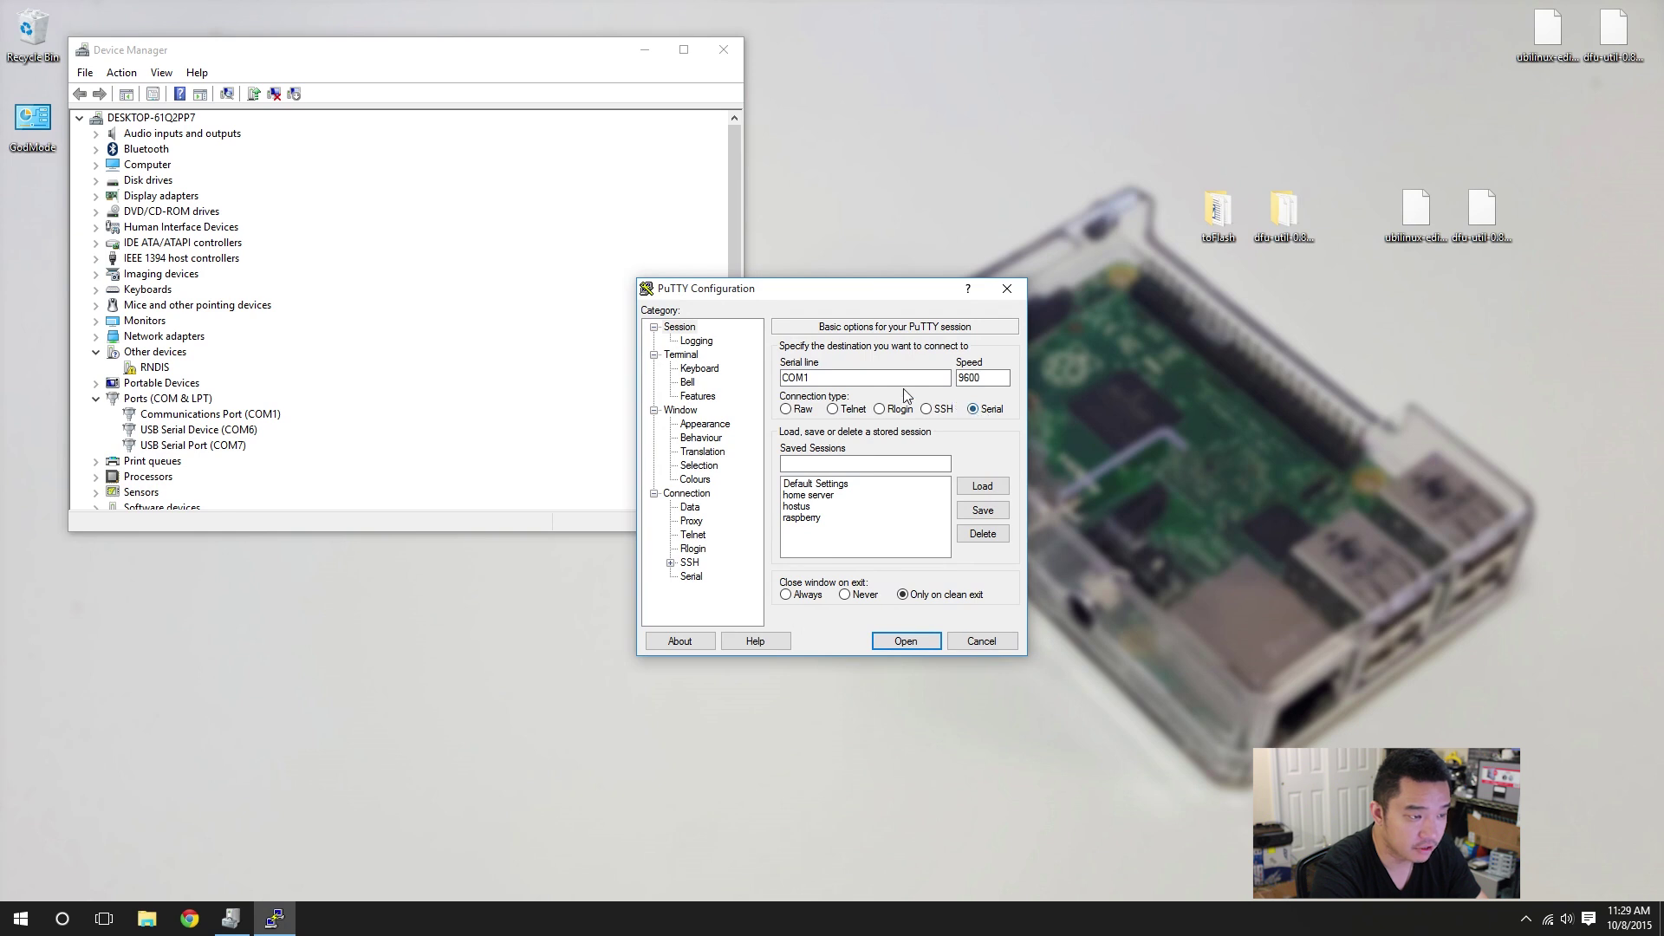
click(817, 378)
drag(819, 377, 808, 377)
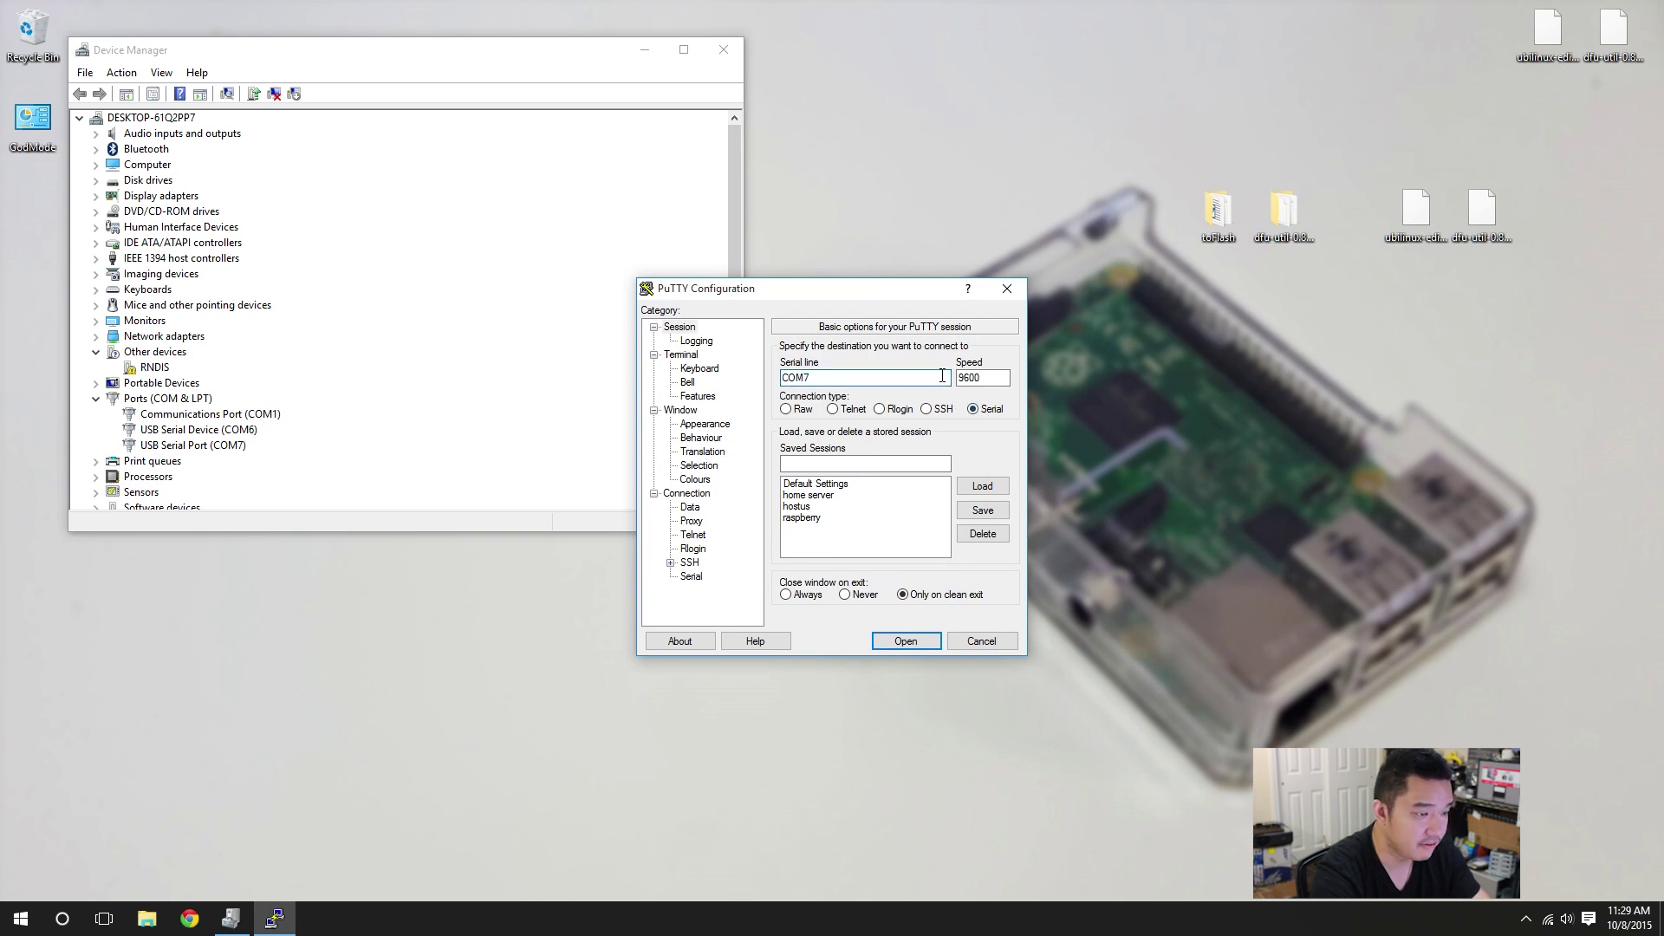
double_click(975, 377)
text(1152)
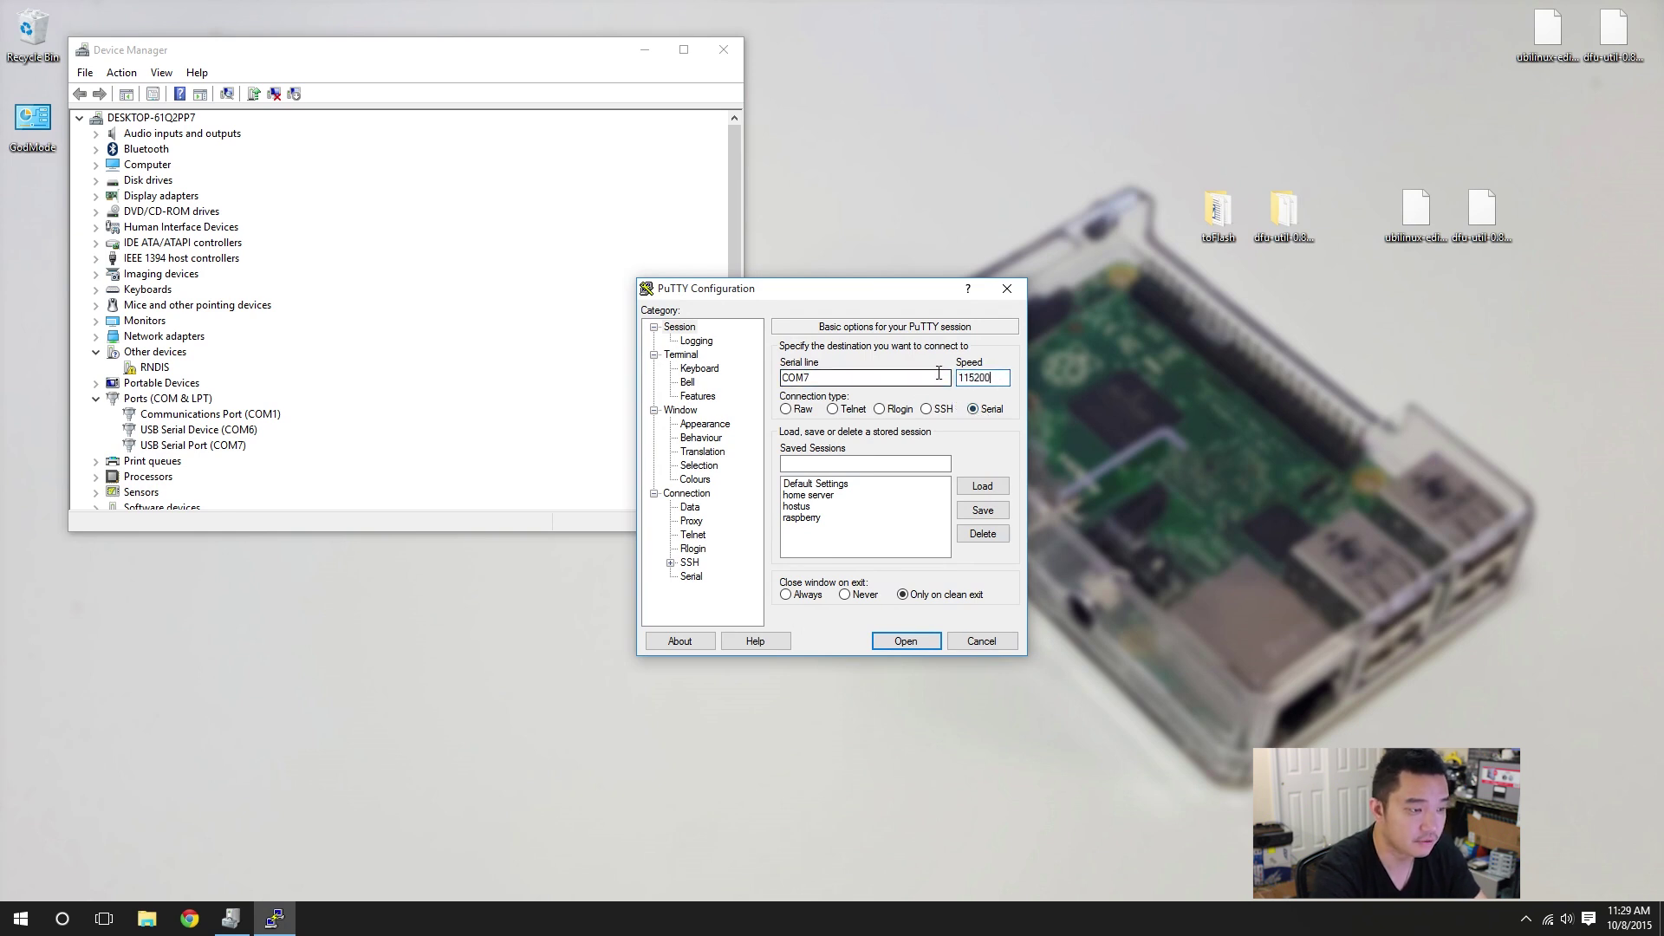
key(Return)
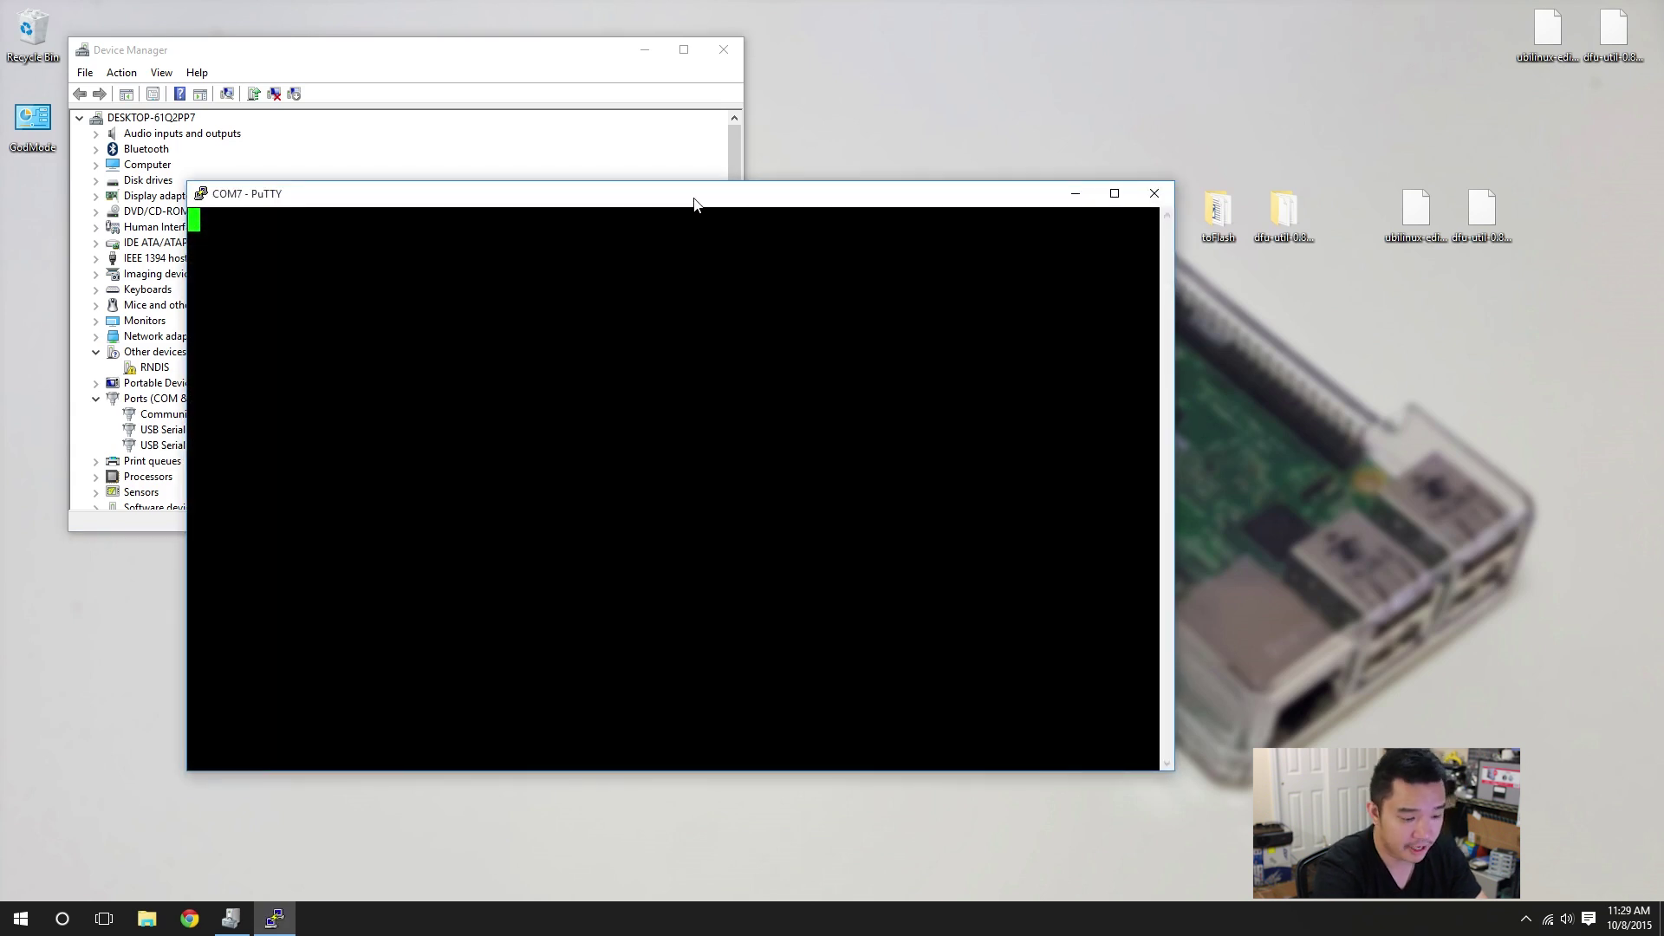
Log in to the Edison as root to reach the ubilinux shell prompt.
key(Return)
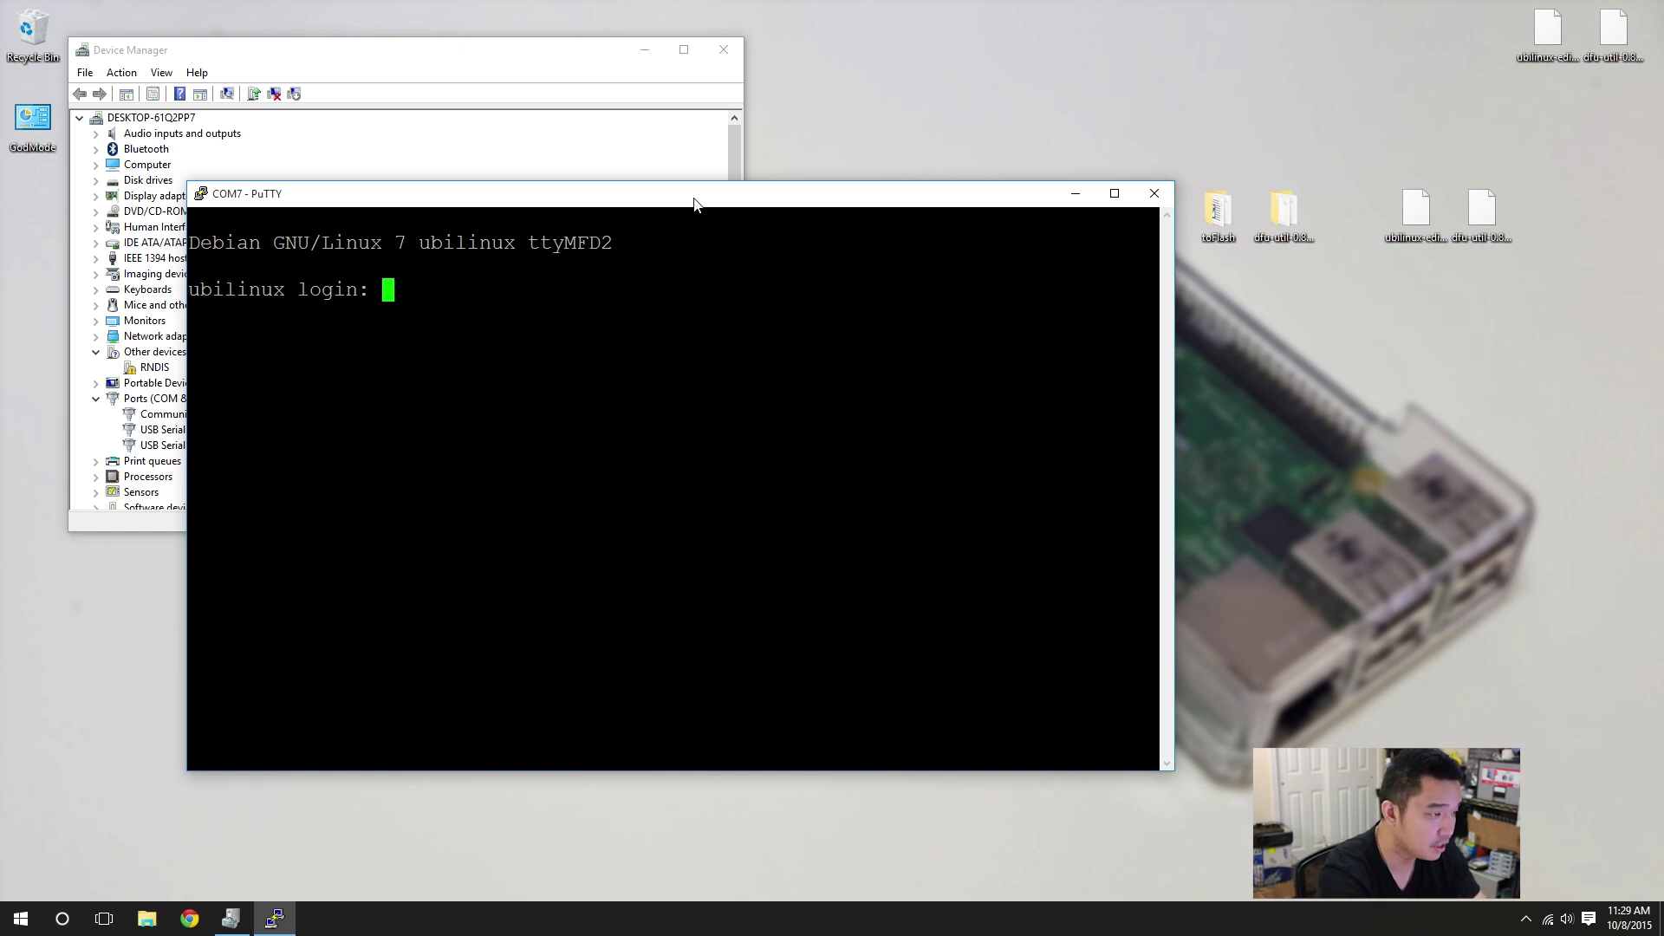
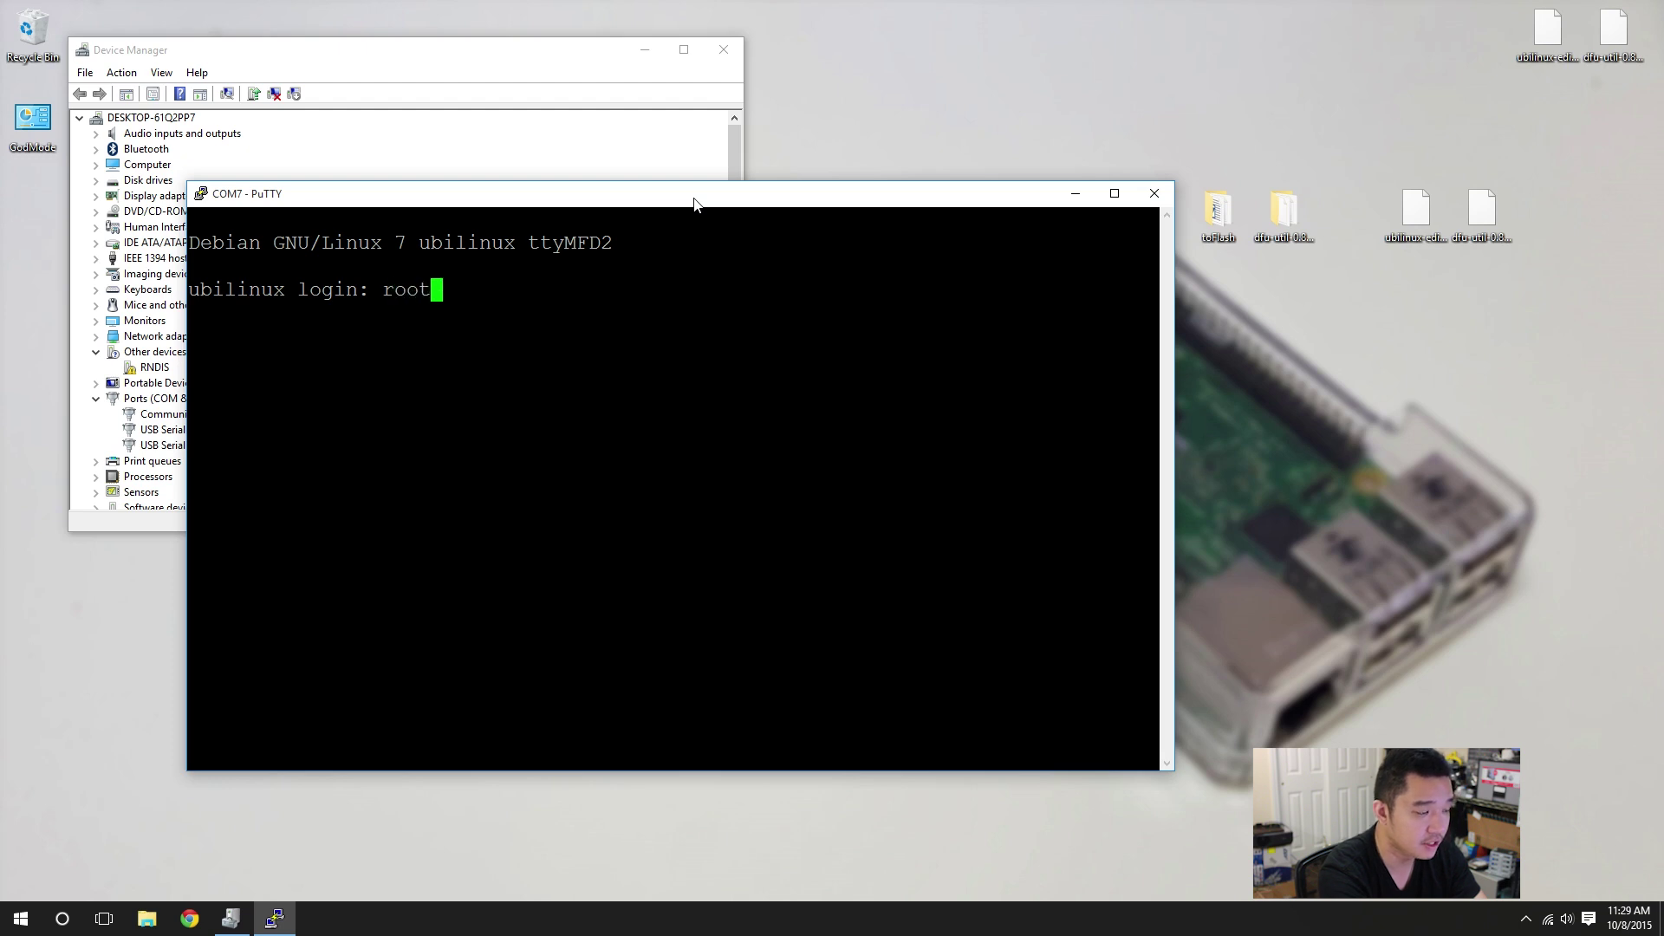
key(Return)
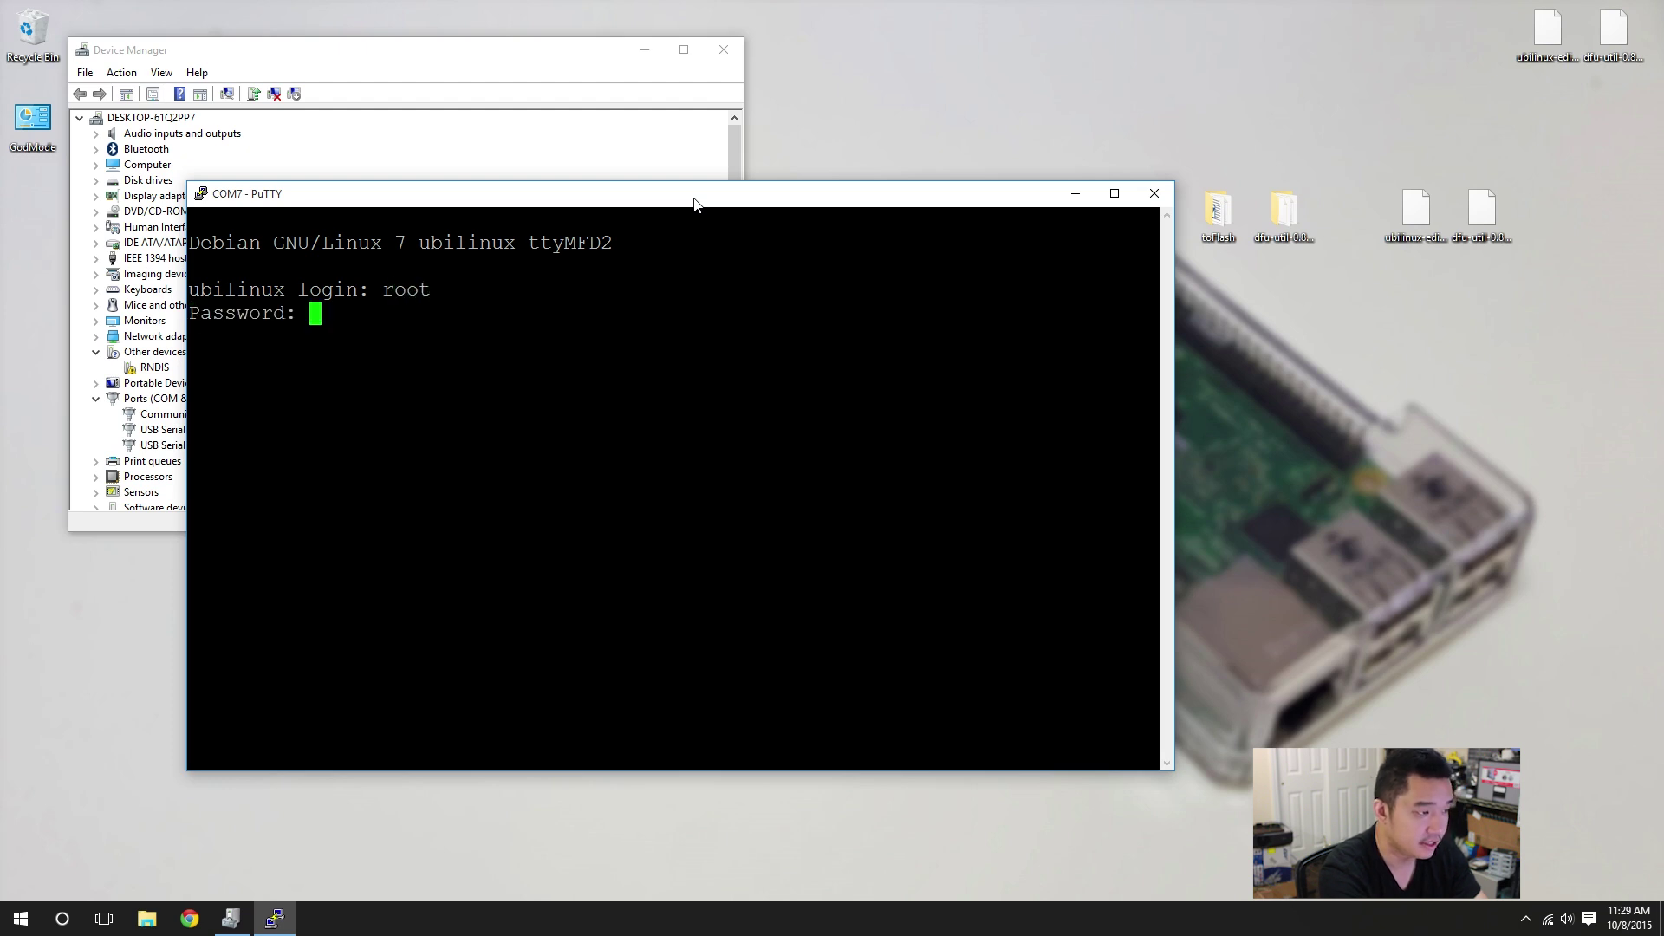
key(Return)
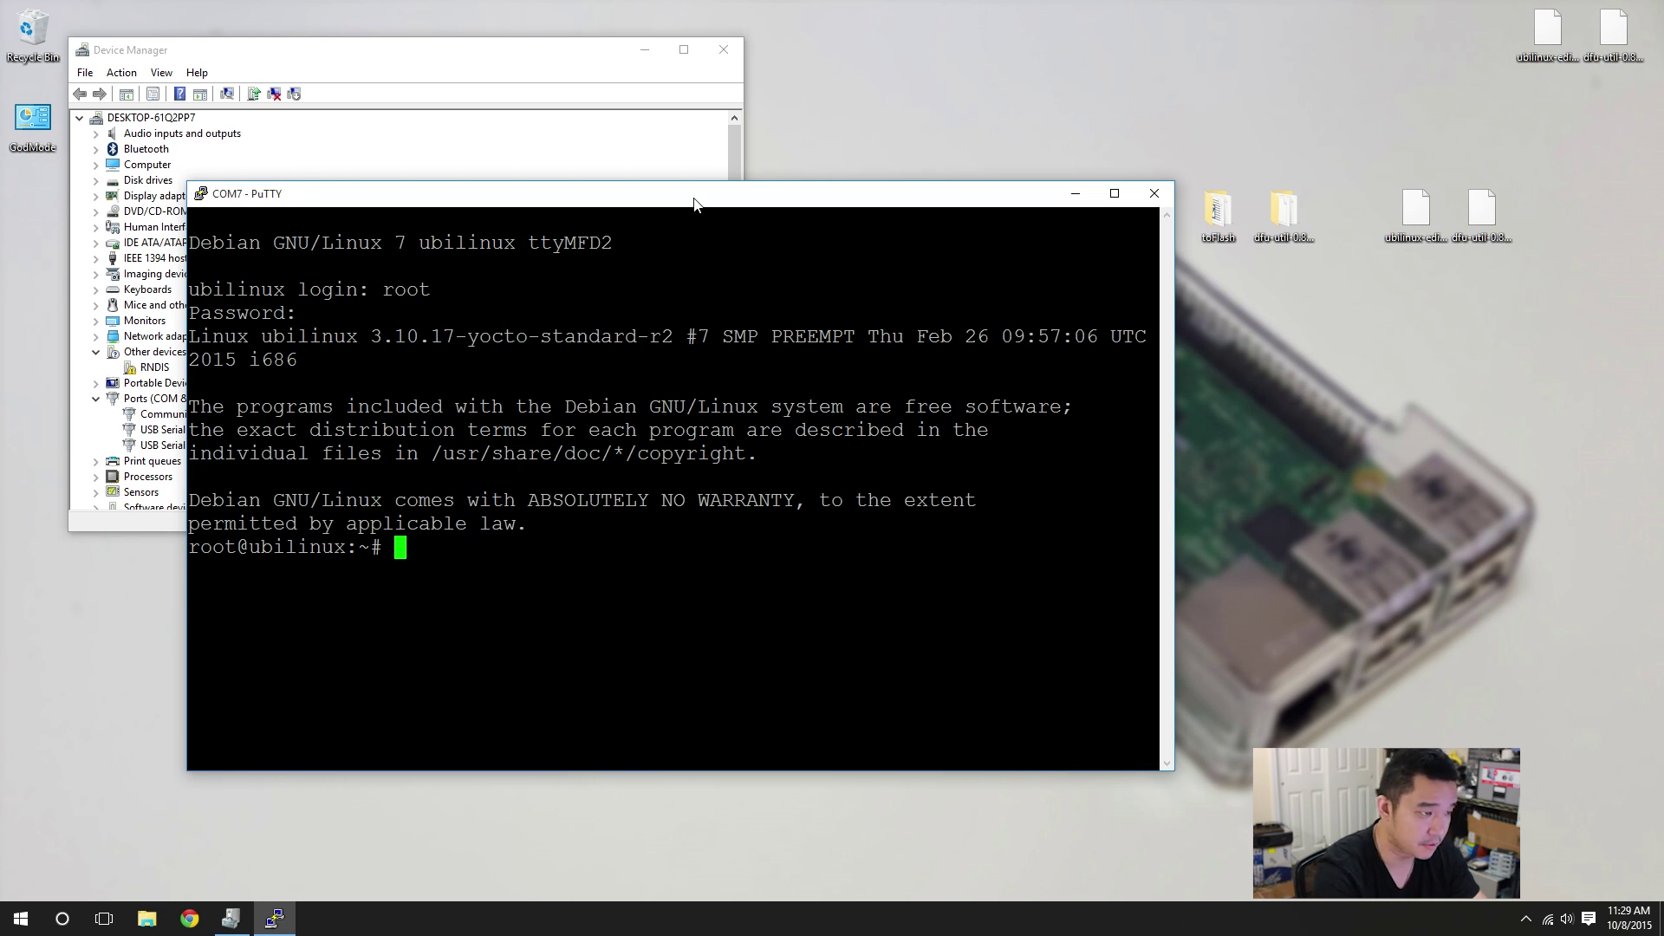
drag(696, 195, 996, 259)
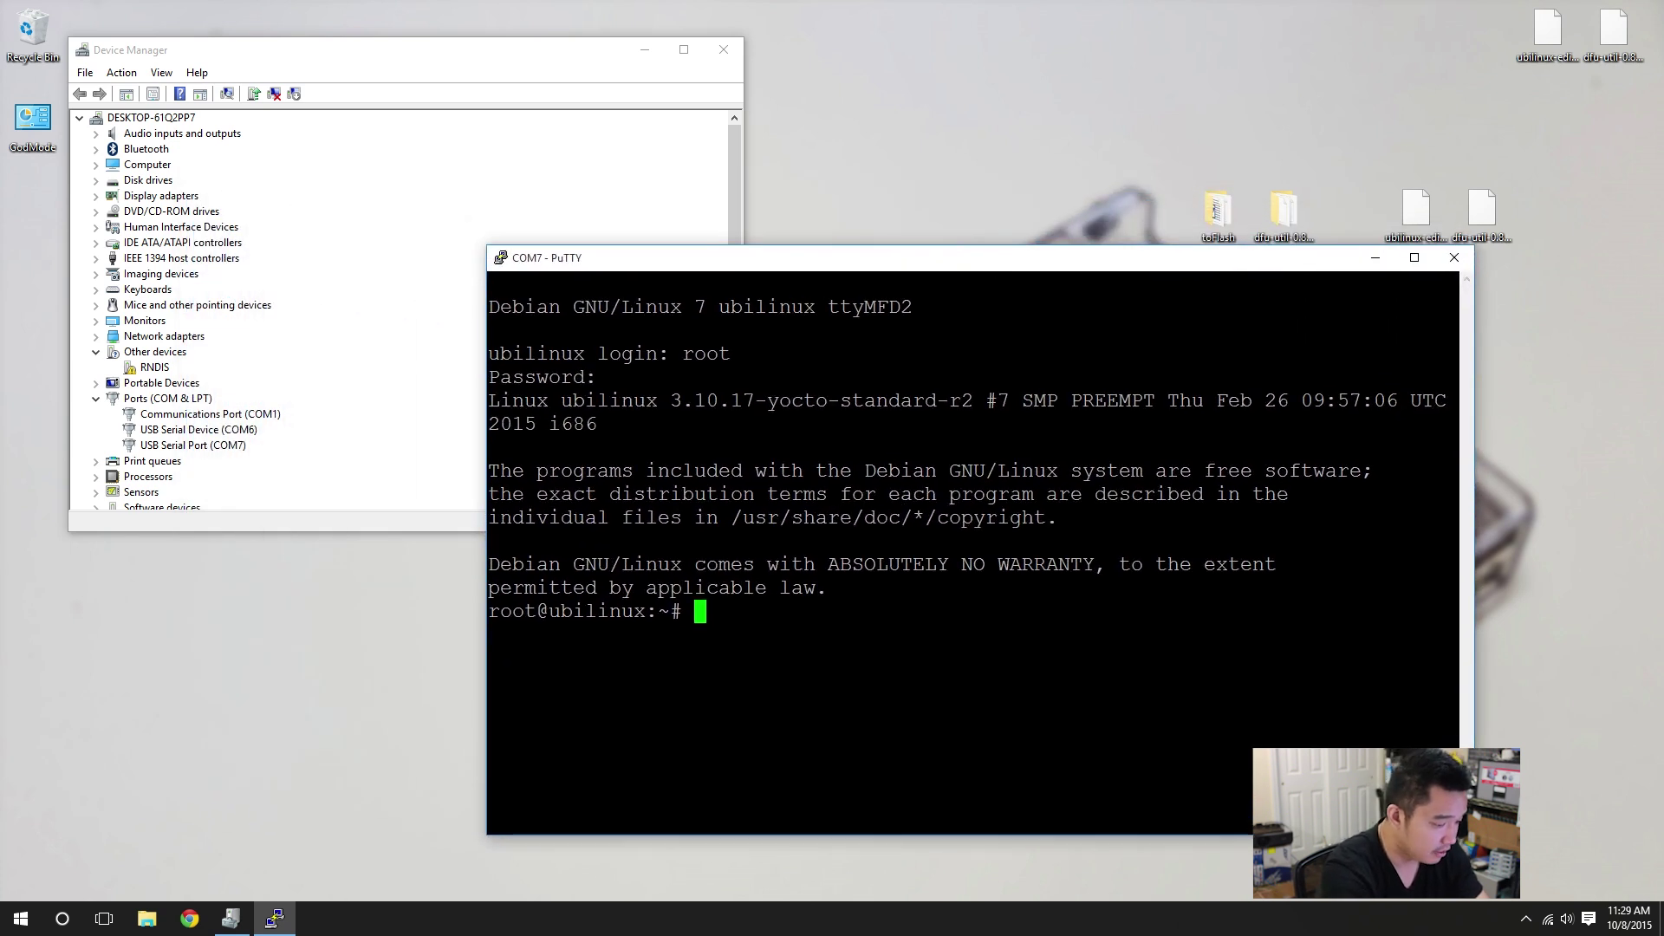
text(nano )
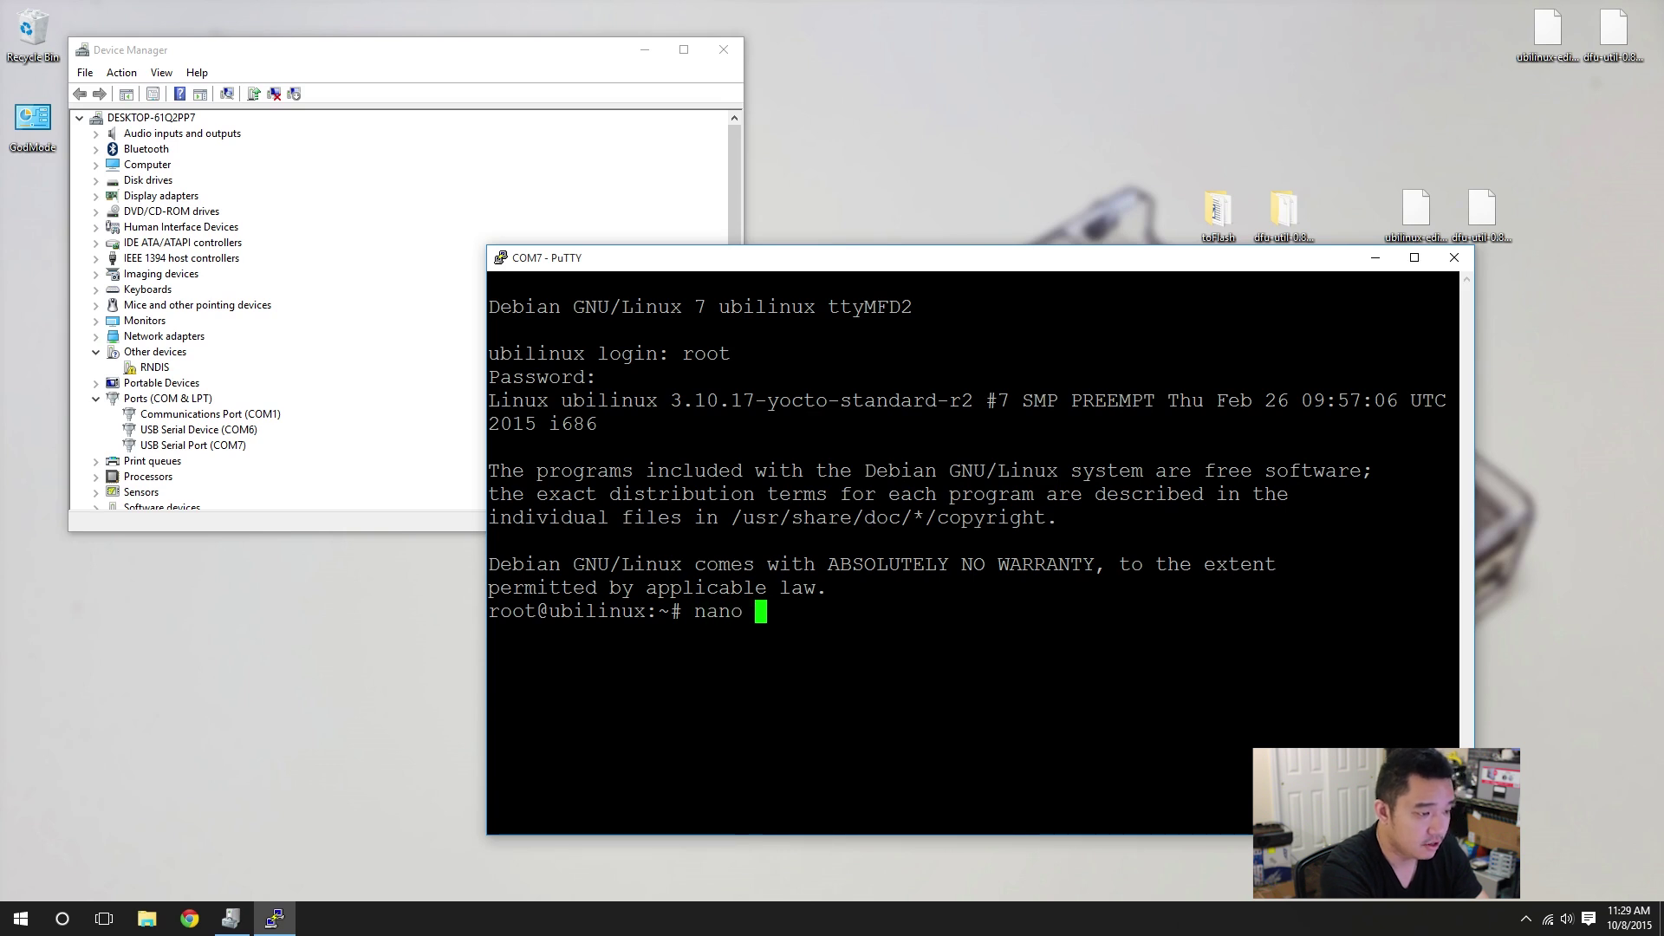
text(/etc/net)
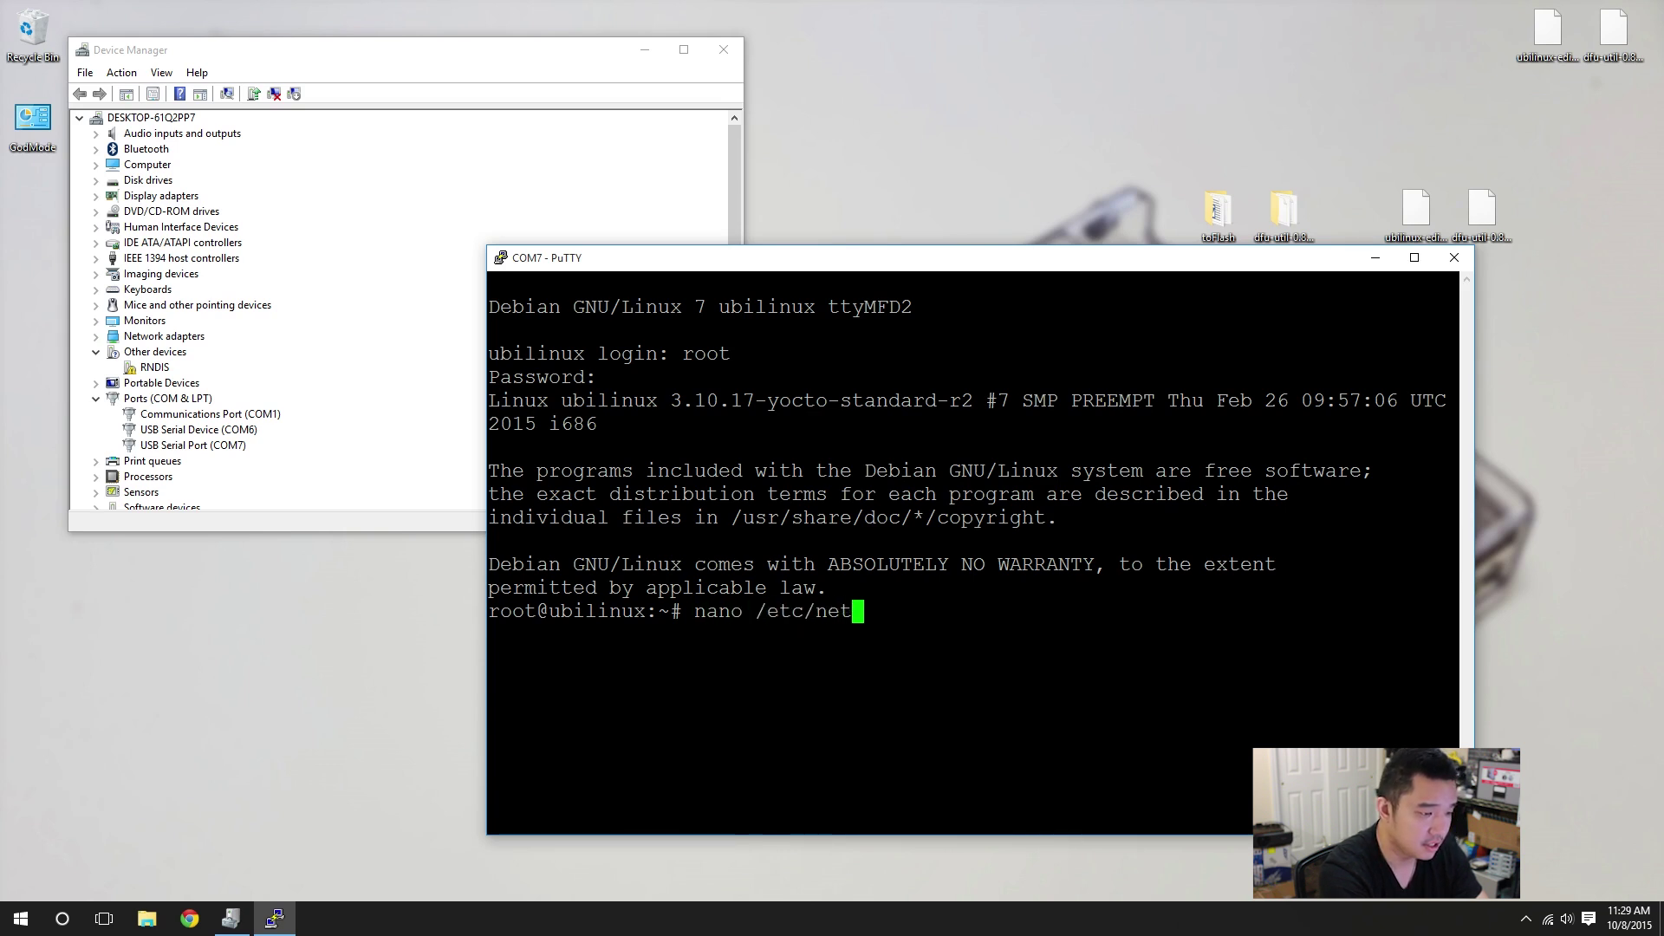
text(working/in)
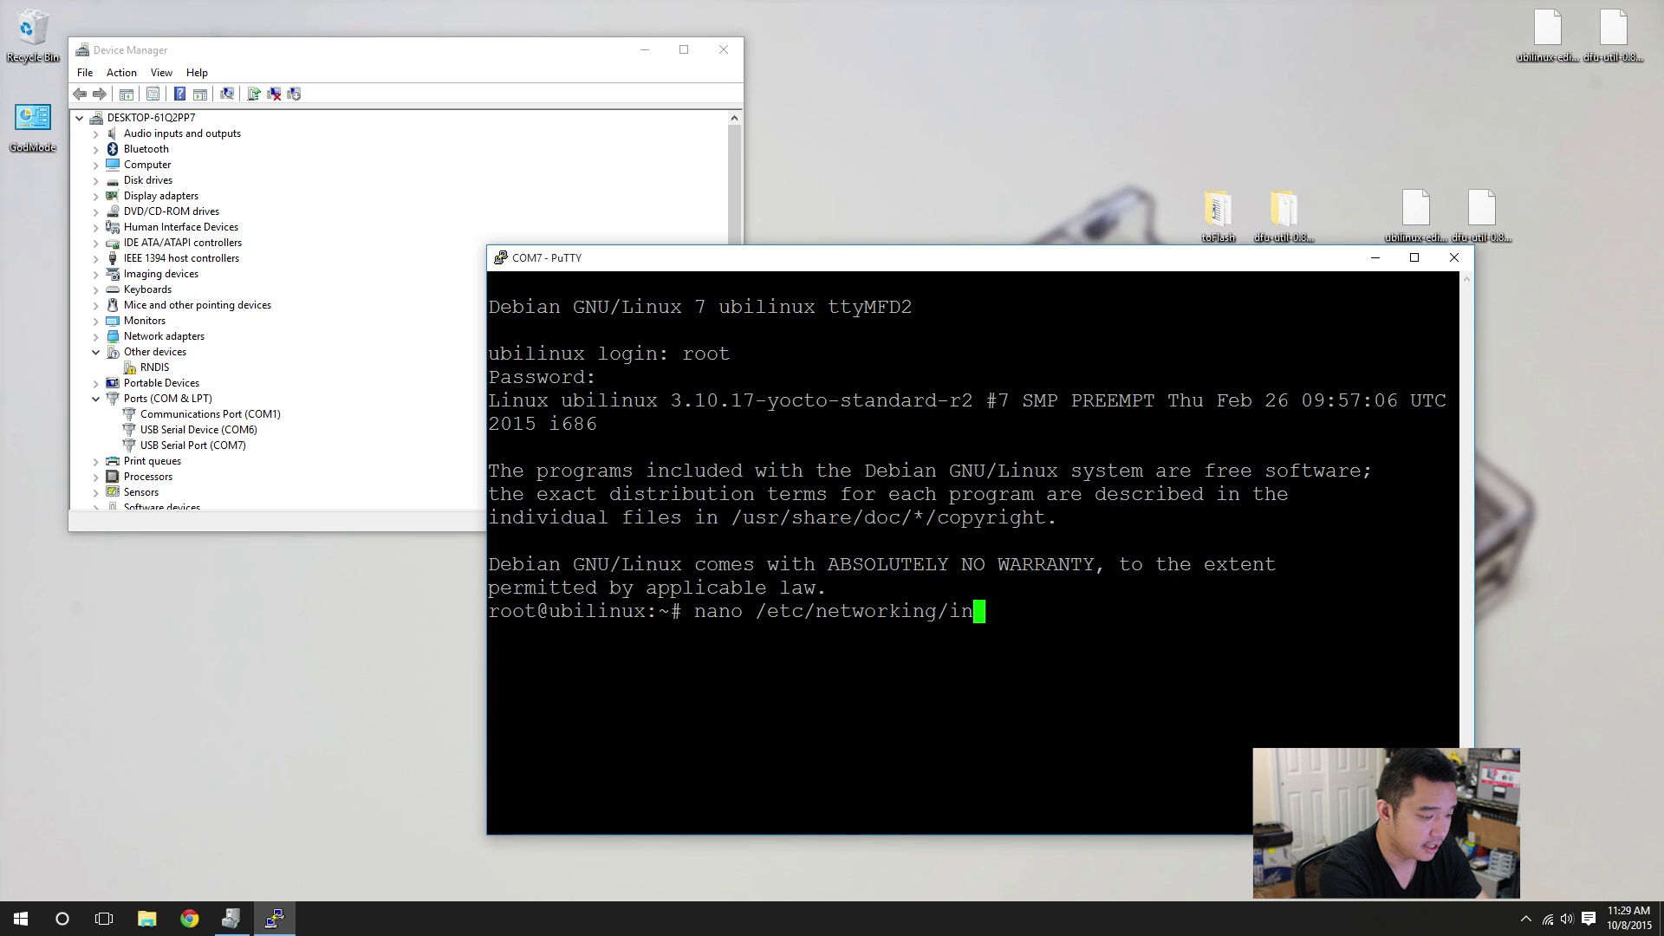
text(ter)
Open /etc/network/interfaces in nano and uncomment the auto wlan0 line.
key(BackSpace)
key(BackSpace)
key(BackSpace)
key(BackSpace)
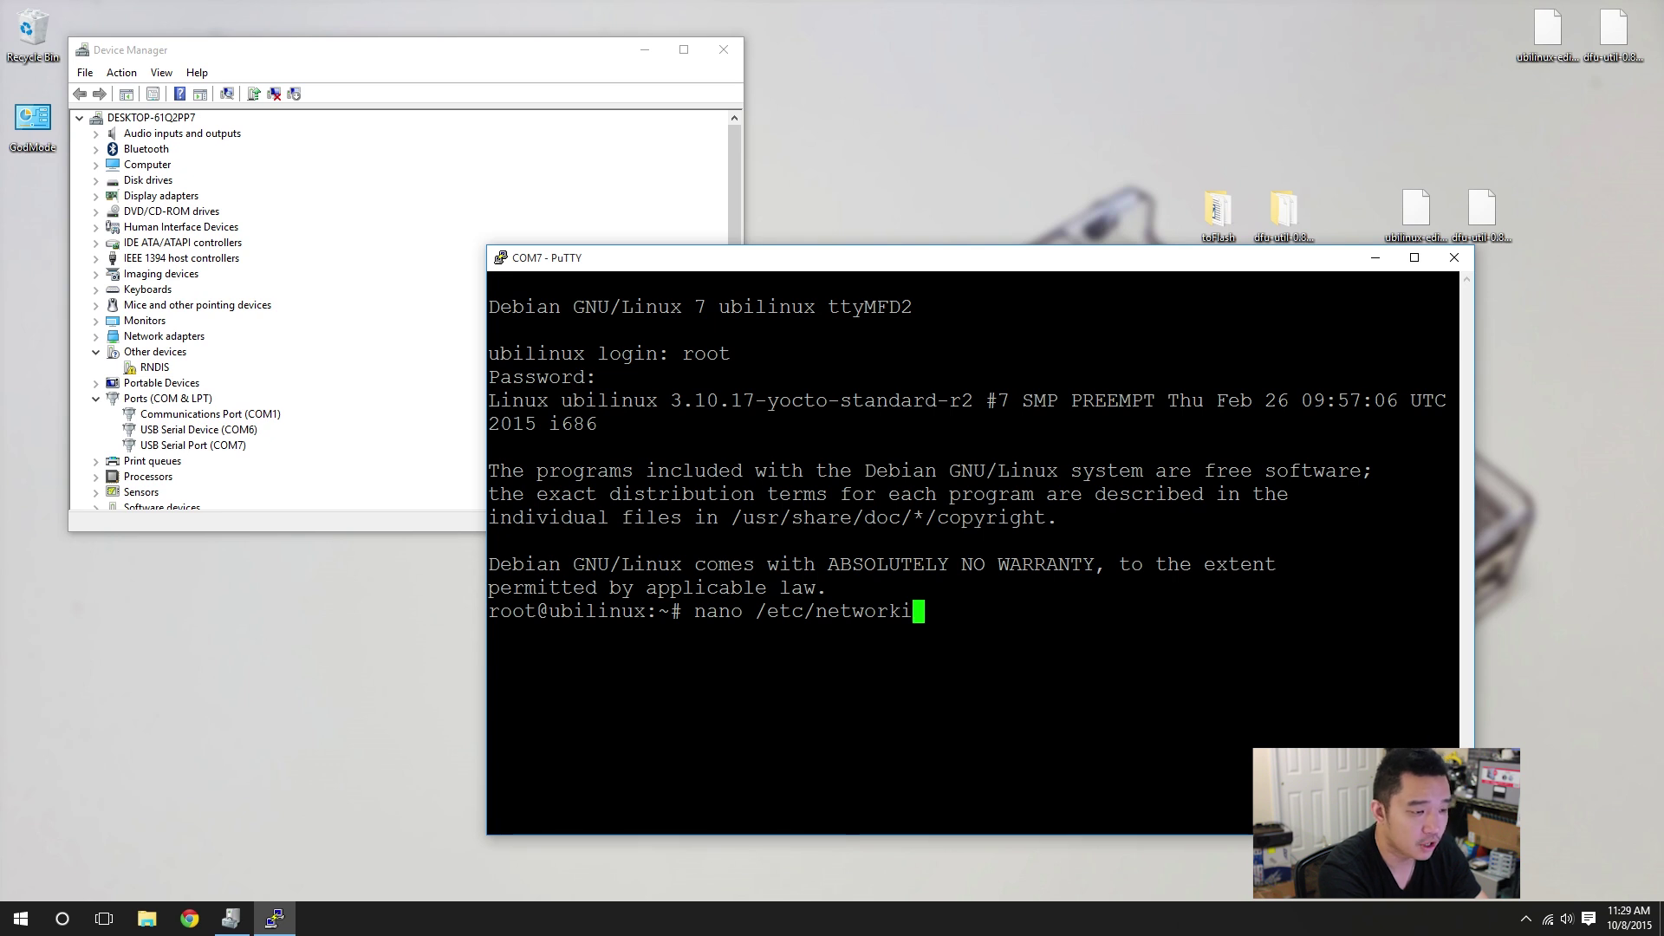
key(BackSpace)
text(/inter)
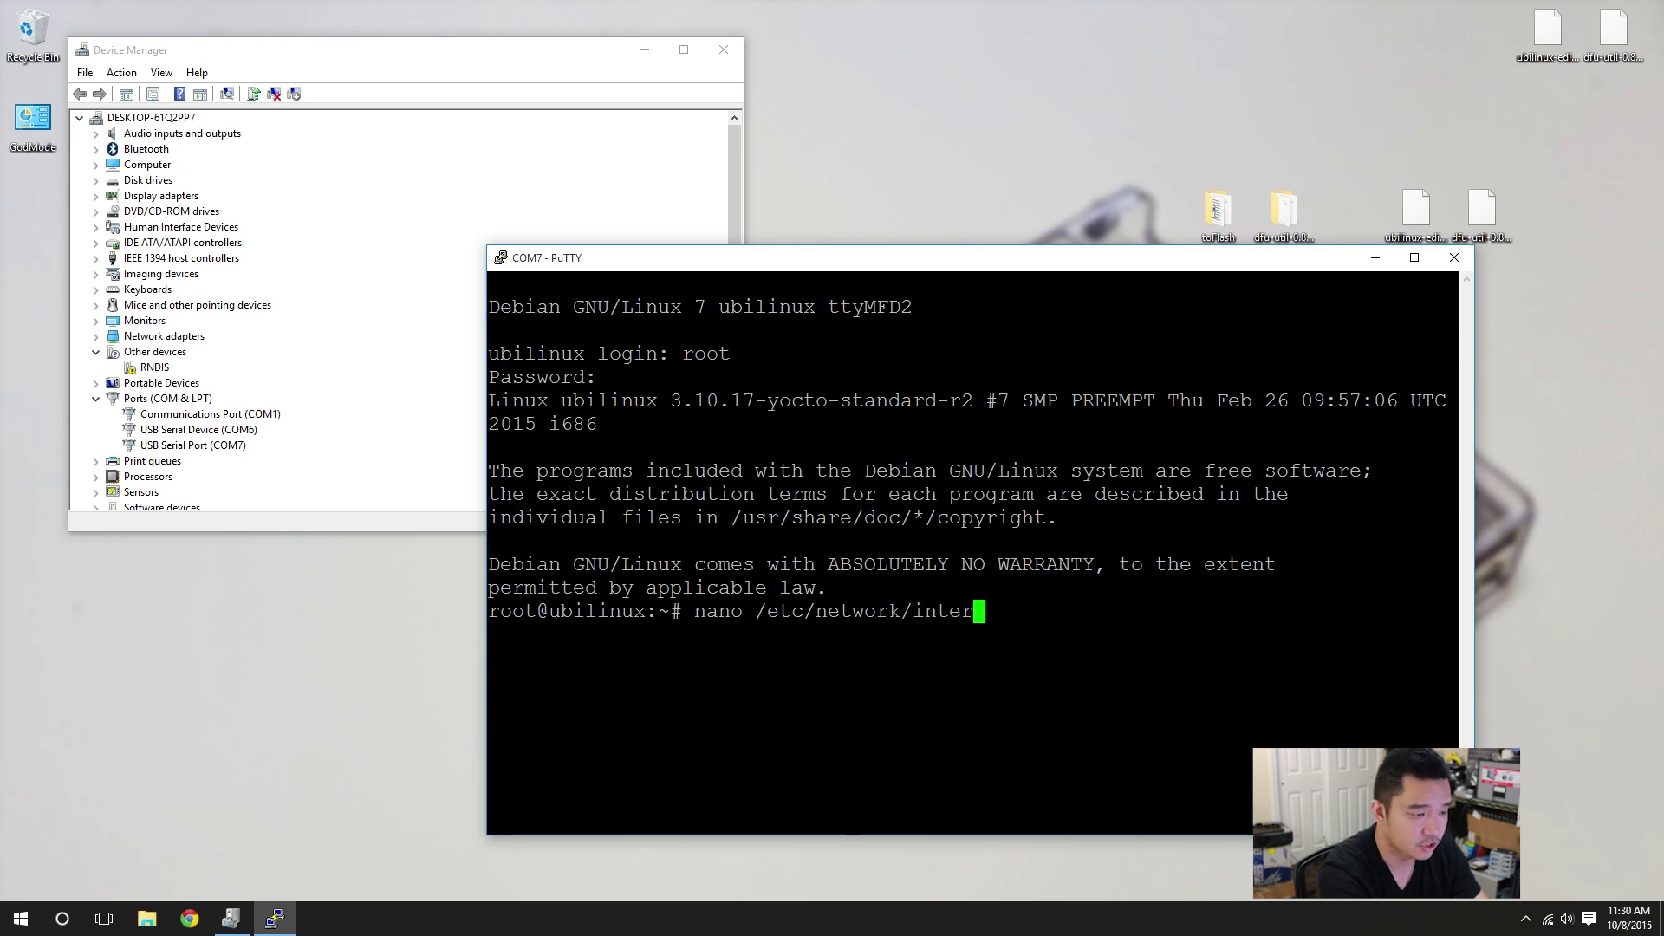
text(faces)
key(Return)
key(Down)
key(Down)
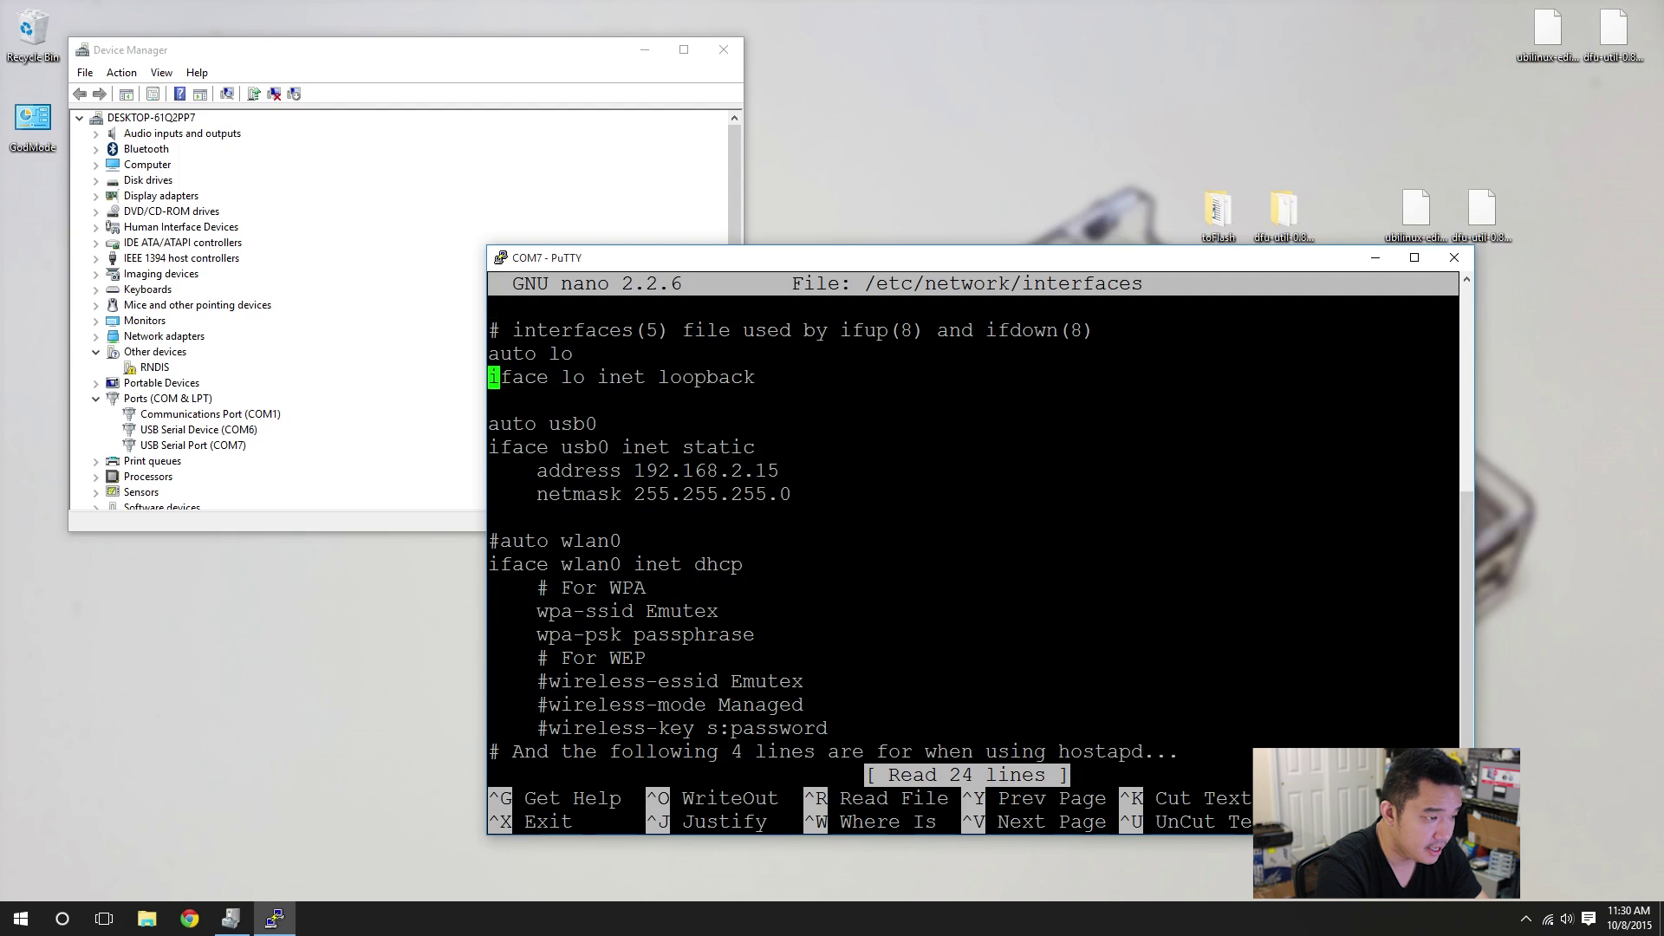
key(Down)
key(Down)
text(#)
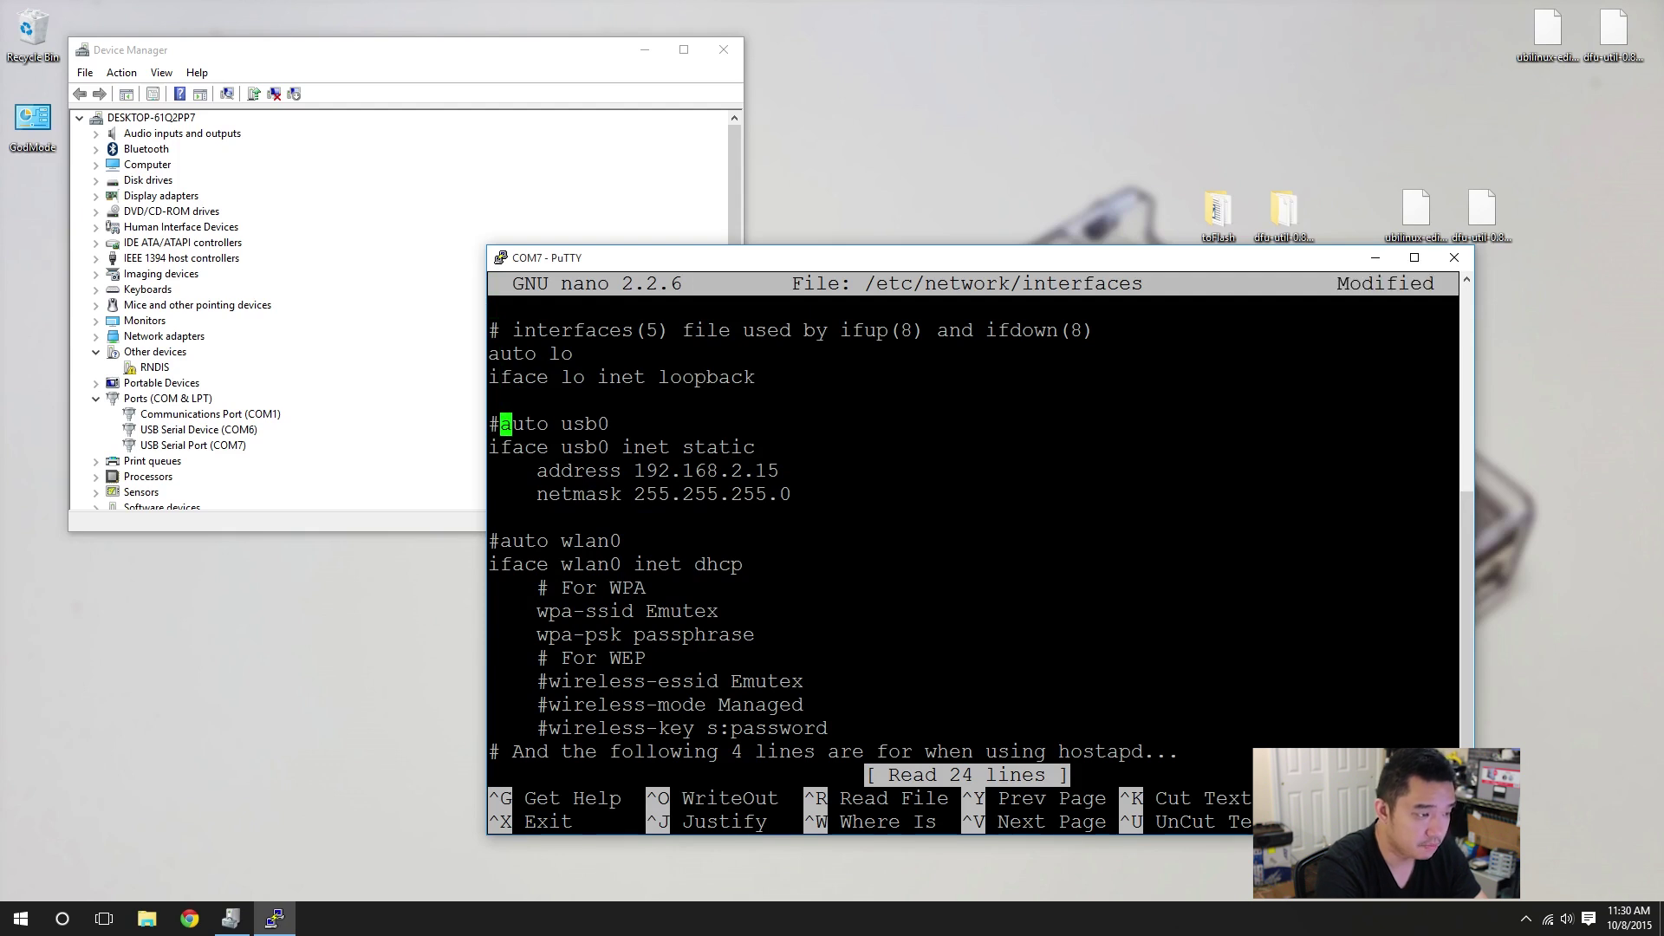
key(Down)
key(Down)
key(Down)
key(Down)
key(Down)
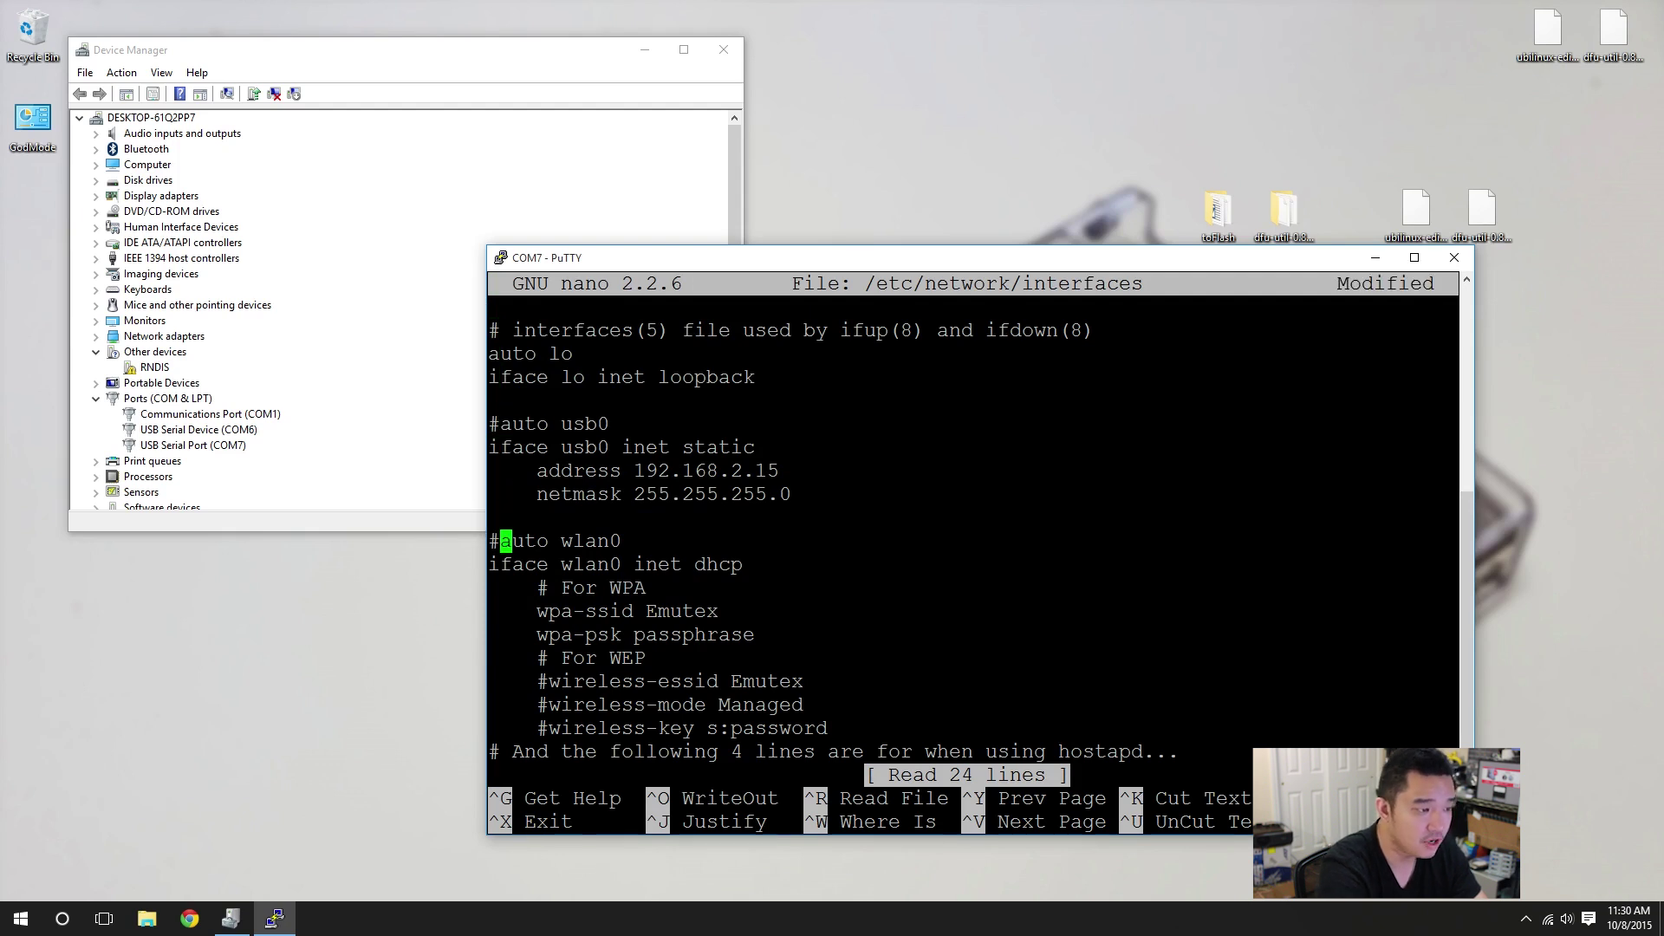
key(BackSpace)
Delete the example network name Emutex and the placeholder passphrase, then save the file.
key(Down)
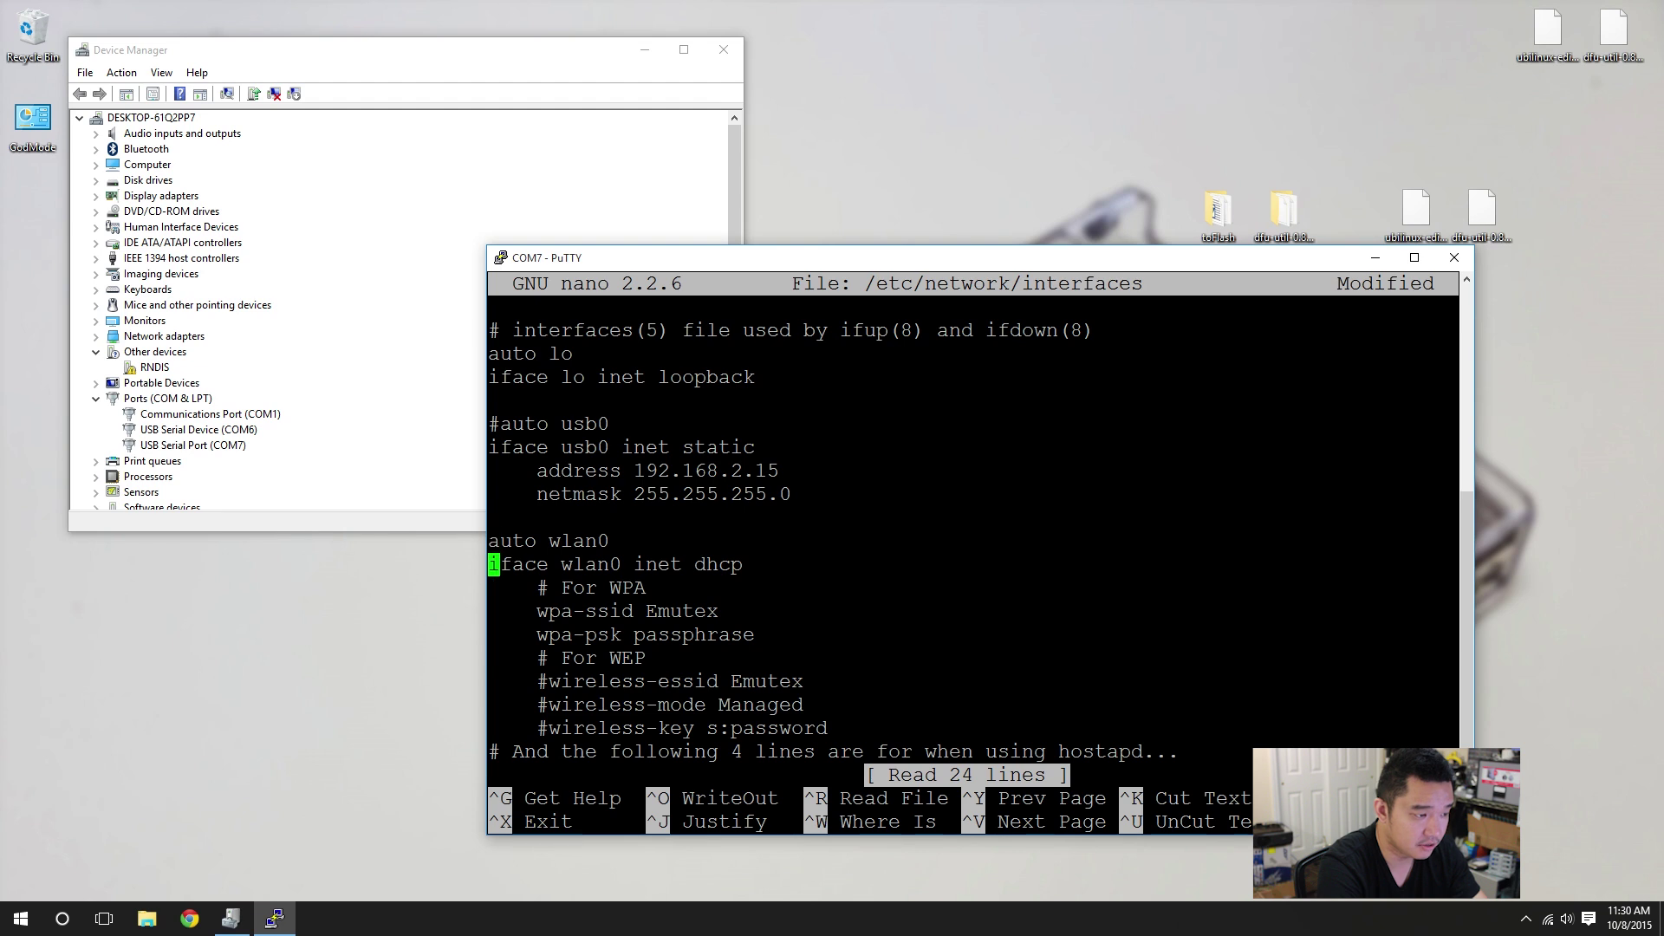
key(Down)
key(Down)
key(Down)
key(Left)
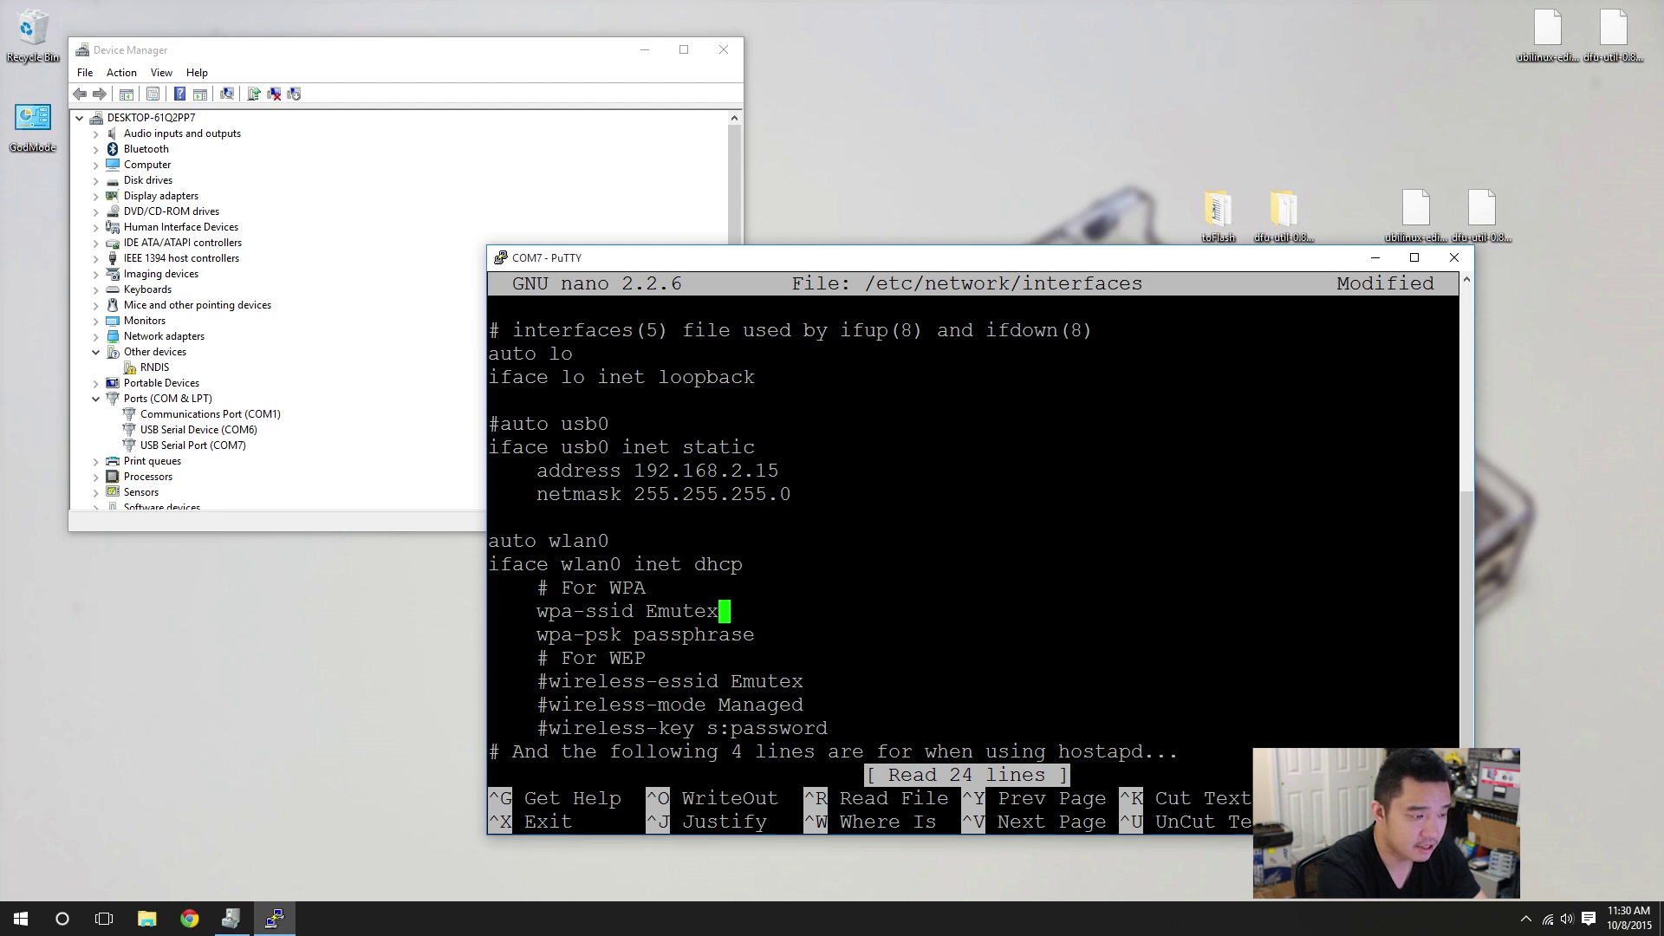
key(BackSpace)
key(BackSpace)
key(BackSpace)
key(BackSpace)
key(BackSpace)
key(BackSpace)
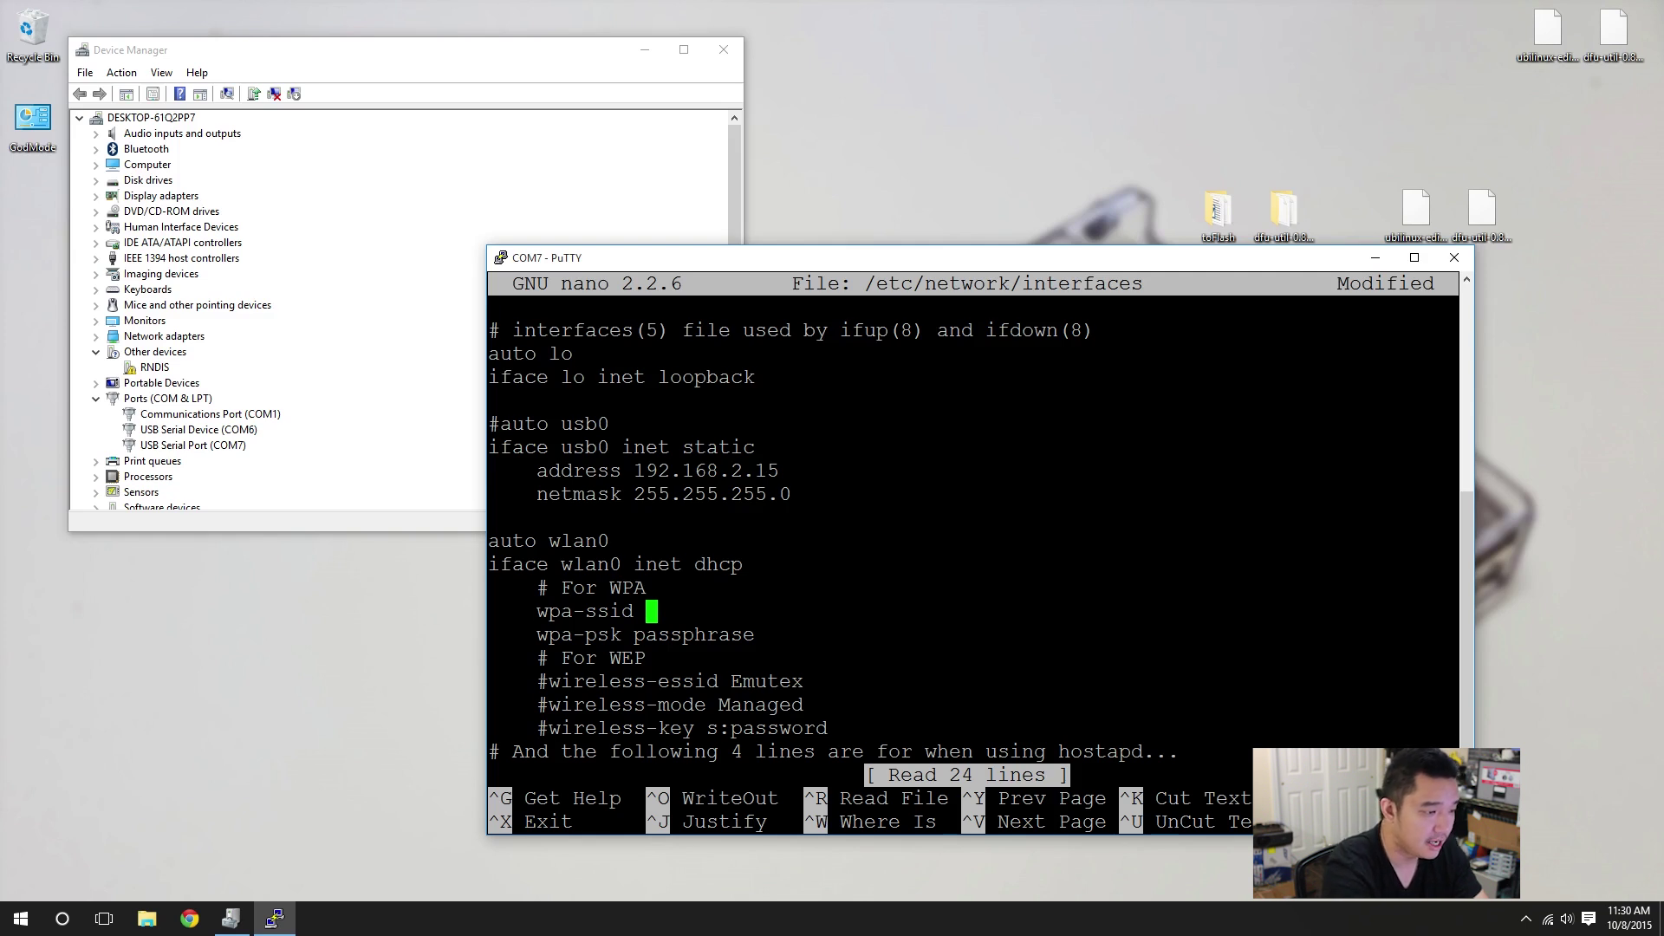
key(Down)
key(Right)
key(Right)
key(Right)
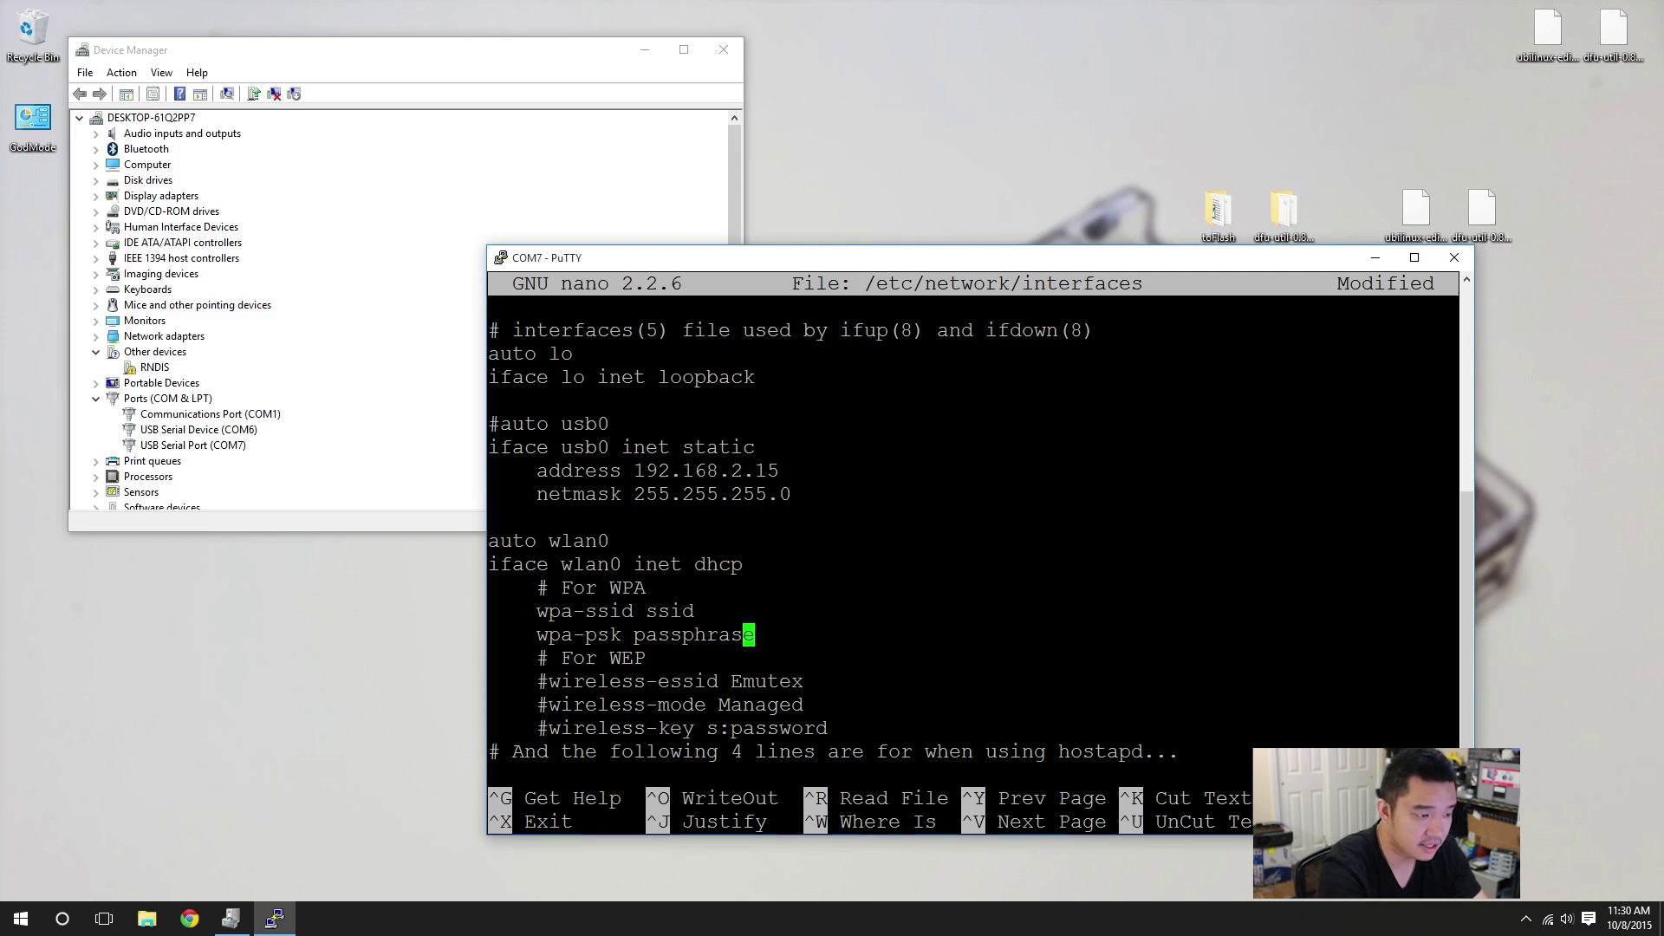
key(End)
key(BackSpace)
key(BackSpace)
key(BackSpace)
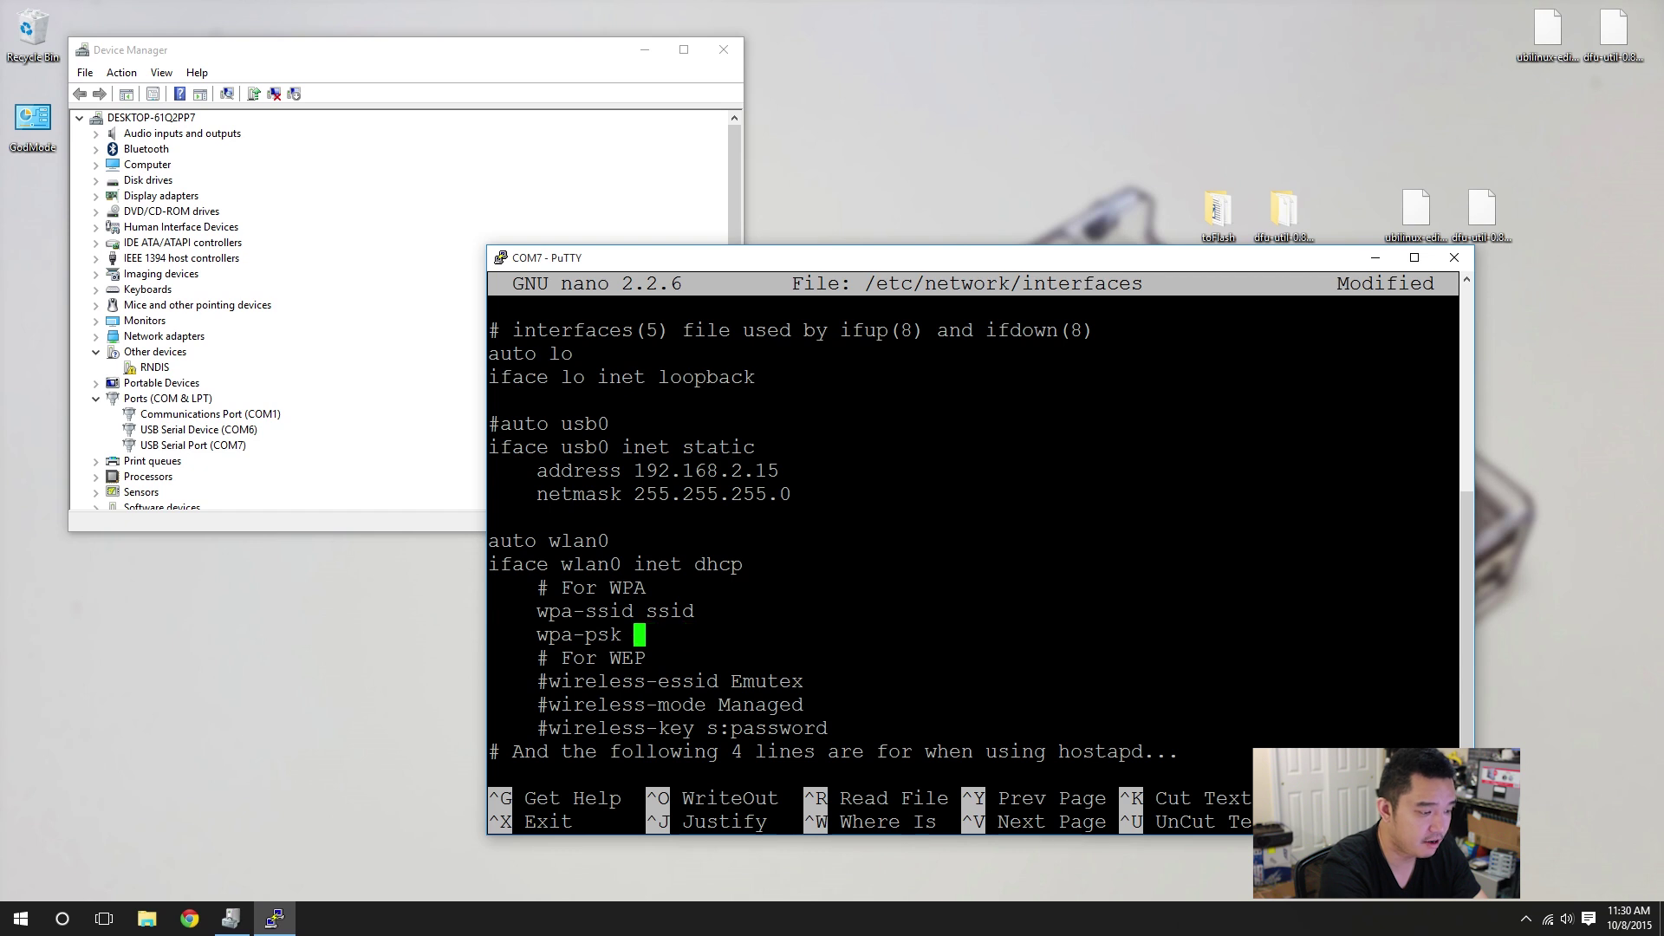
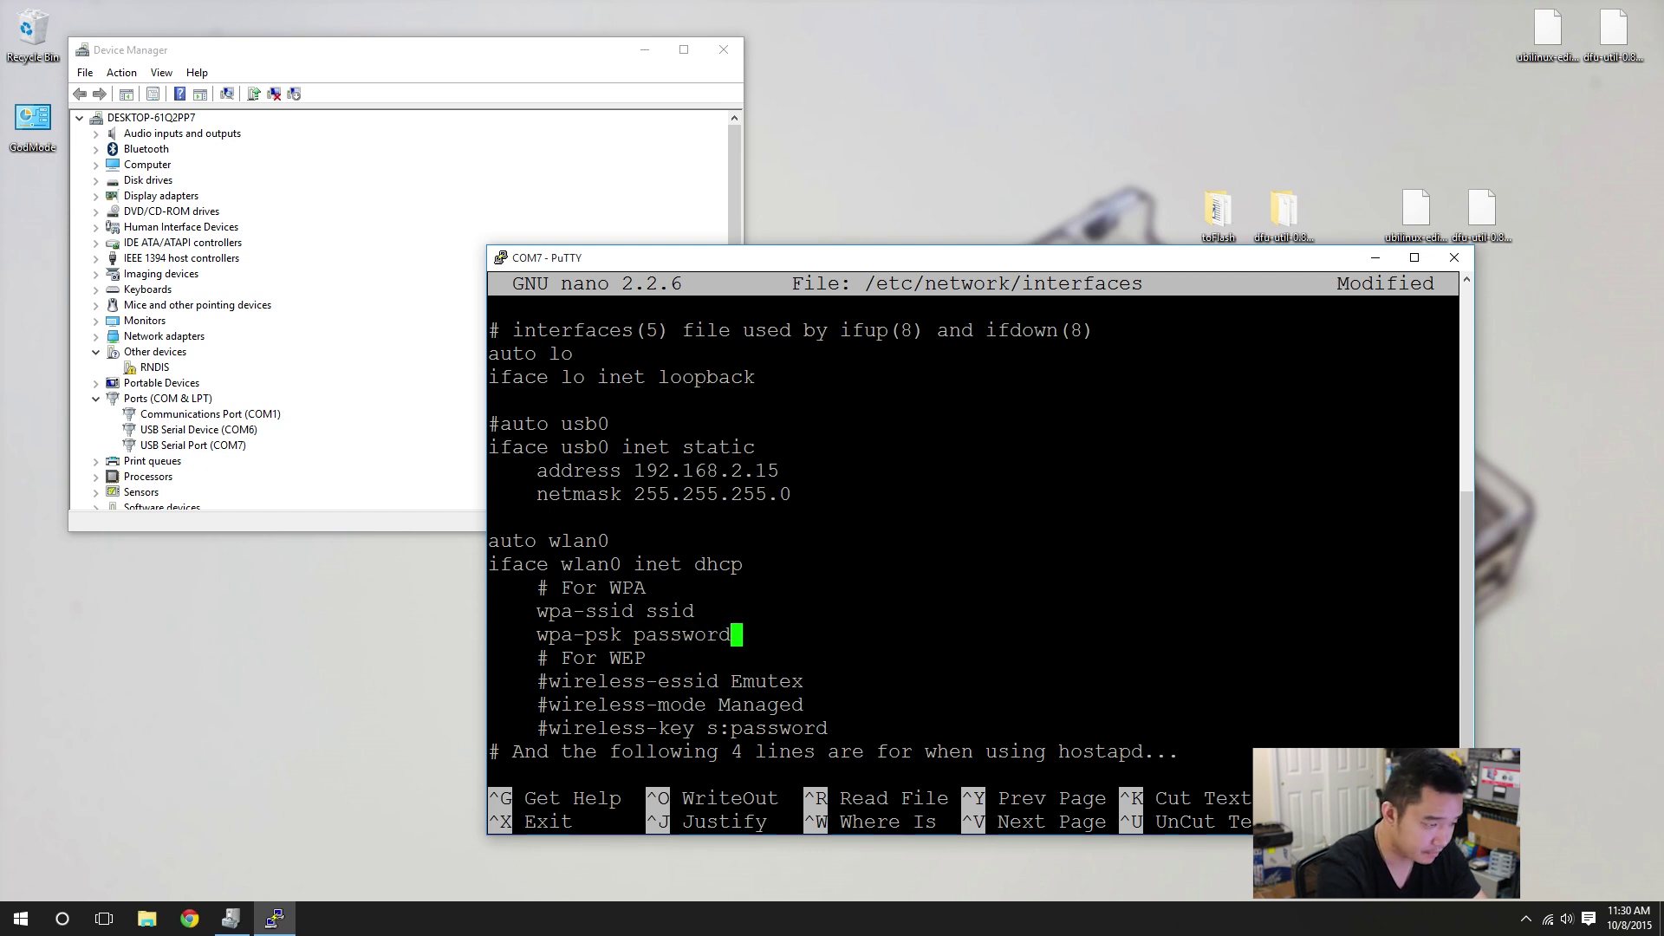
key(ctrl+x)
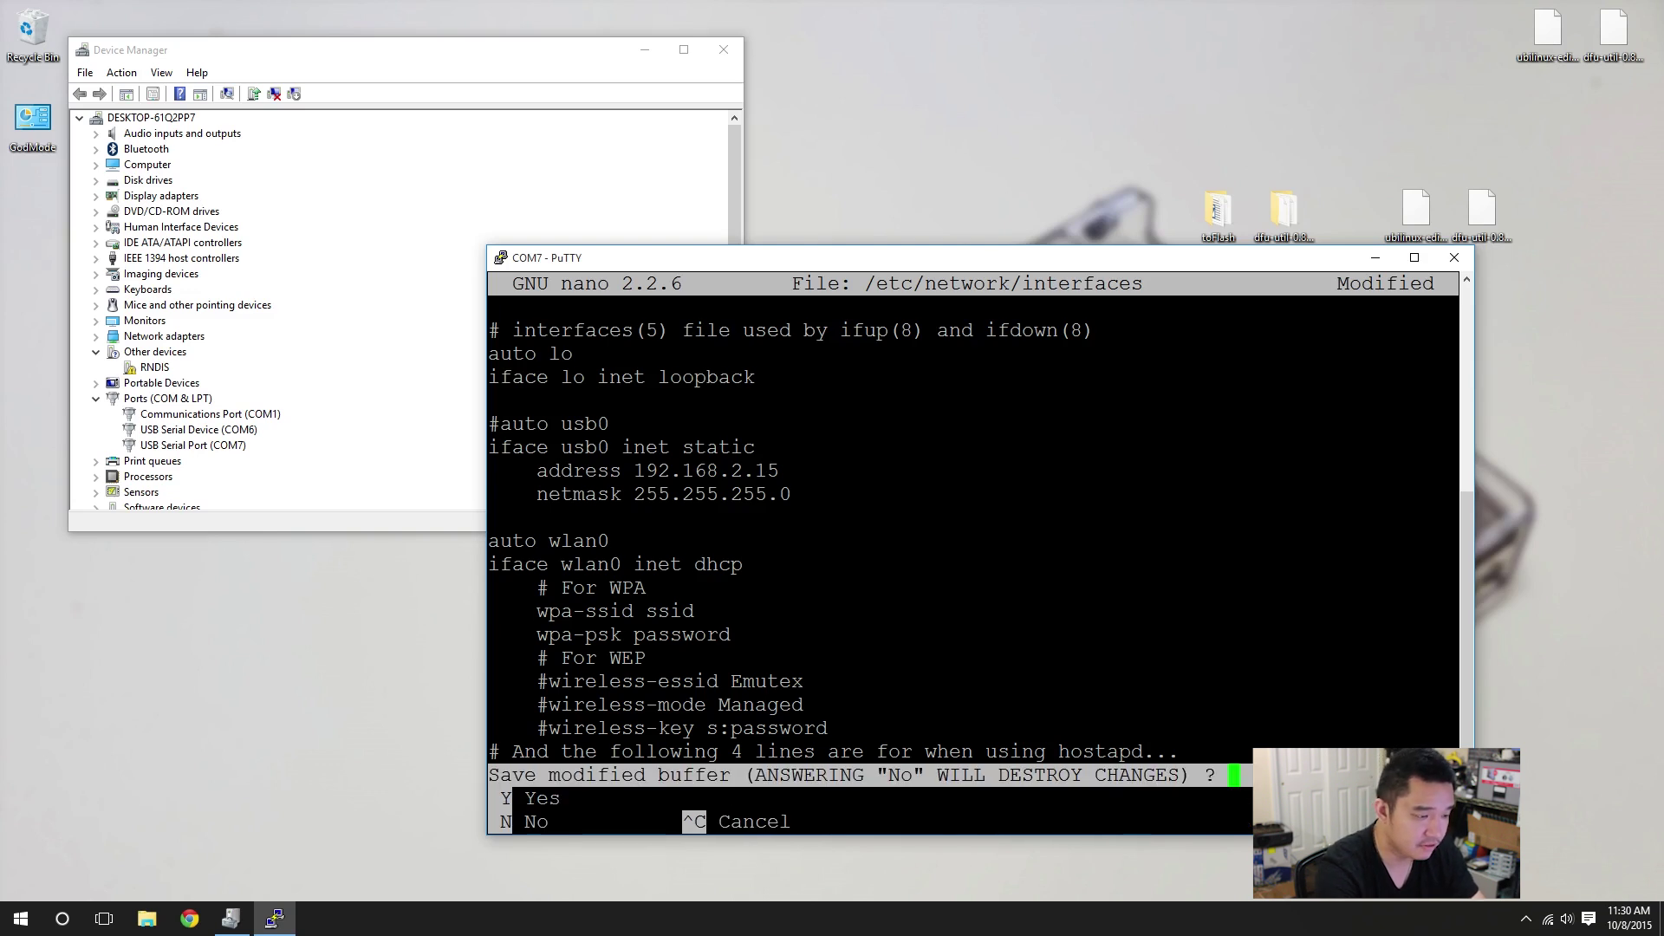
key(Return)
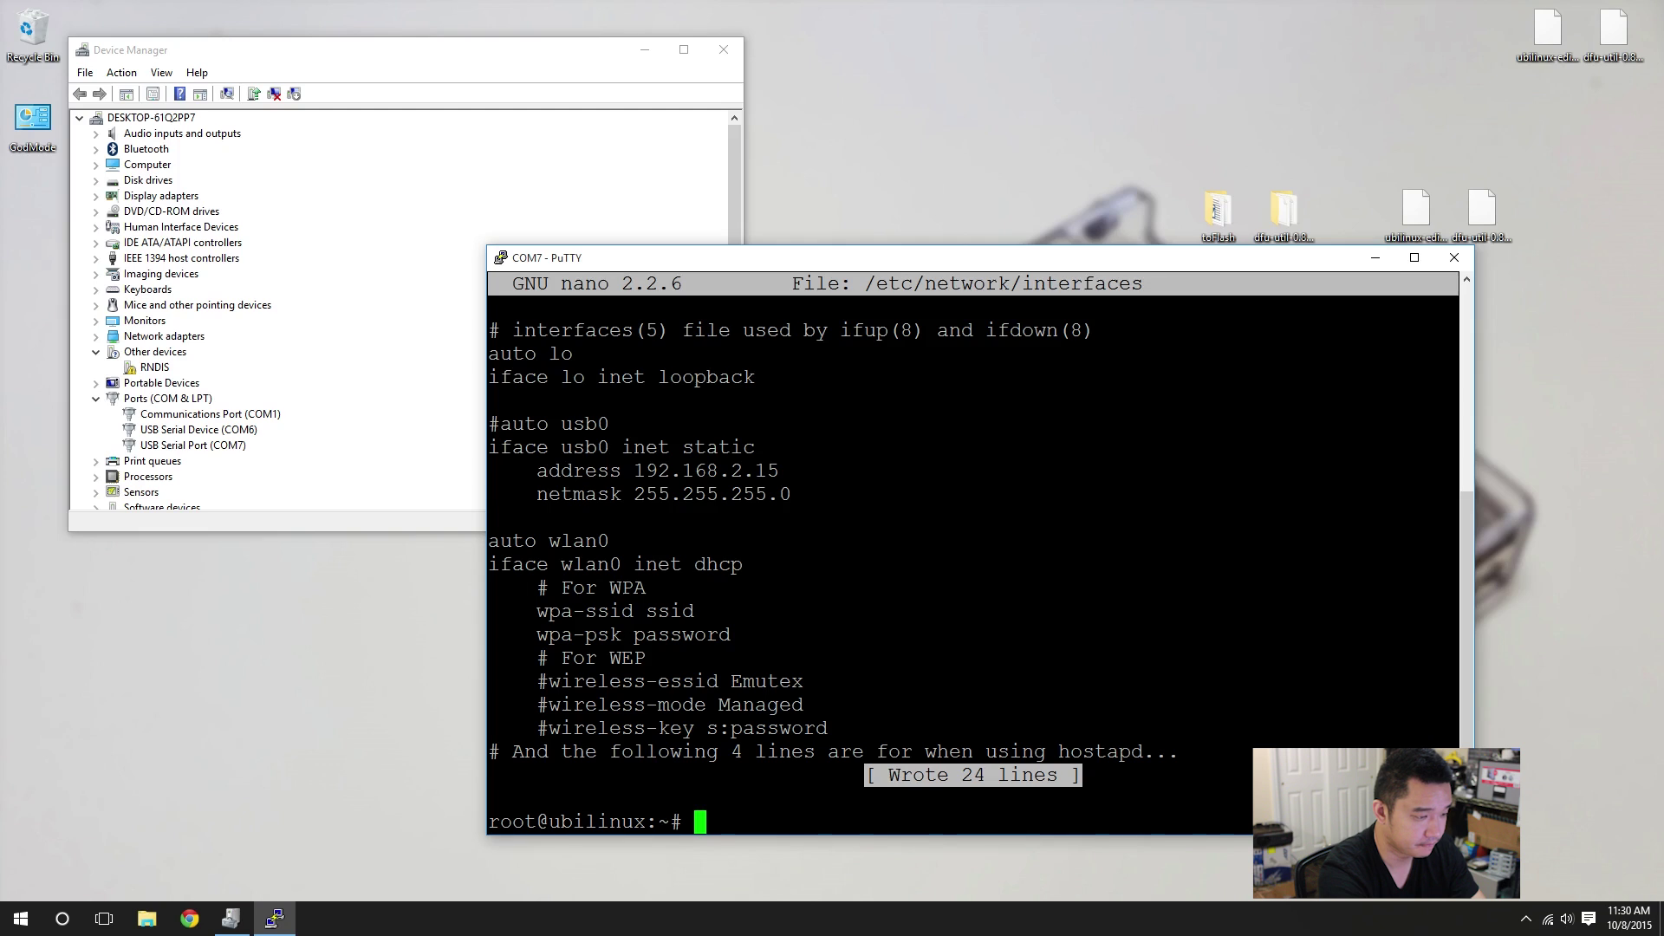
key(Up)
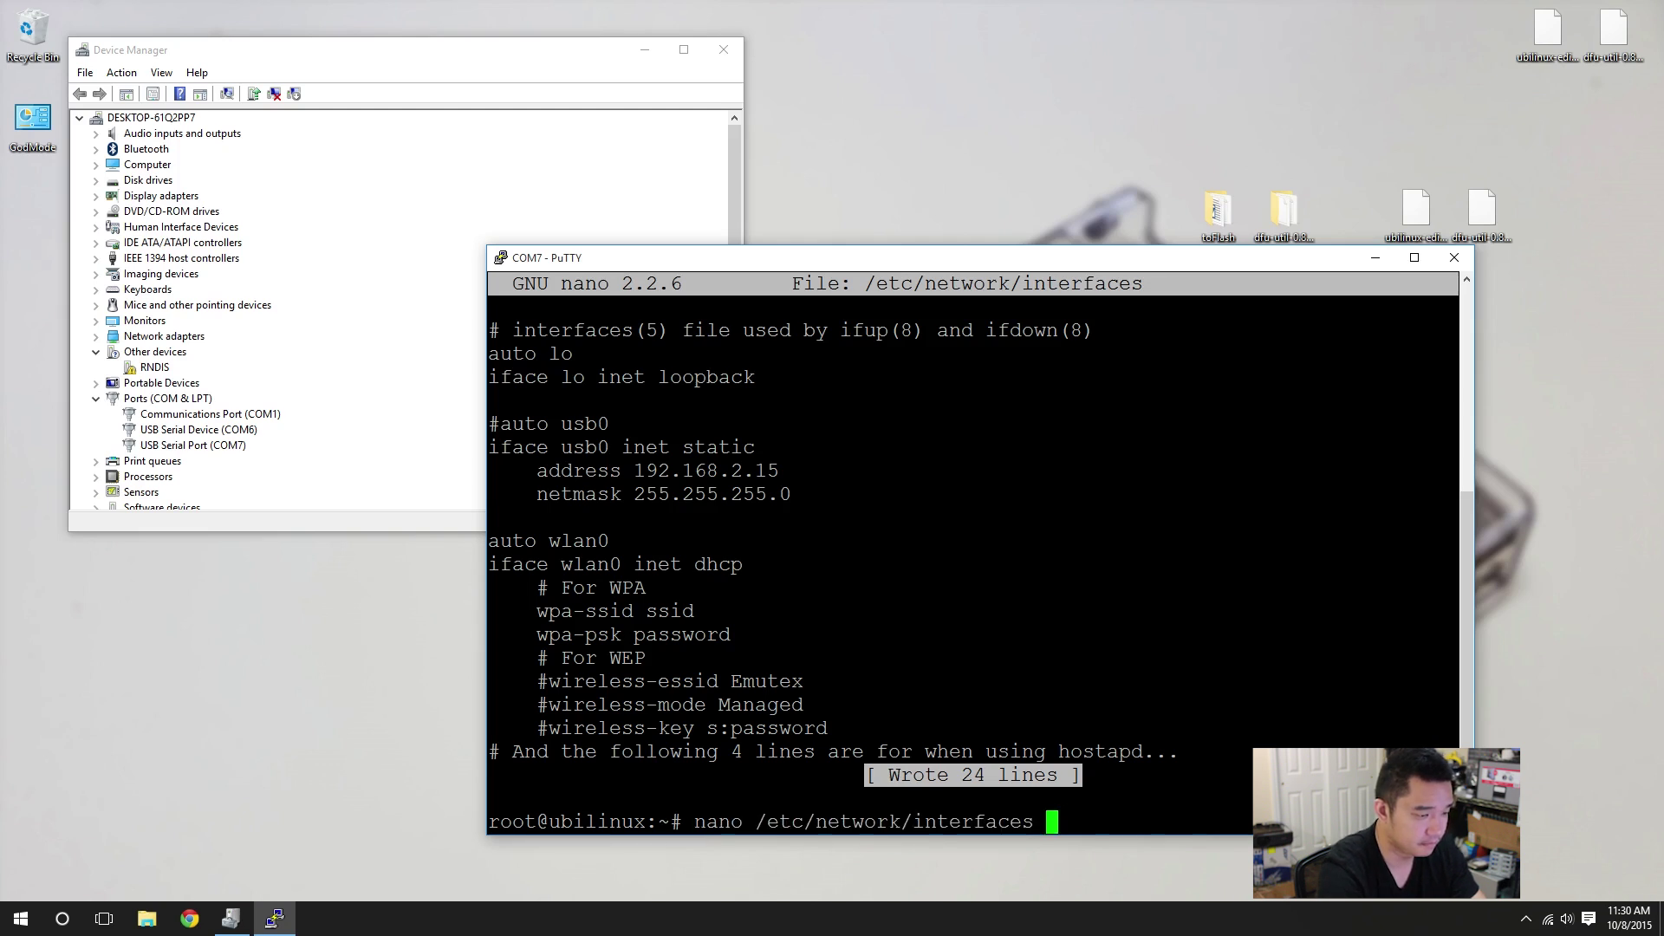
key(Return)
key(Down)
key(Down)
key(Down)
key(Down)
key(Down)
key(Down)
key(Down)
key(Down)
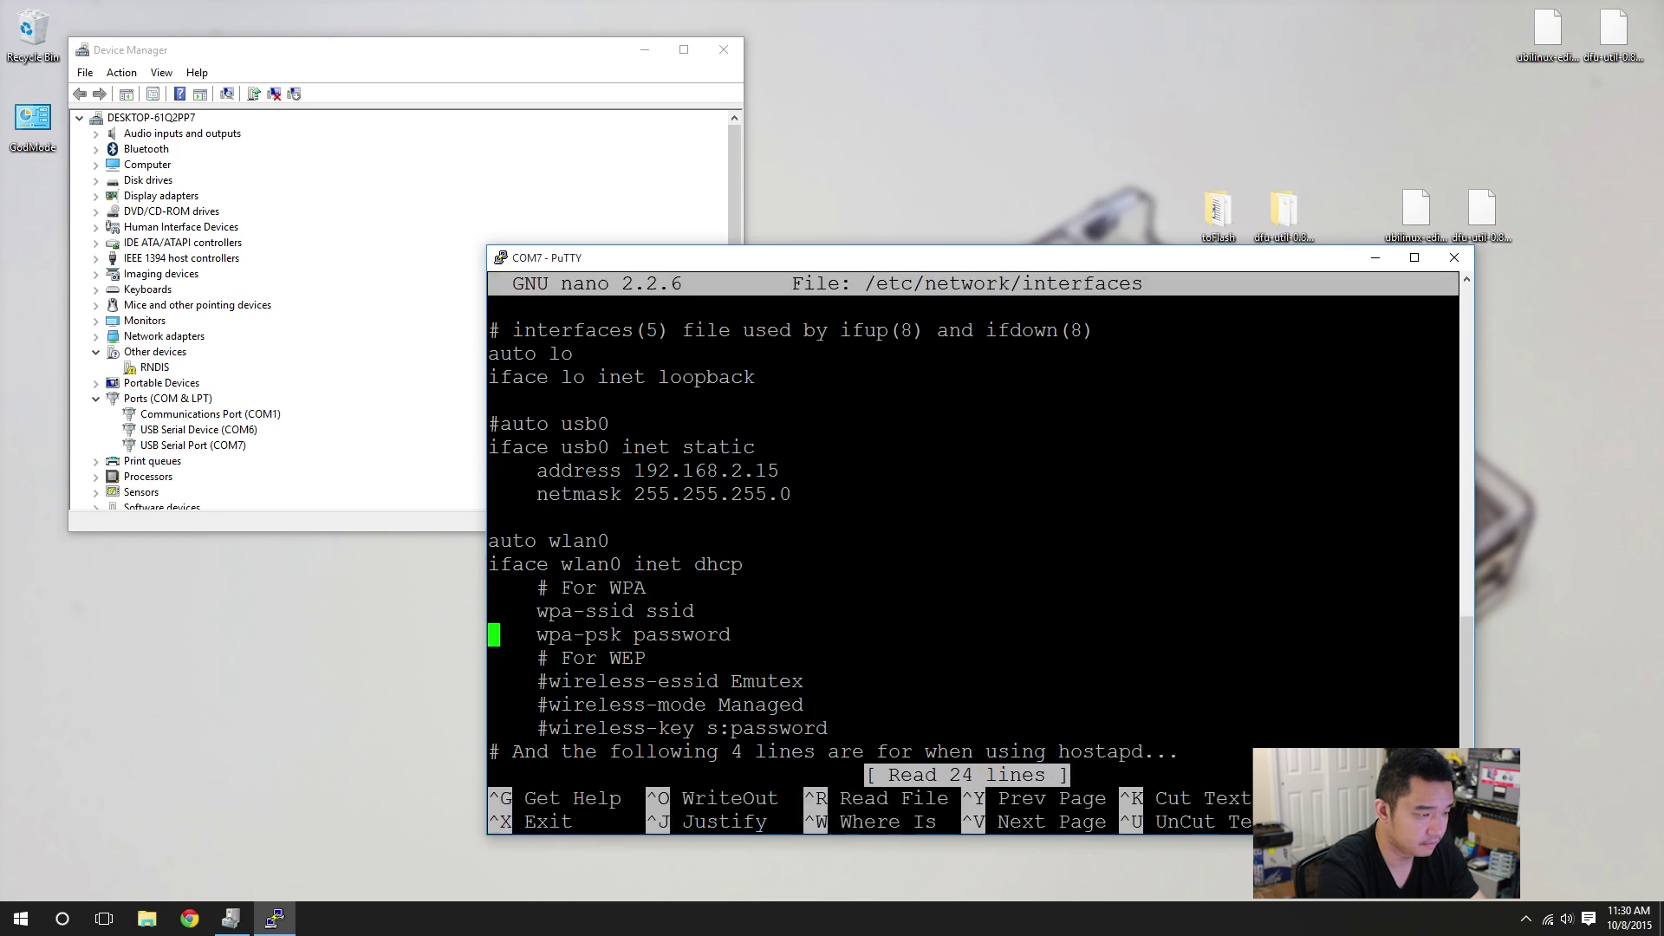
key(Left)
key(BackSpace)
key(BackSpace)
key(BackSpace)
key(BackSpace)
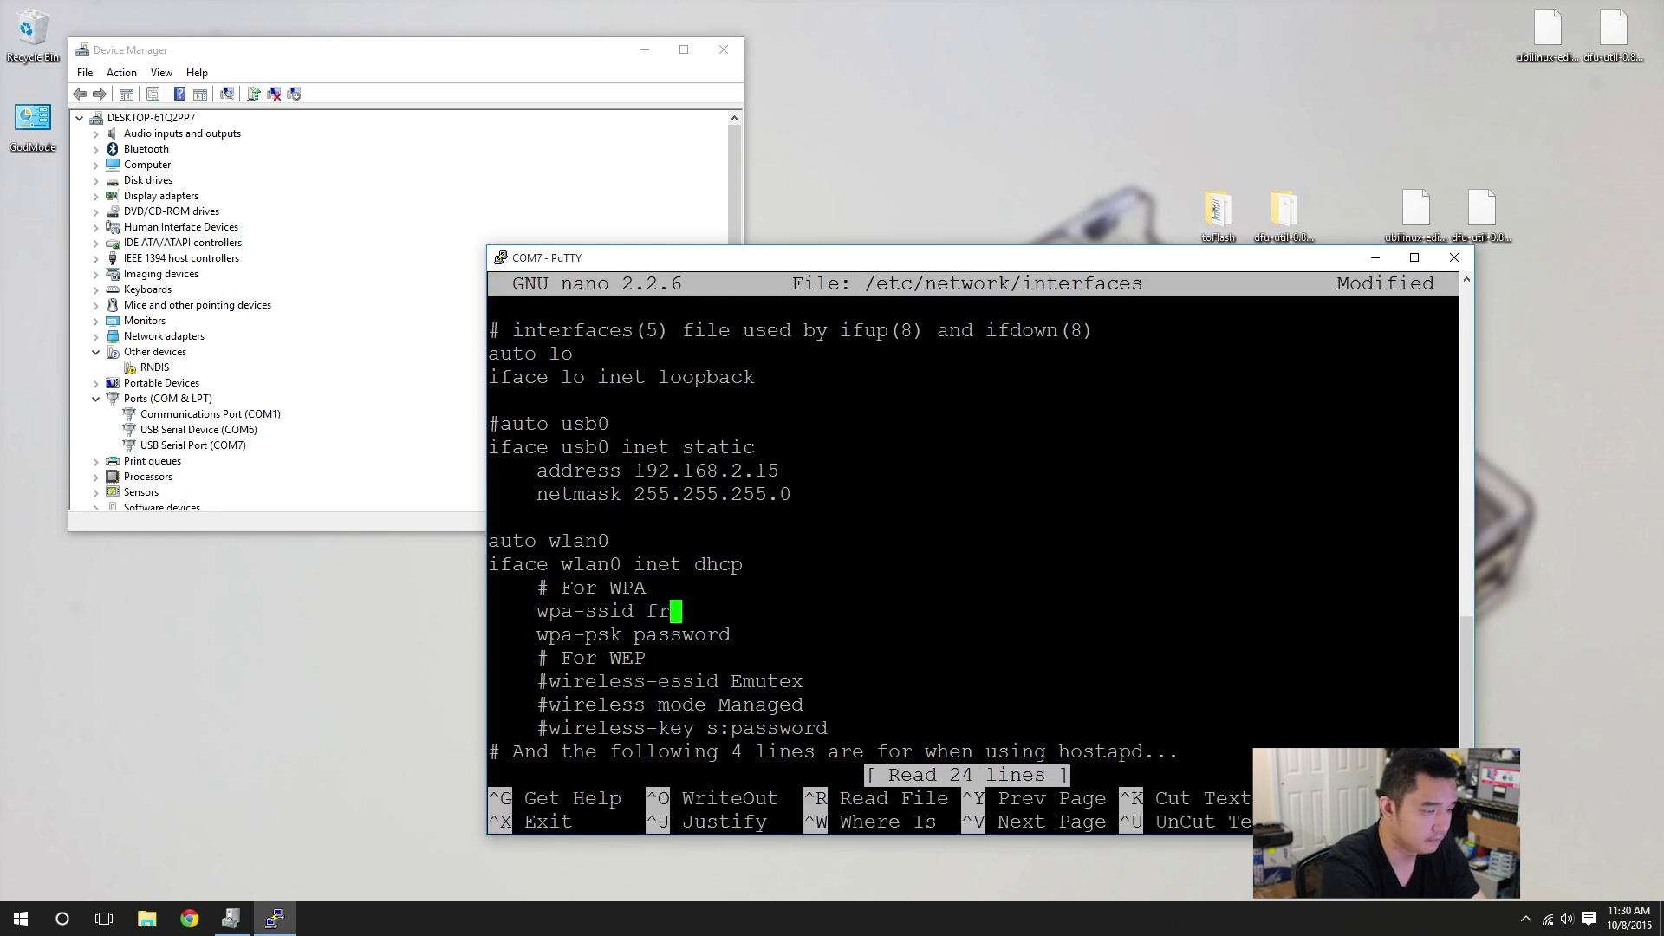
key(Down)
key(End)
key(BackSpace)
key(BackSpace)
key(BackSpace)
key(BackSpace)
key(BackSpace)
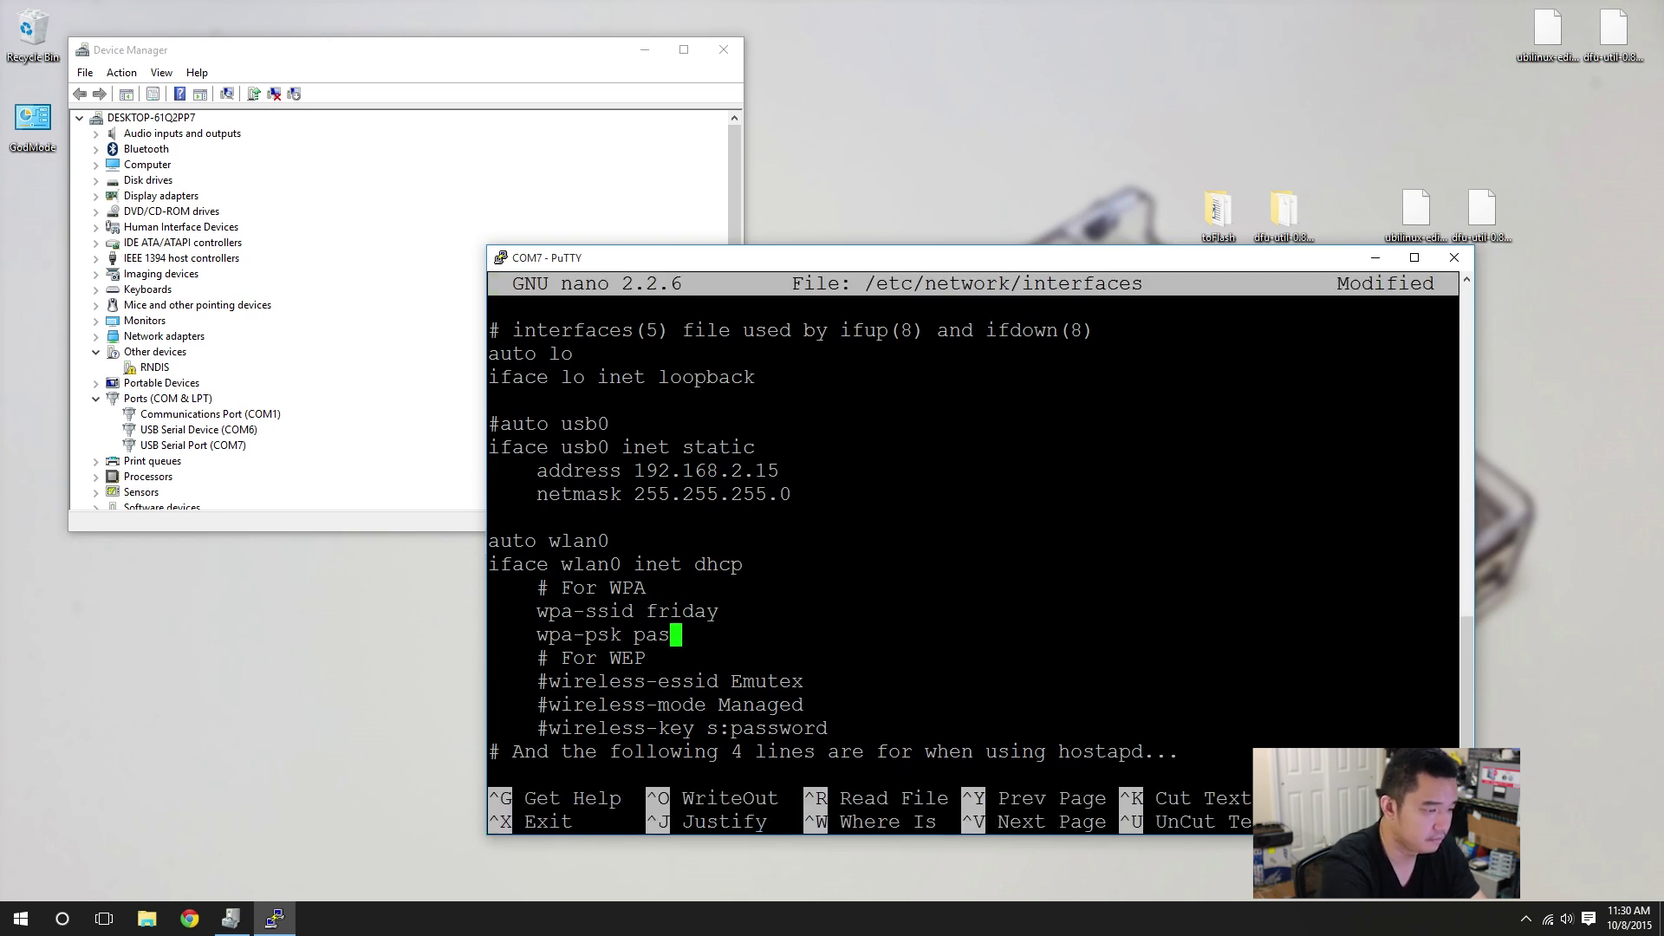
key(BackSpace)
key(BackSpace)
key(BackSpace)
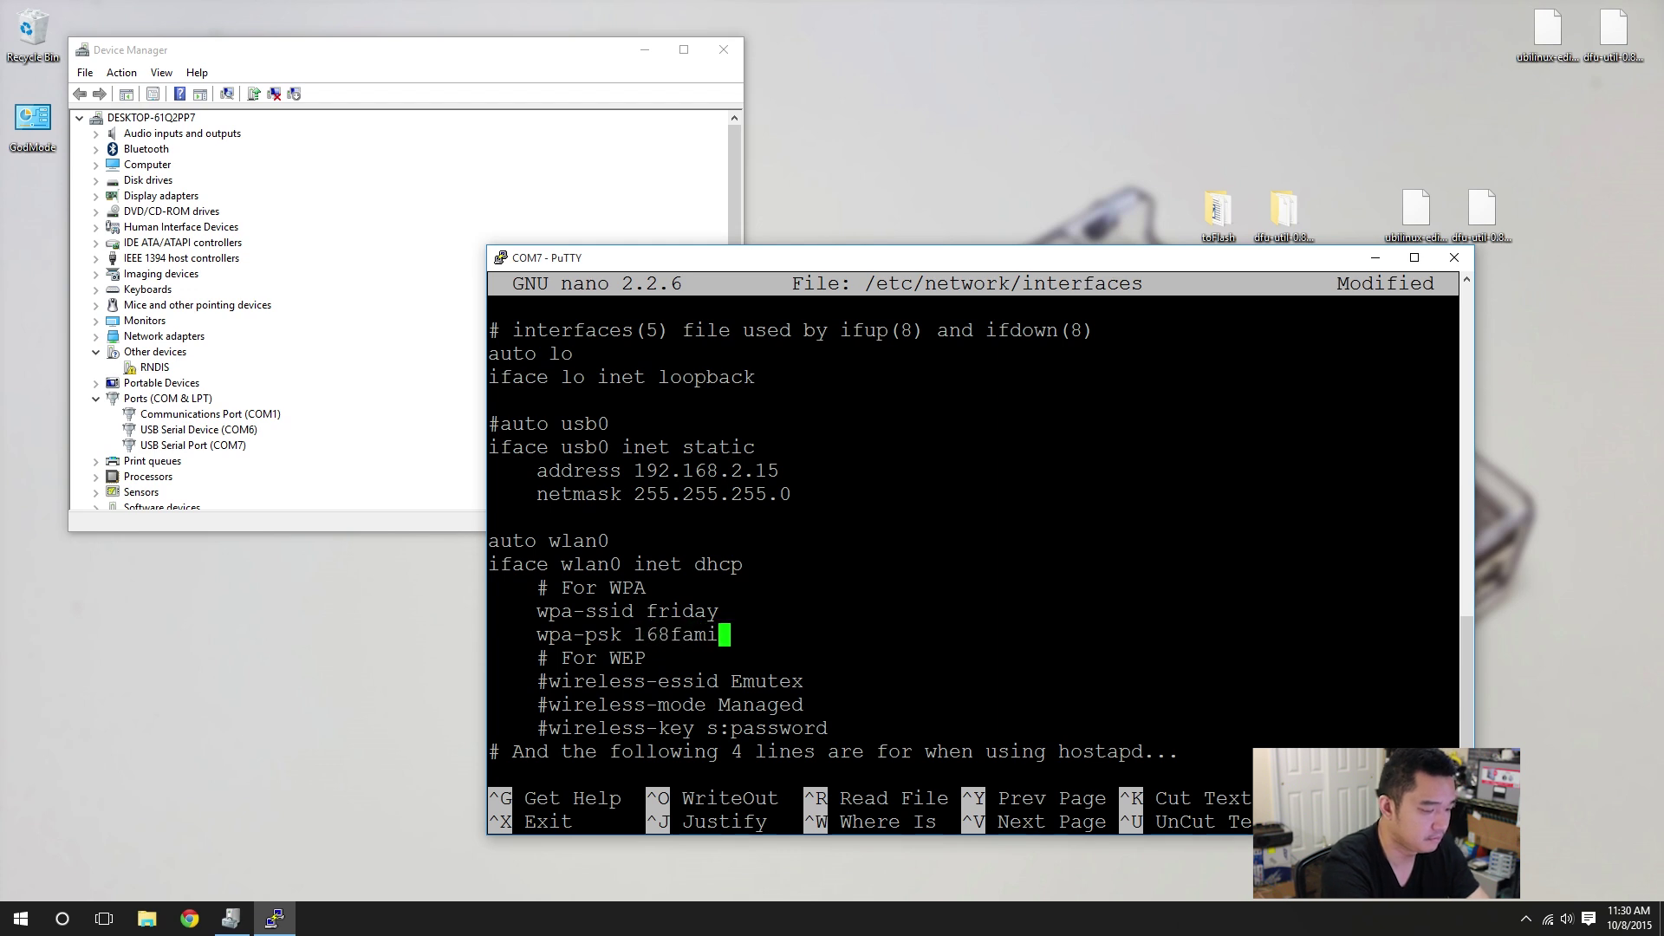
Save the interfaces file, exit nano, and clear the screen.
key(ctrl+o)
key(Return)
key(ctrl+x)
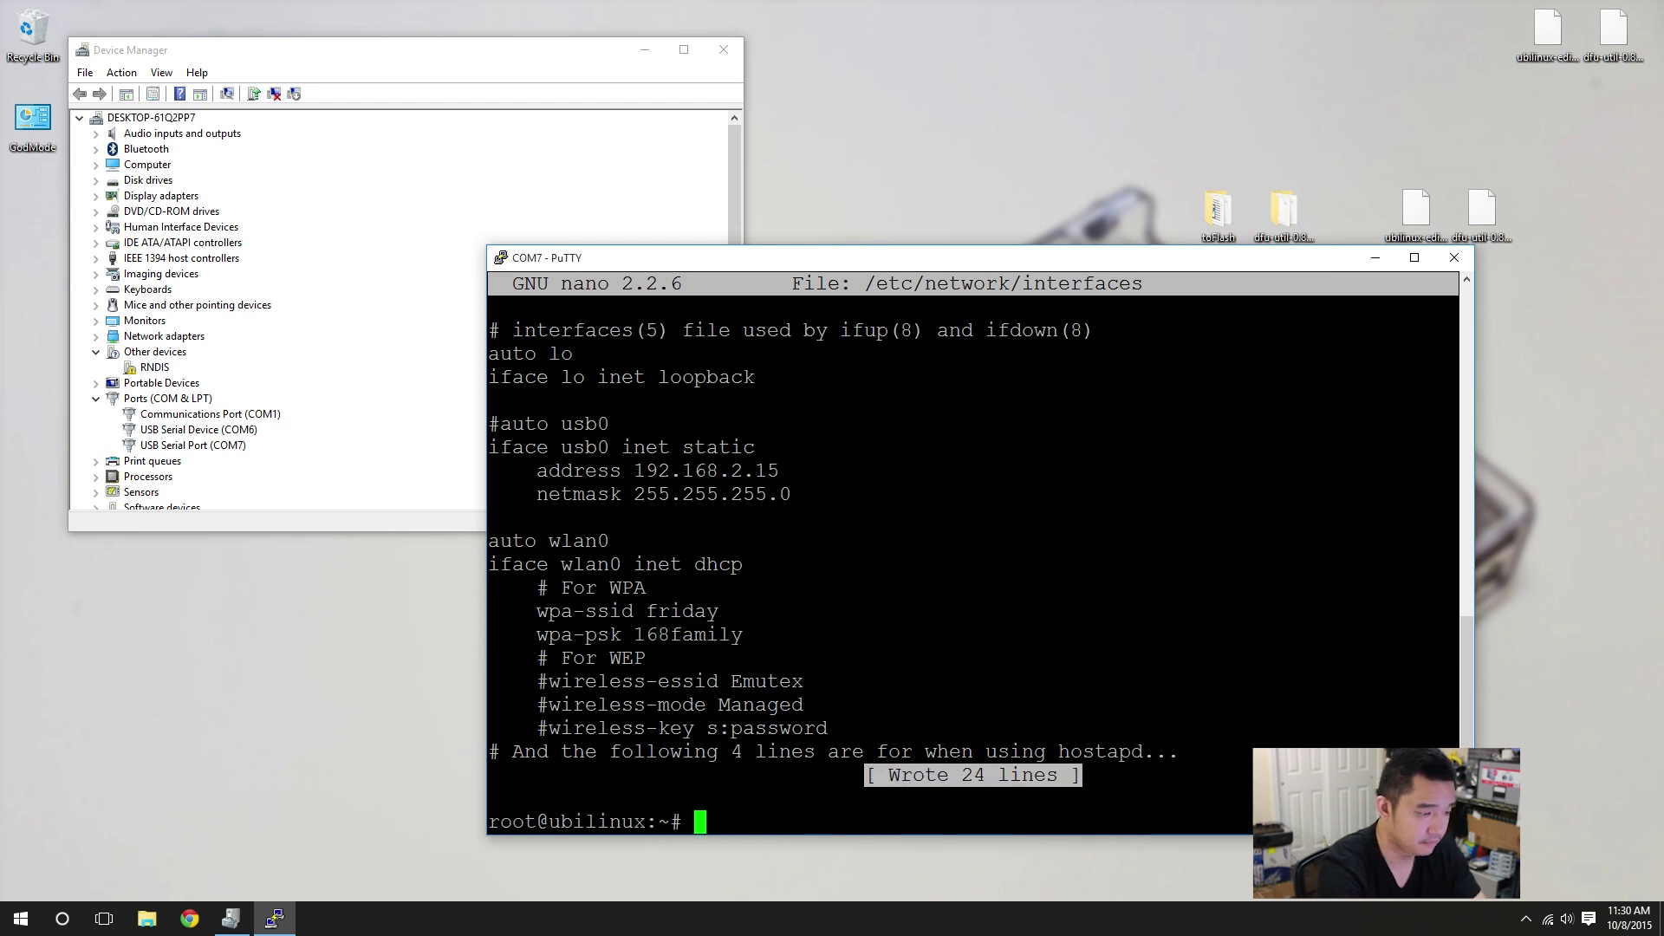
text(clear)
key(Return)
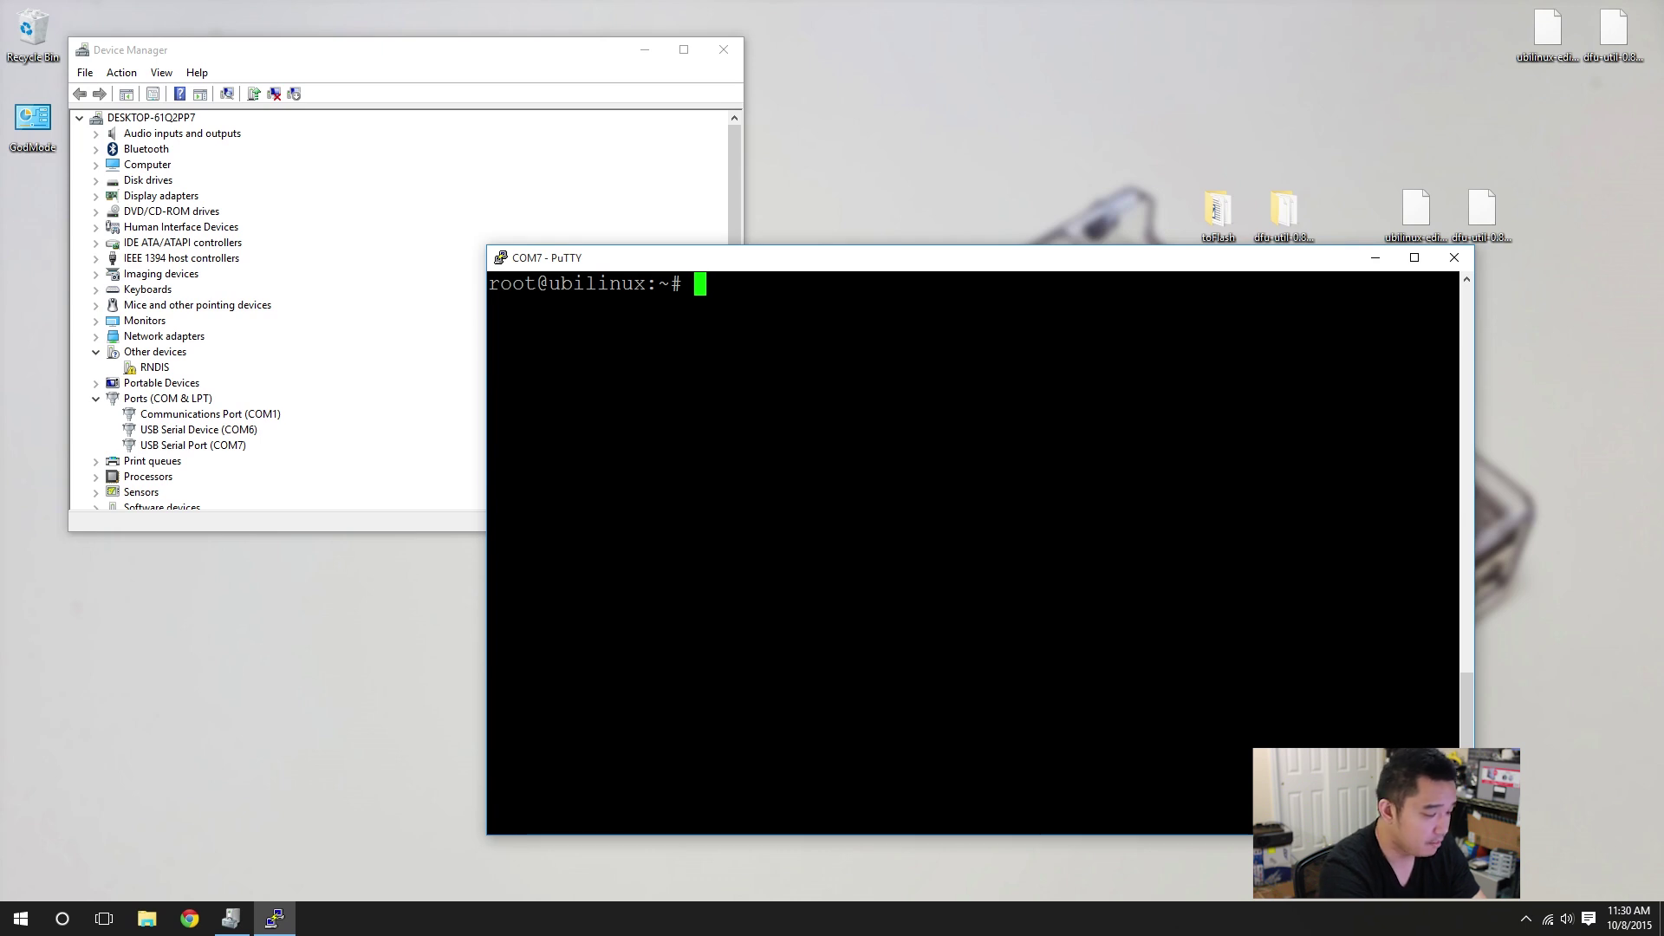
text(ifu)
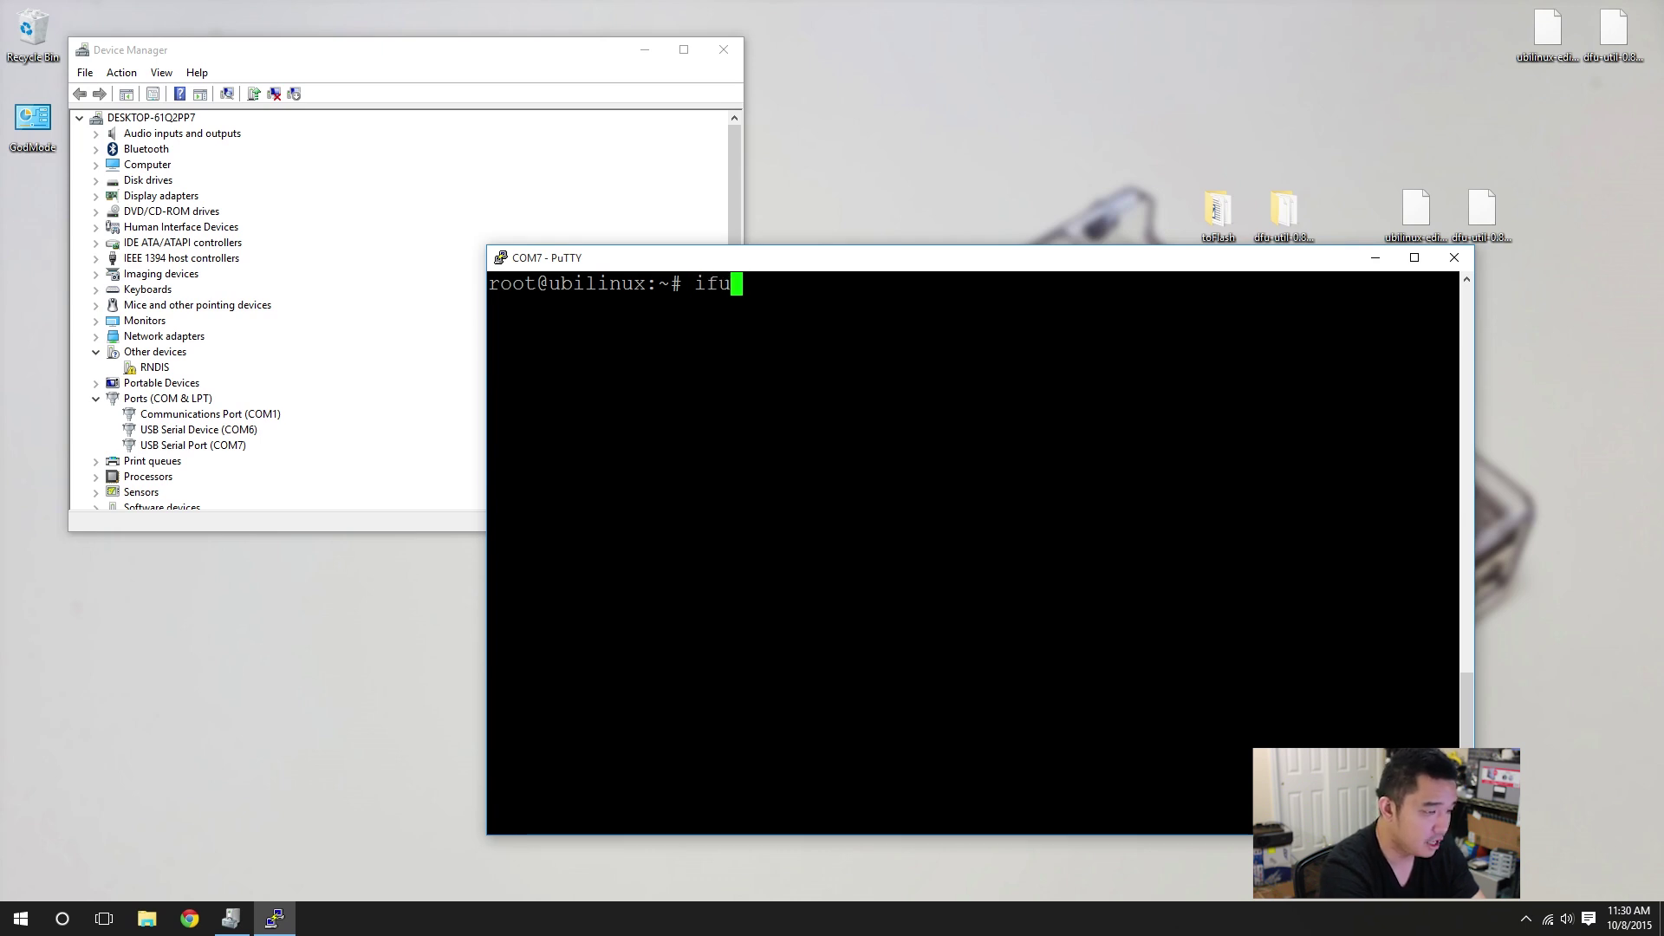
text(p wlan0)
Bring up wlan0 with ifup so it gets 192.168.1.136 by DHCP.
key(Return)
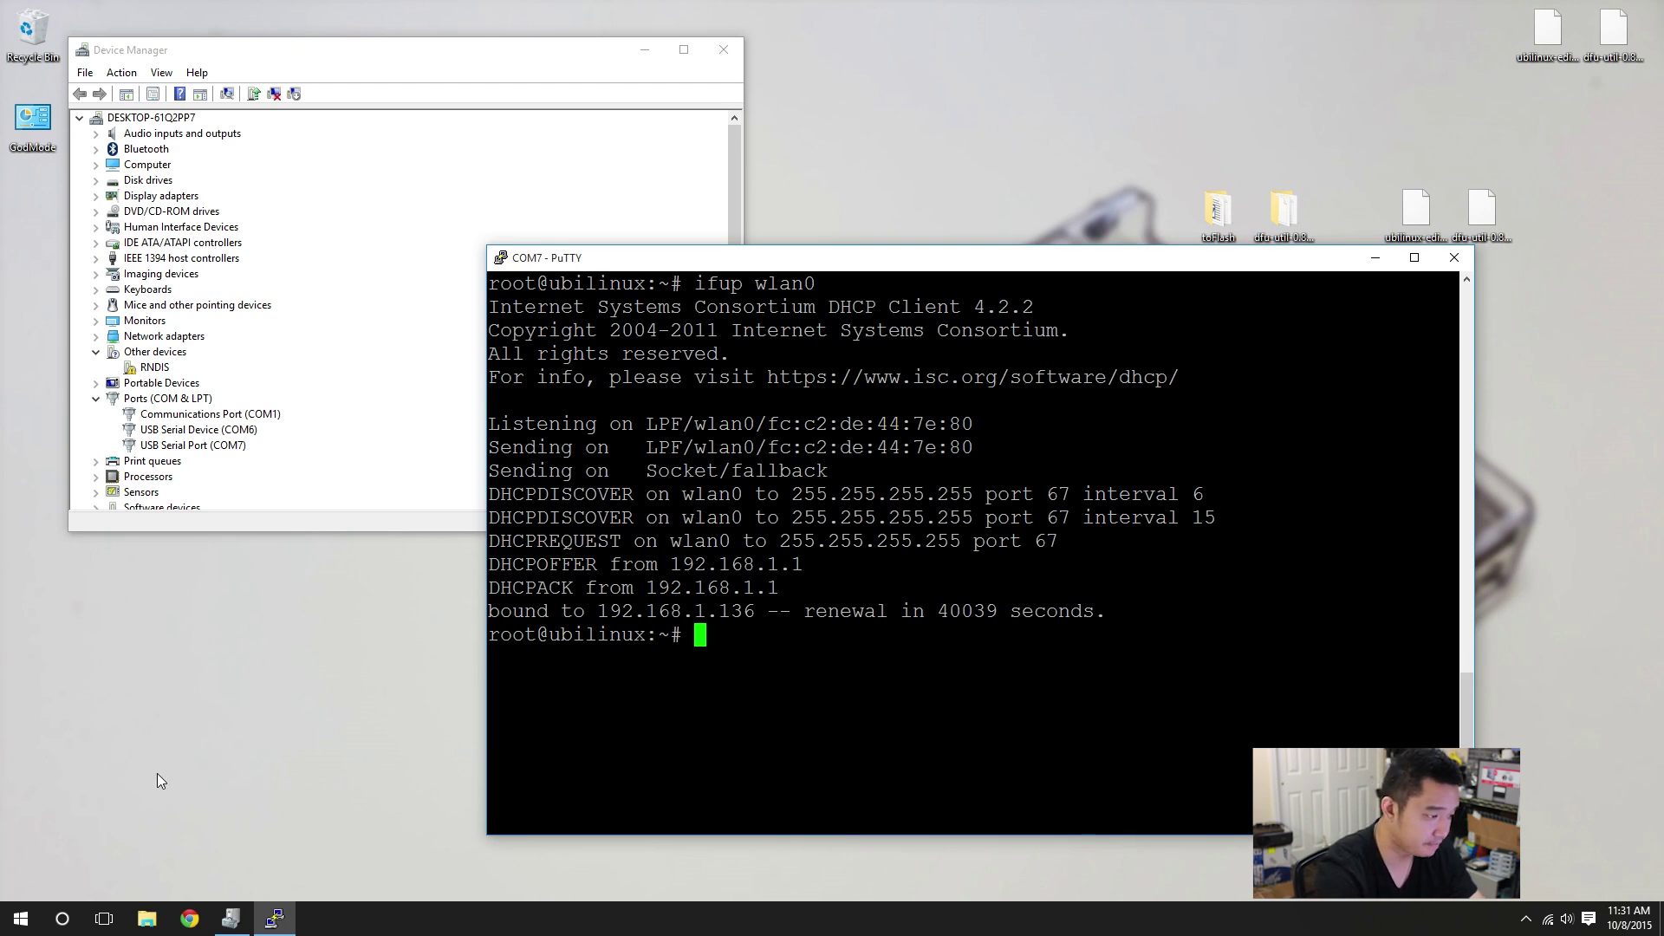
click(19, 918)
Connect over SSH to 192.168.1.136, accept the host key, and log in as root.
click(63, 541)
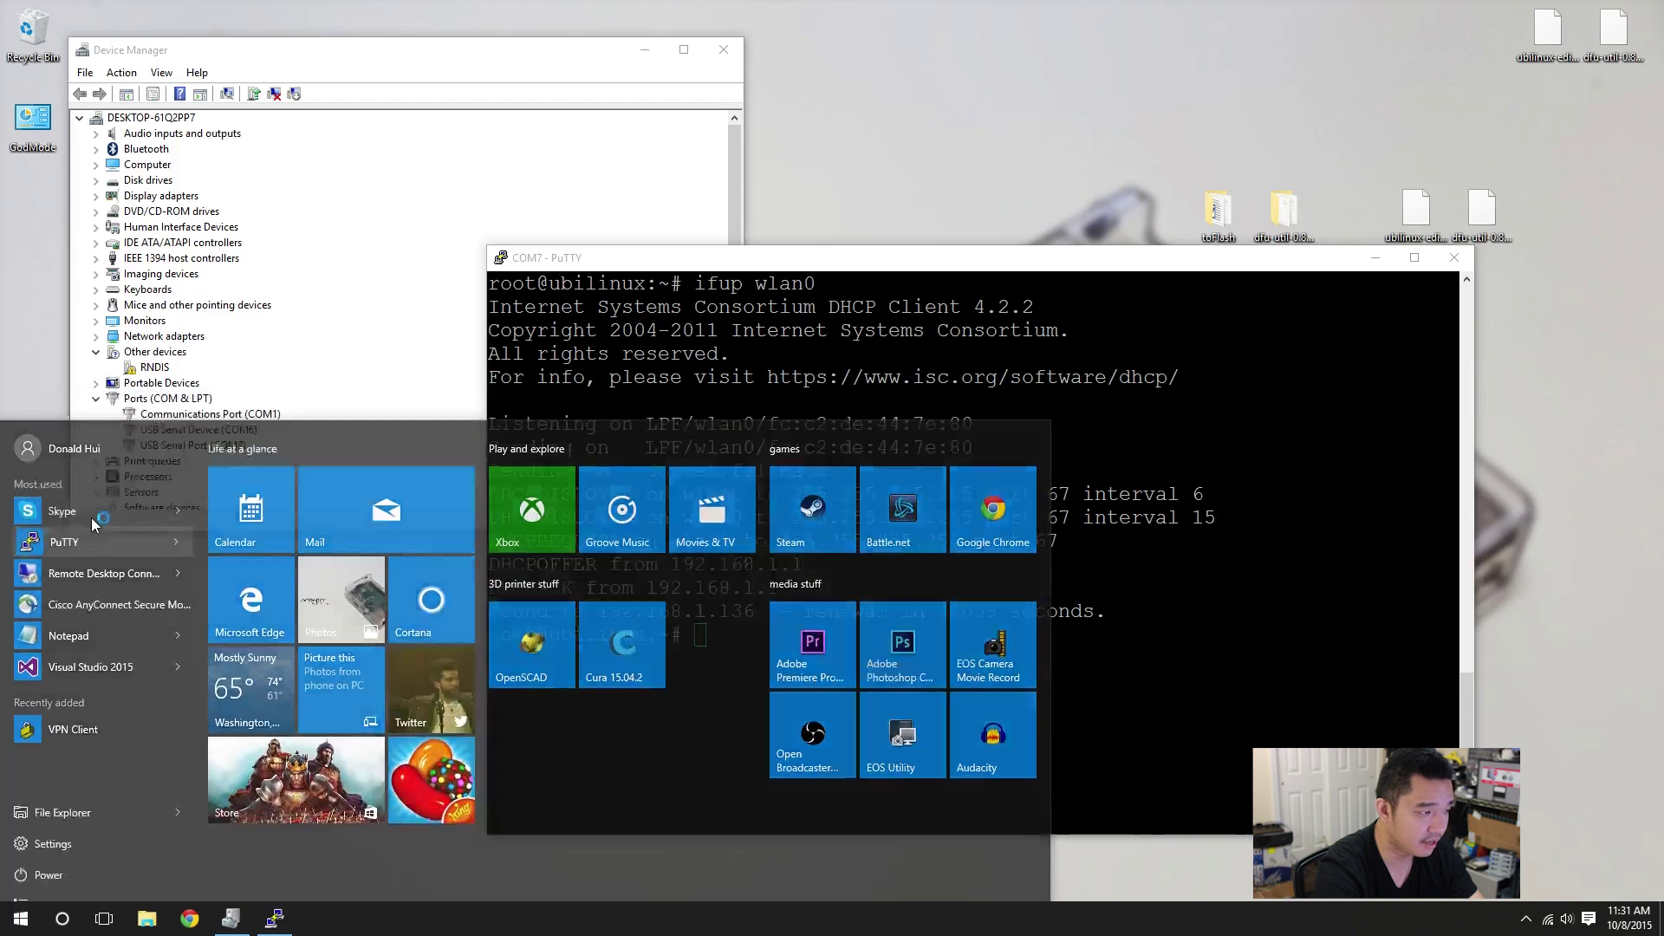
text(1)
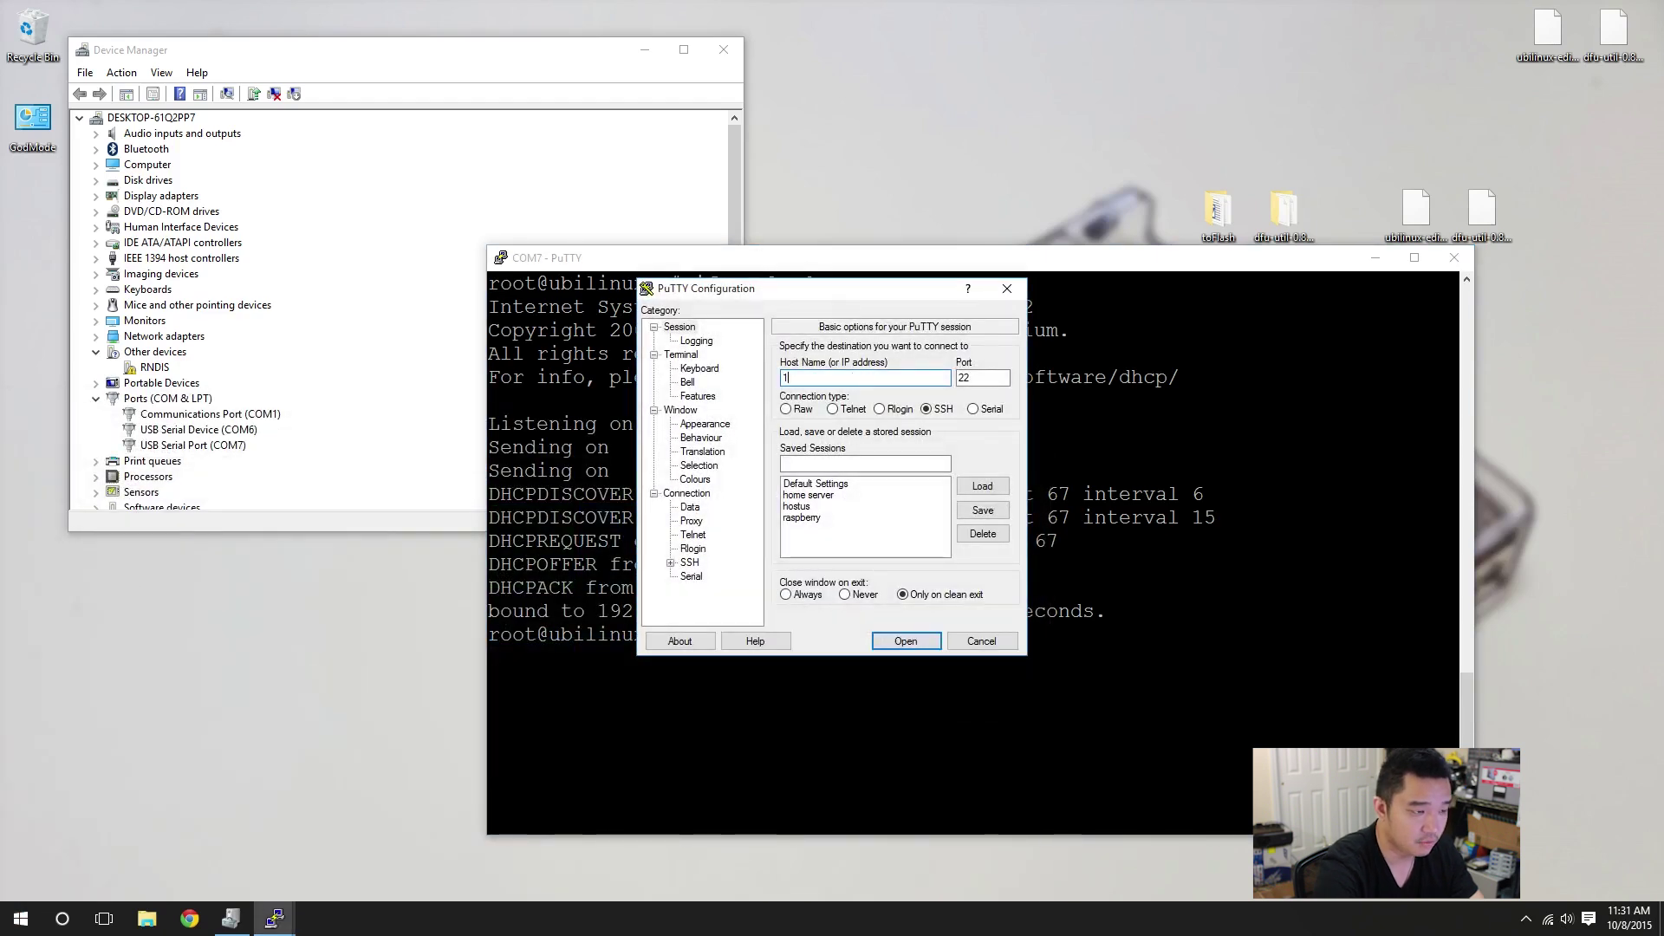
text(168.1.1)
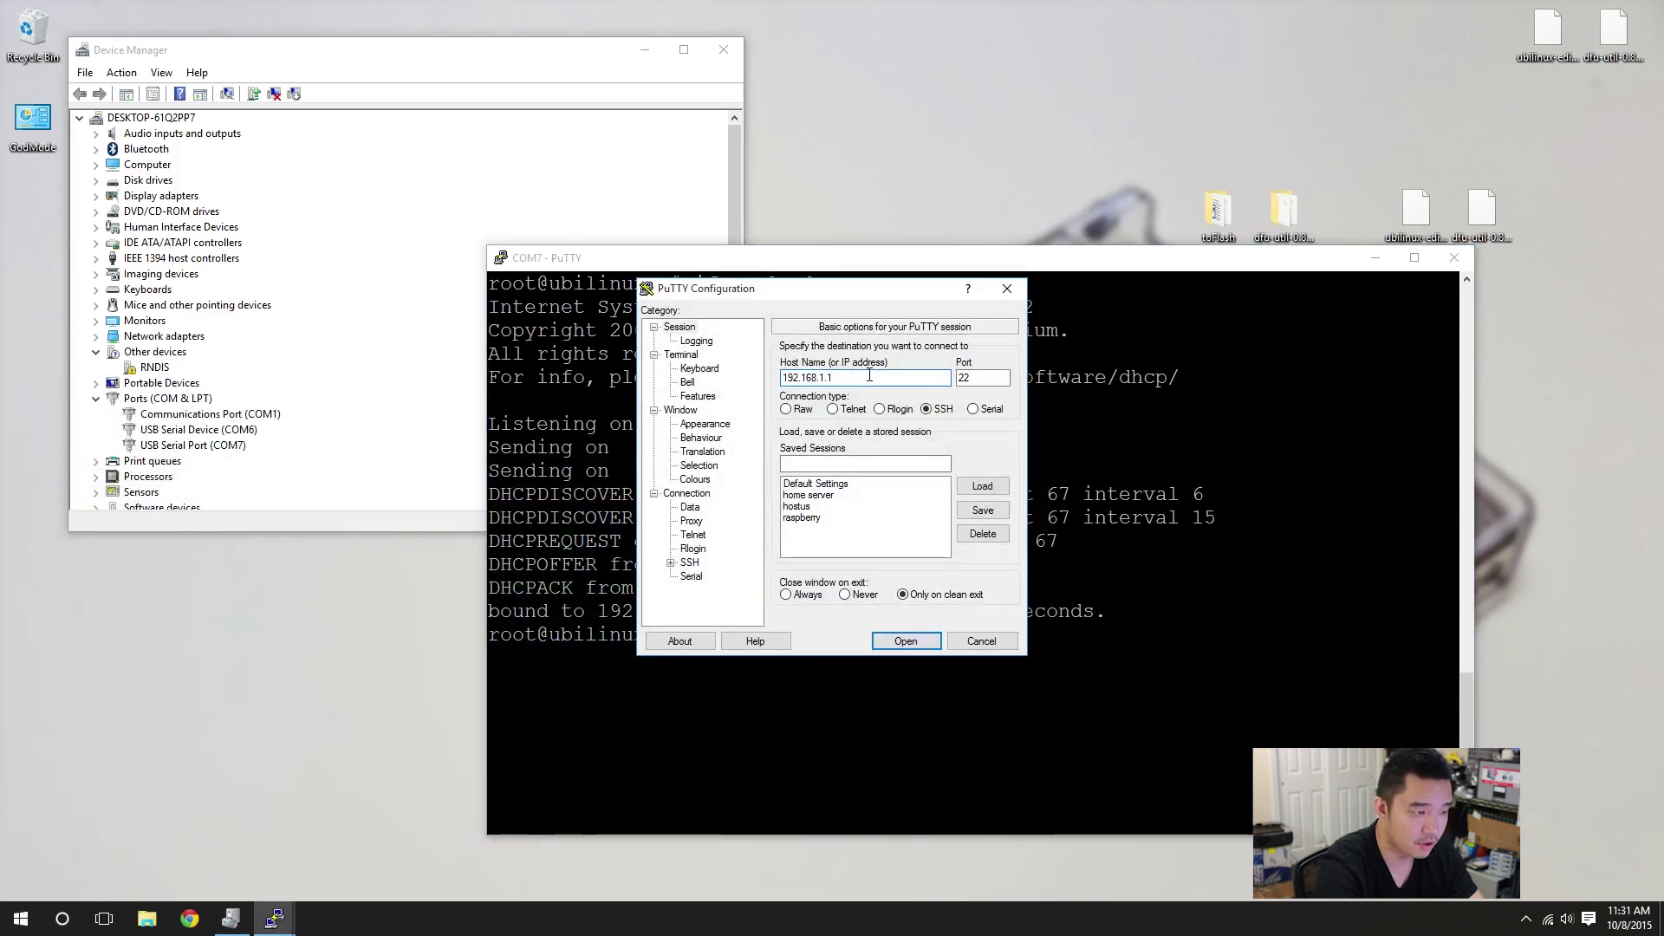
text(6)
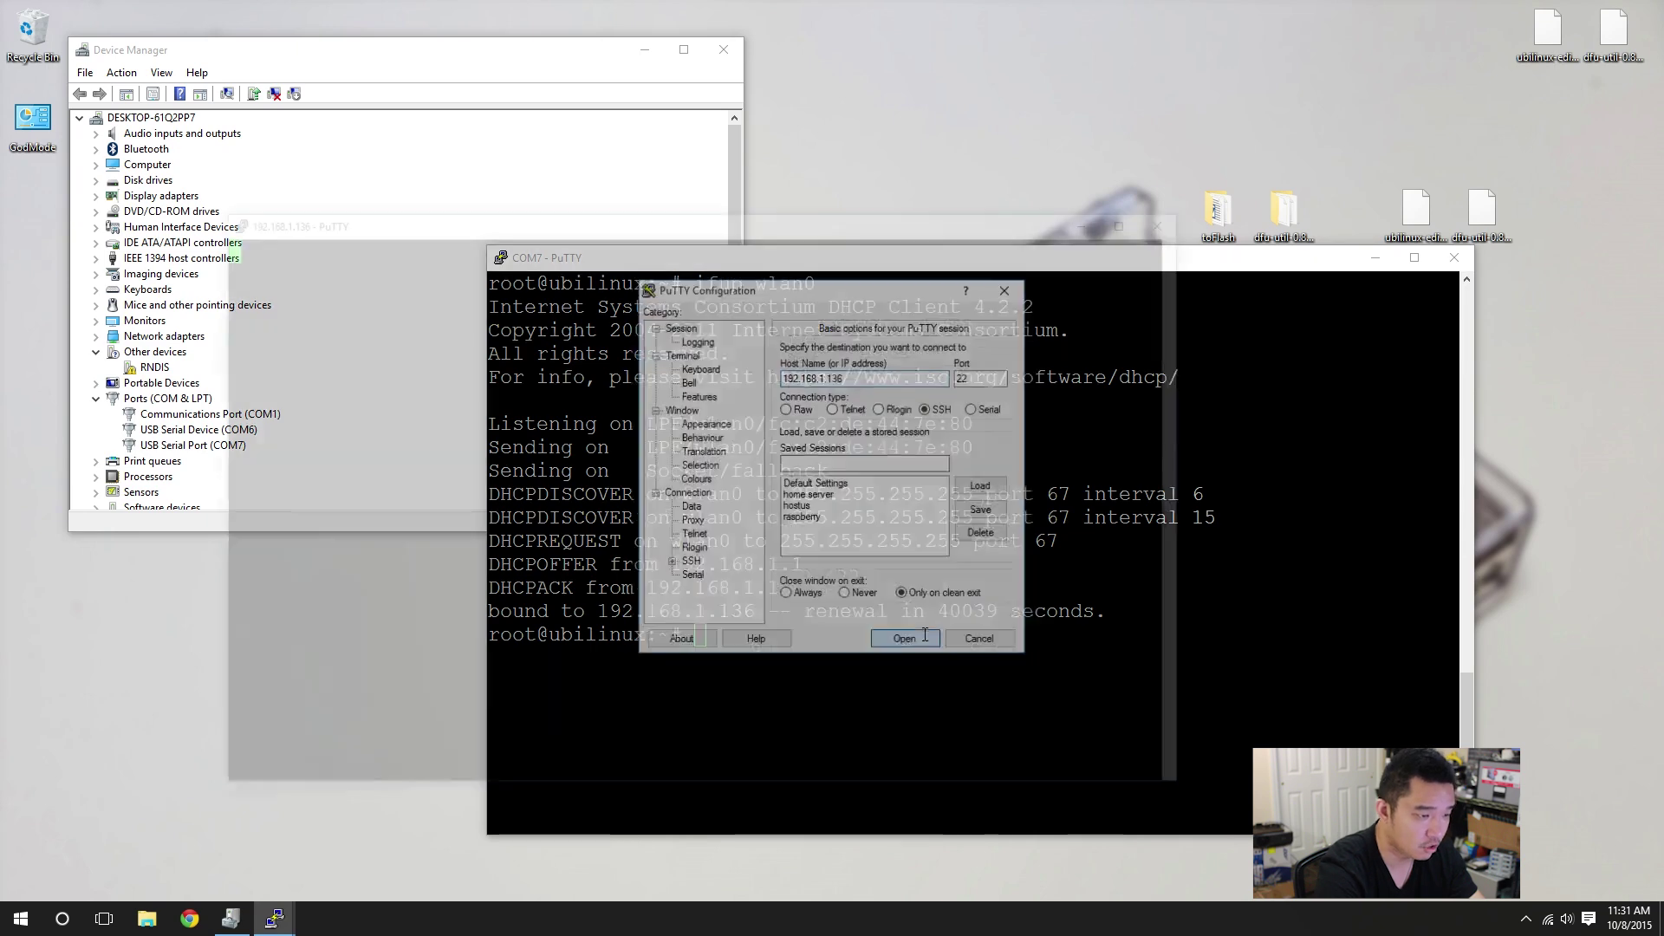
click(906, 637)
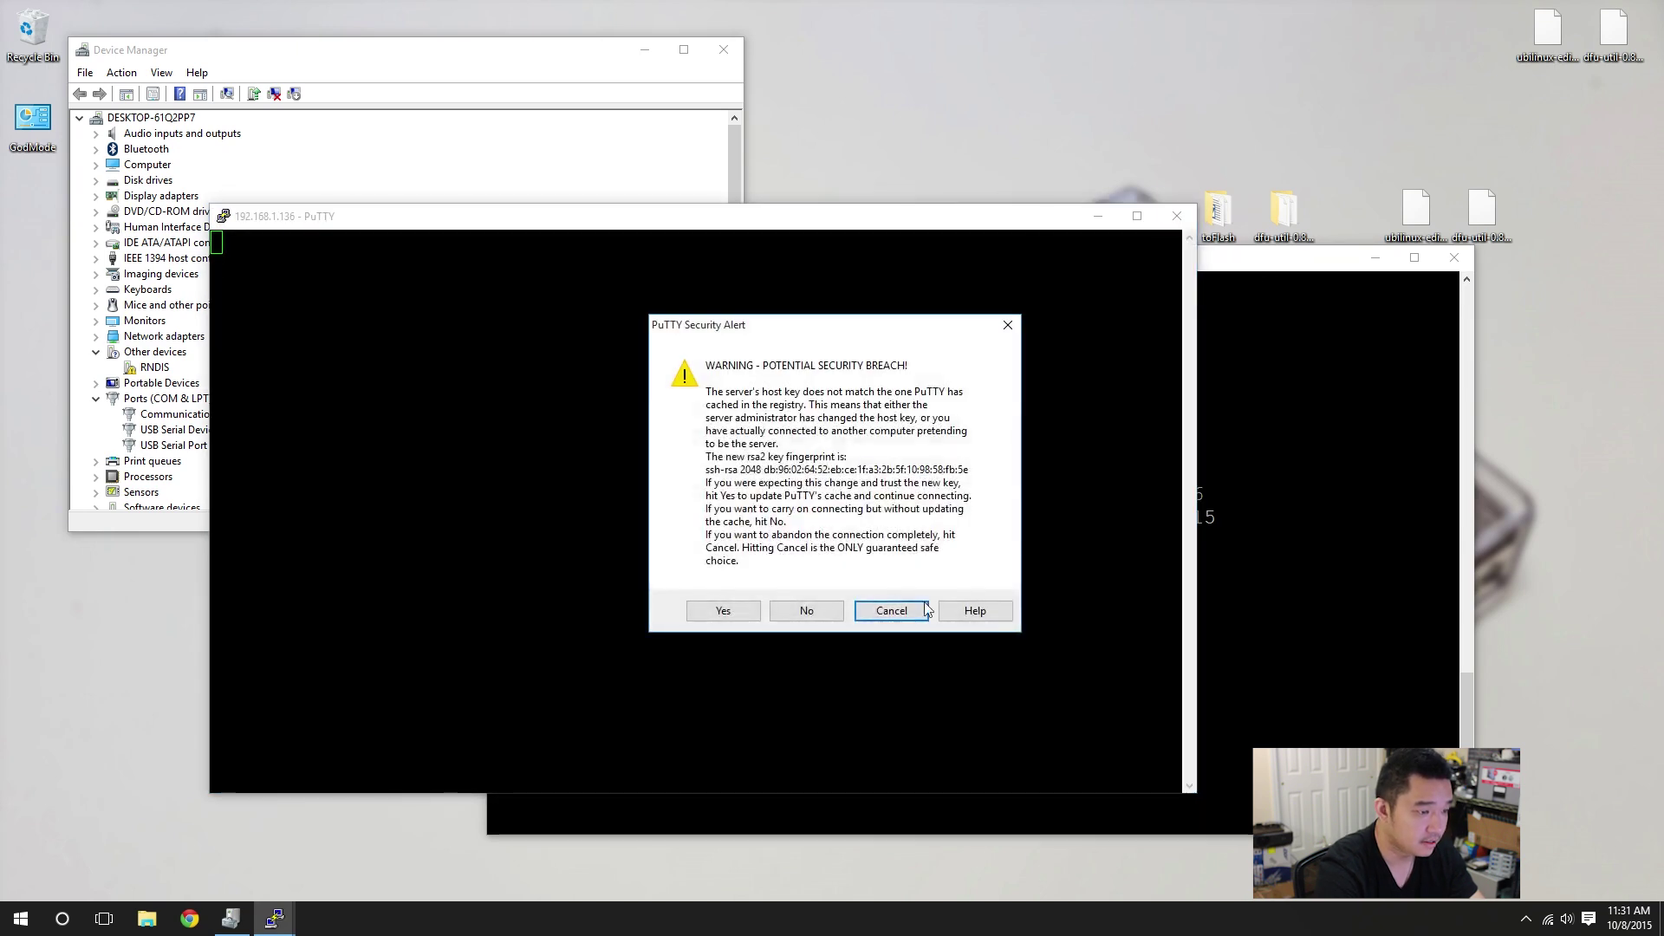
click(723, 611)
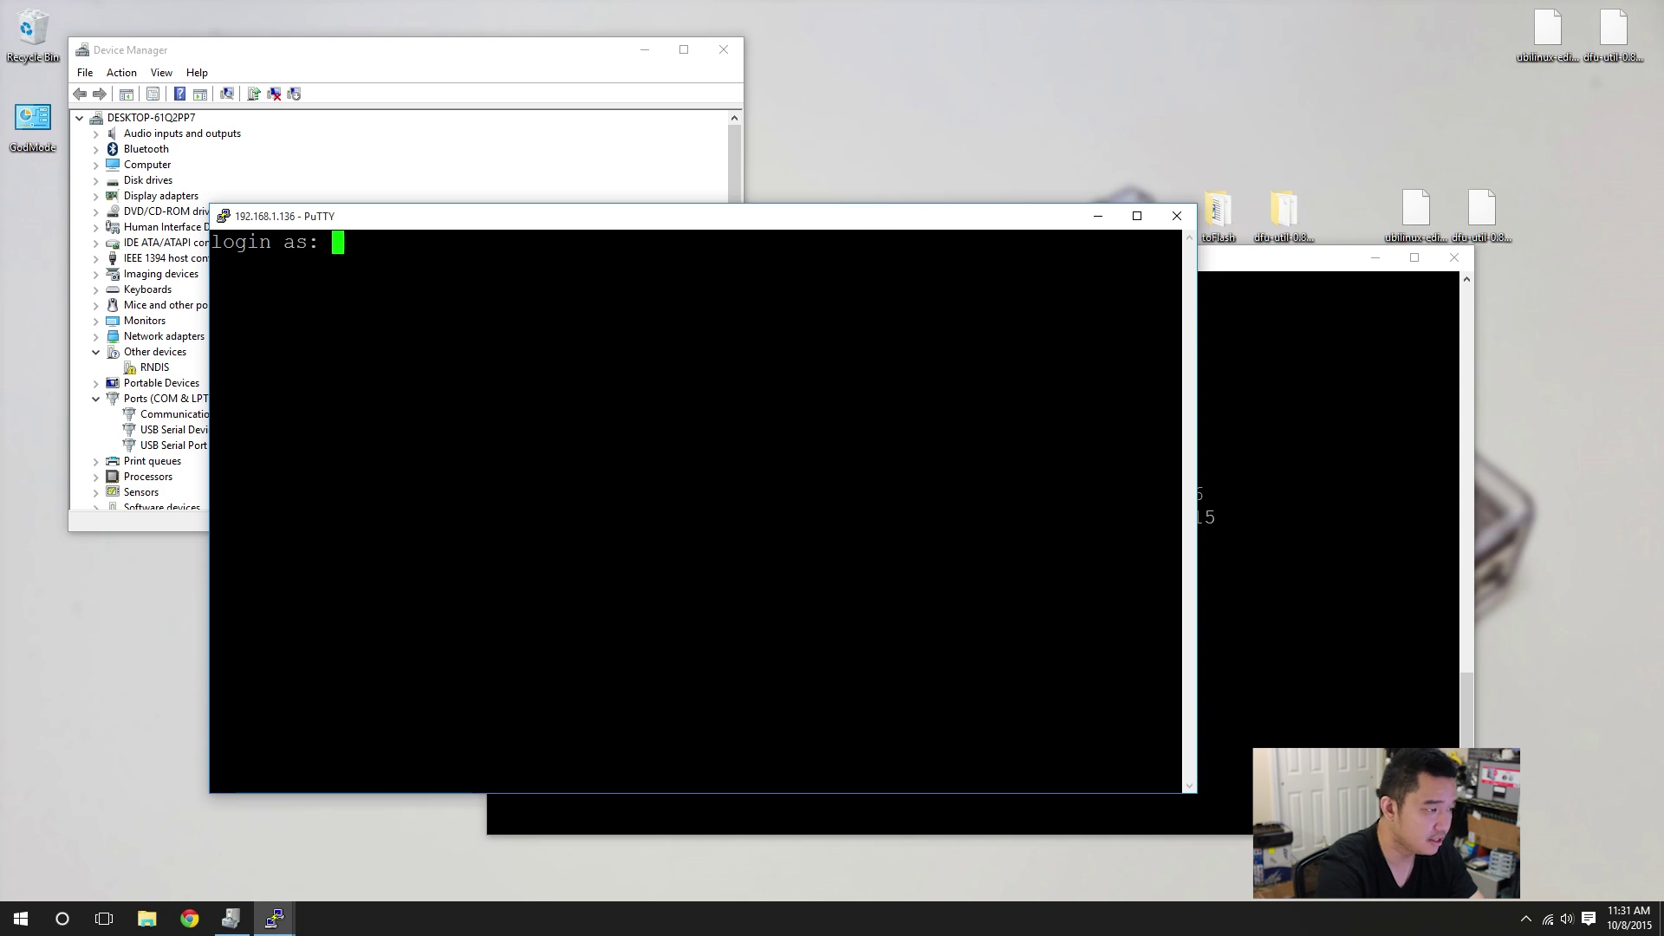
text(root)
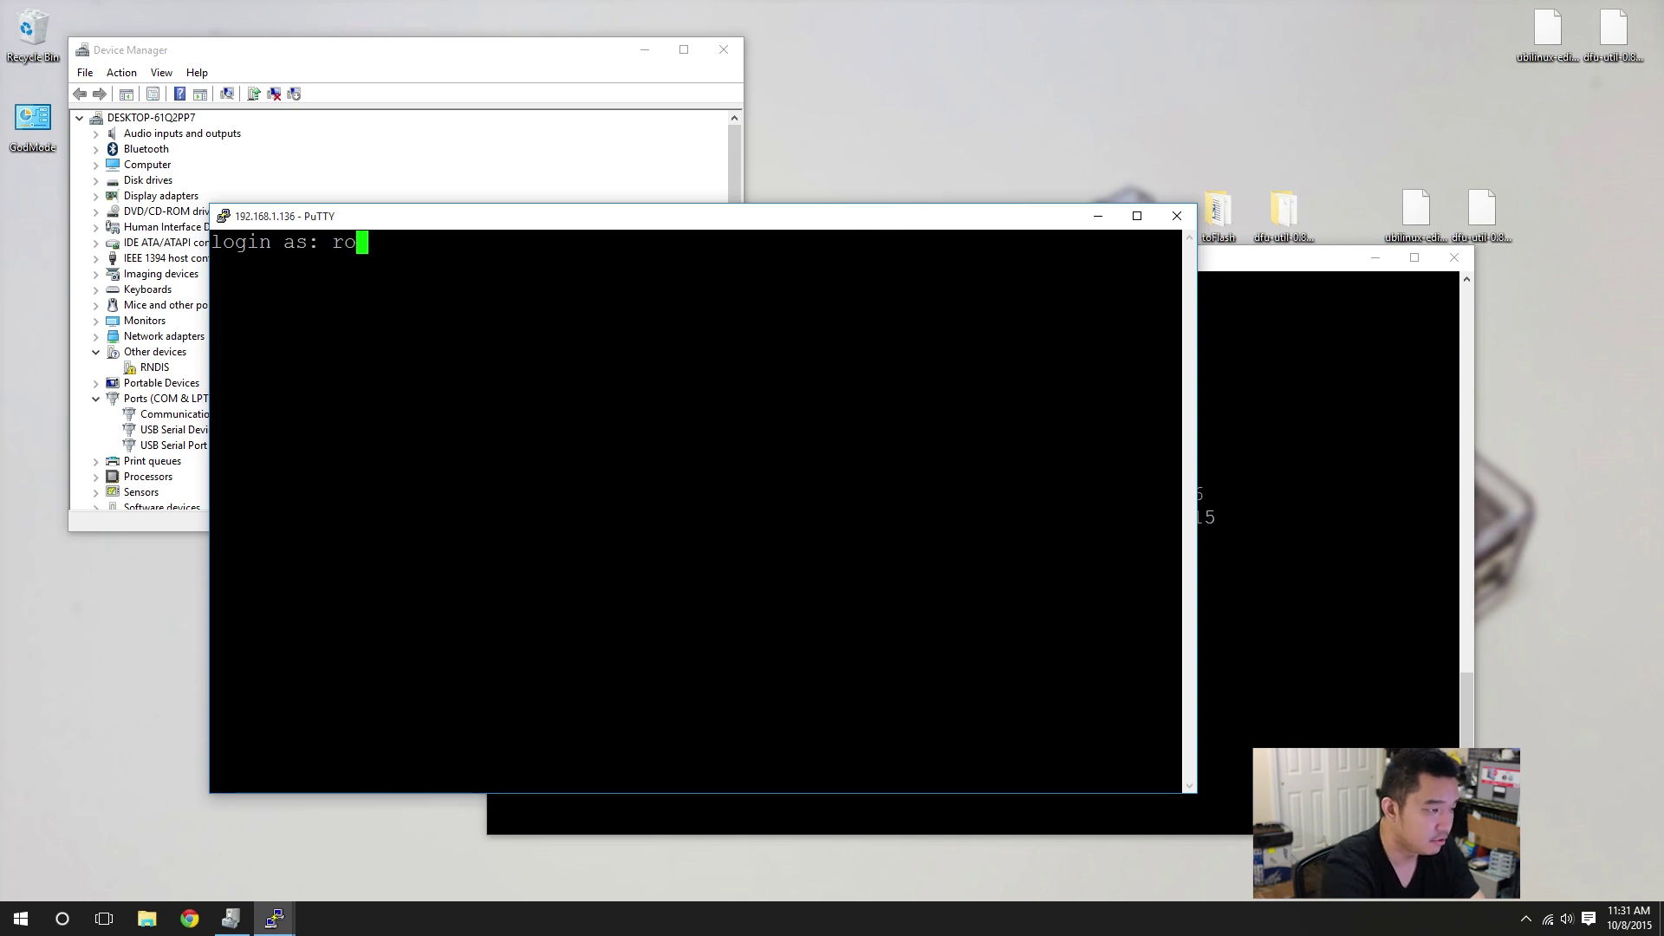
key(Return)
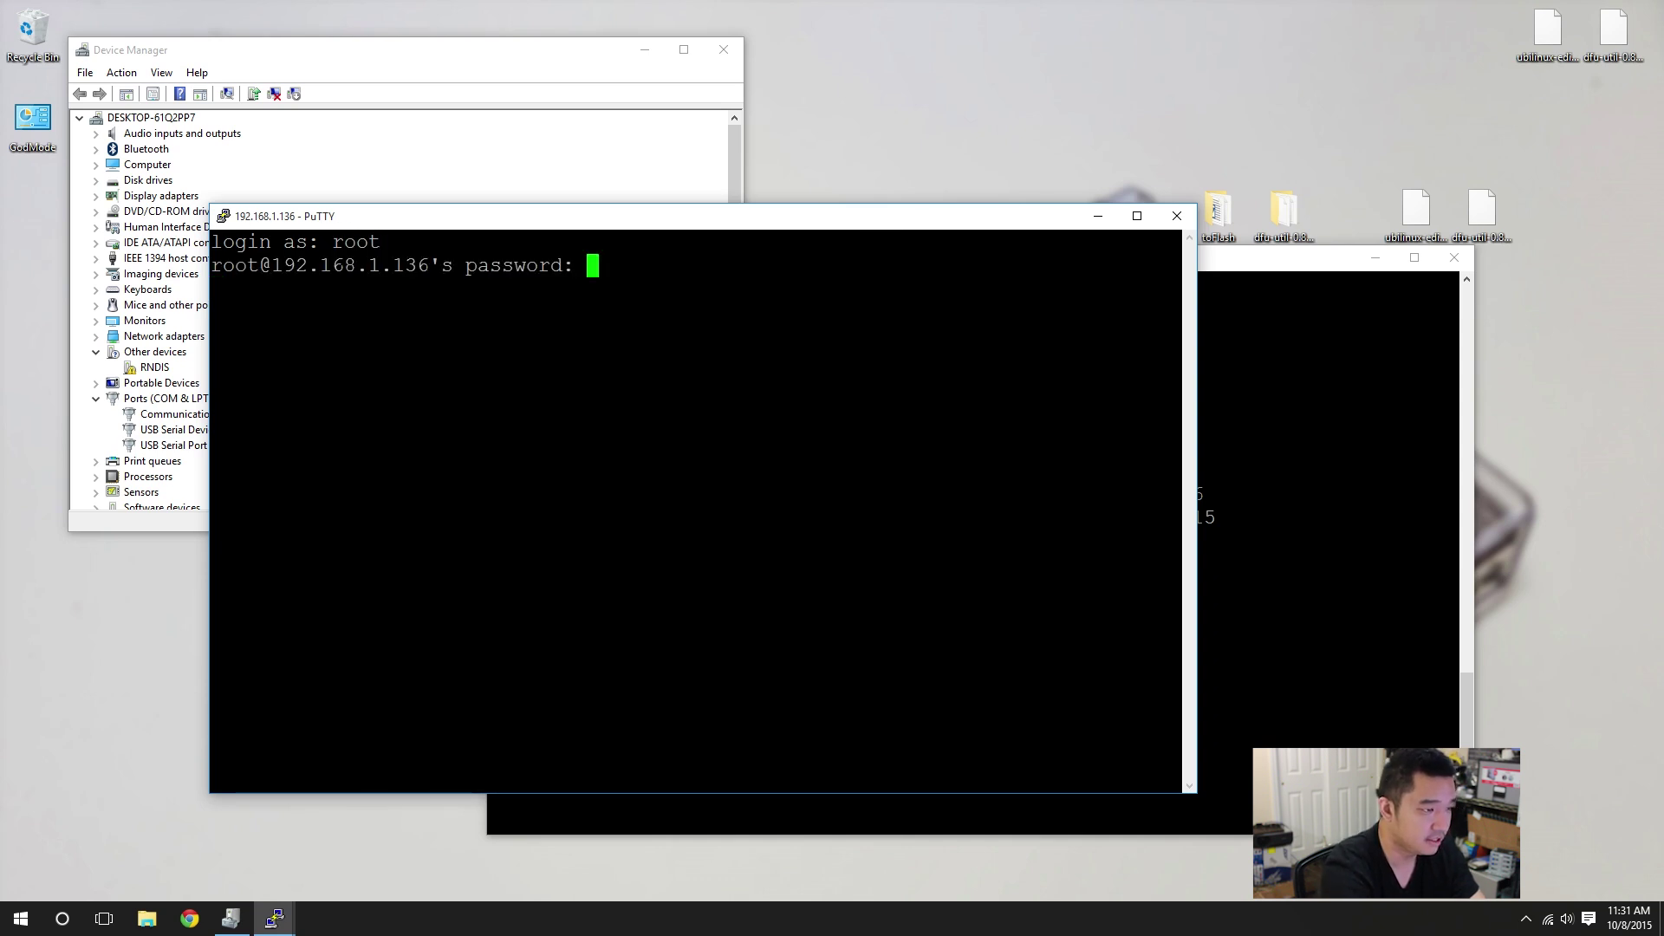
key(Return)
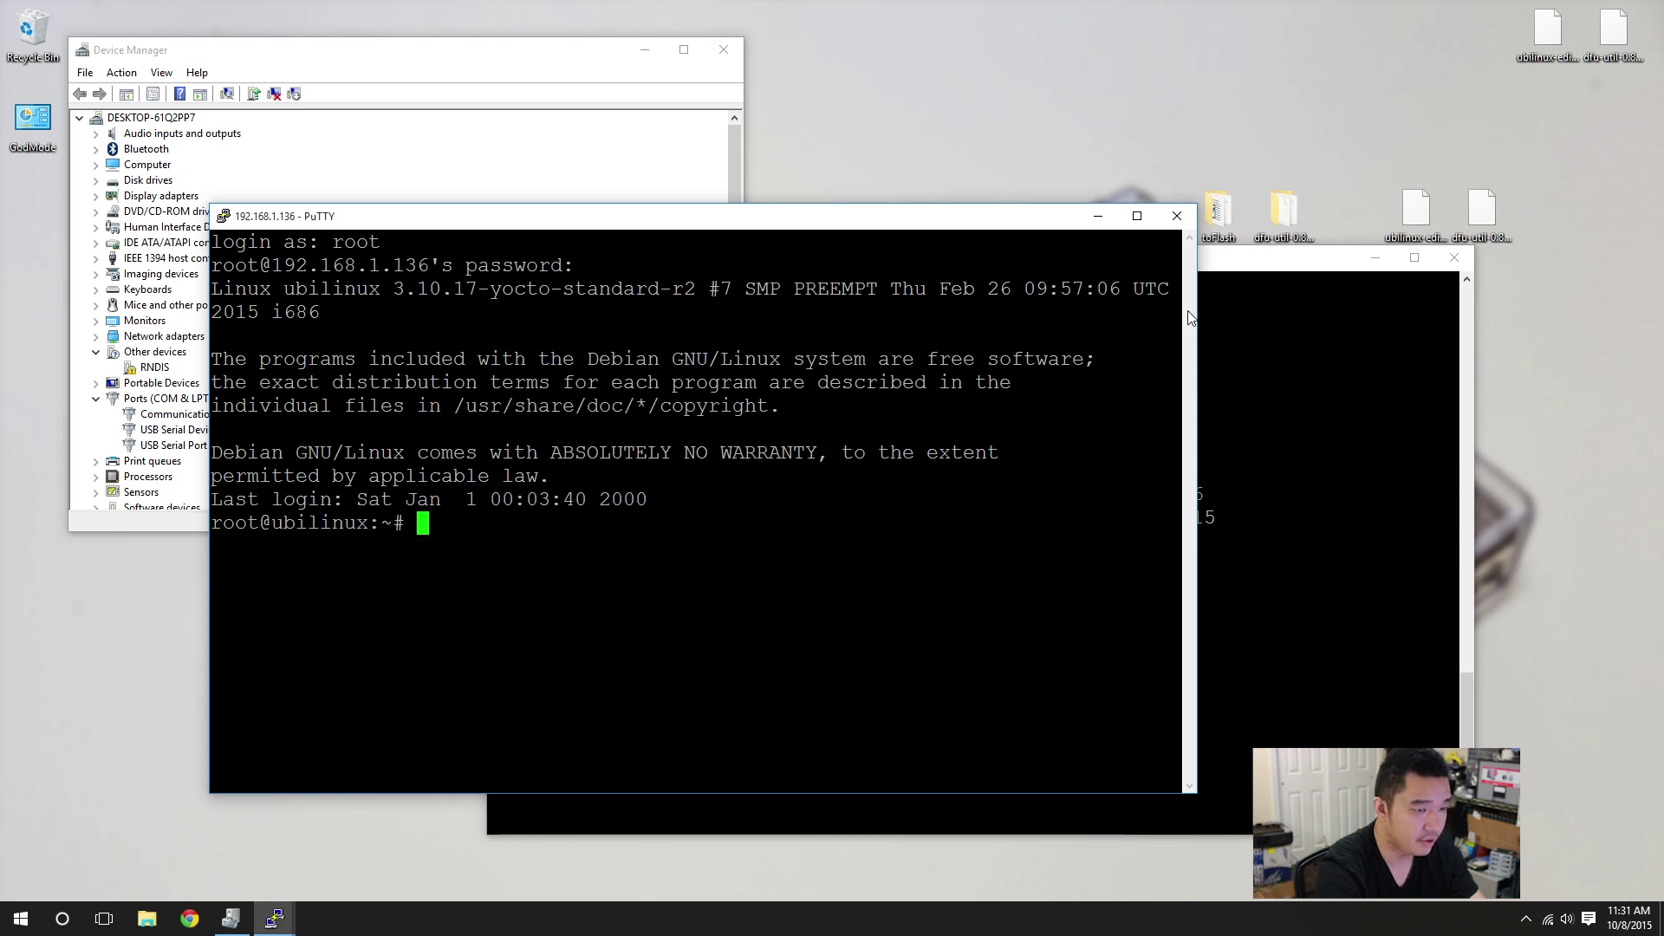
drag(966, 232, 1065, 149)
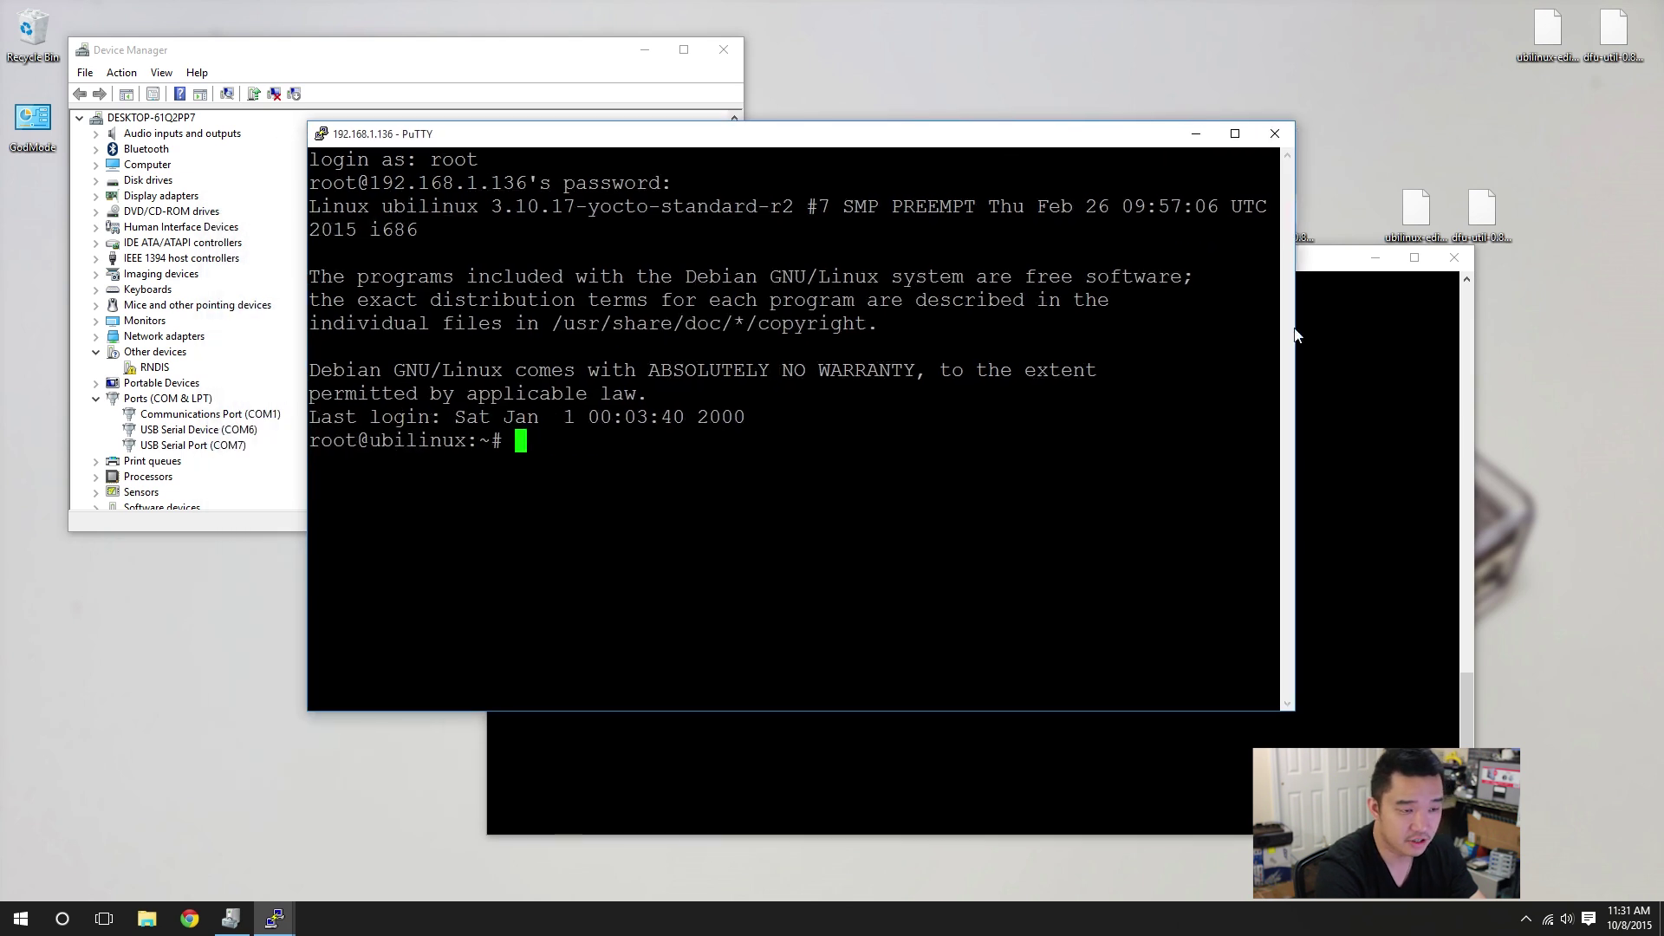
click(1320, 271)
Close the serial console session and return to the SSH window.
click(1454, 257)
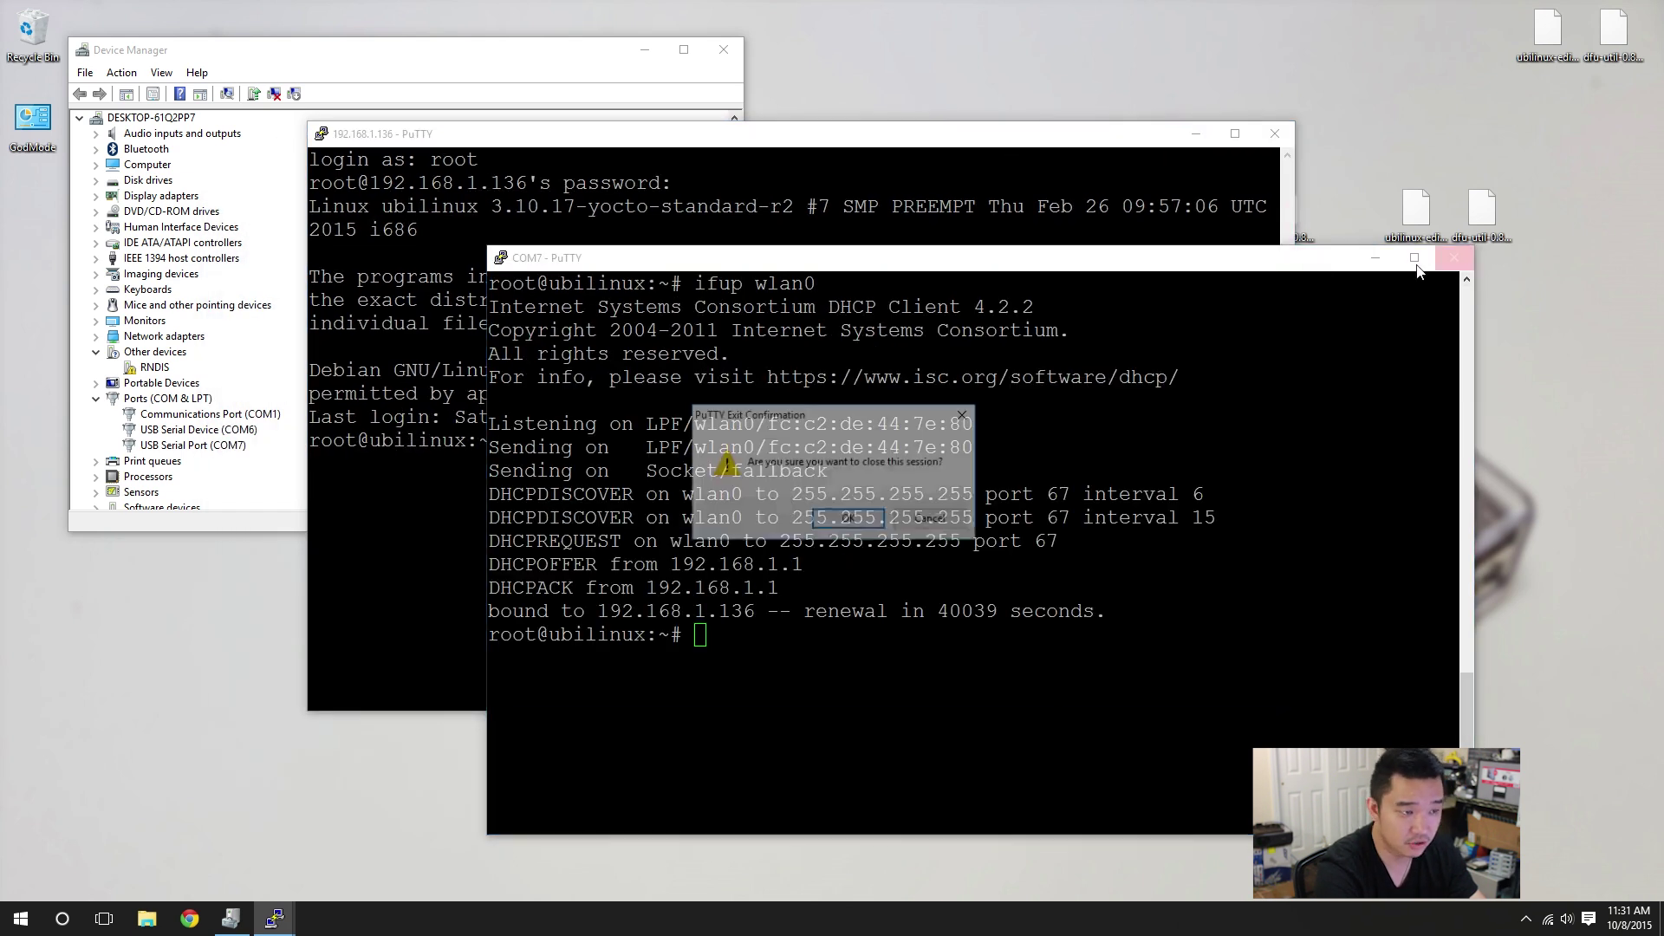
click(849, 521)
drag(806, 134, 879, 229)
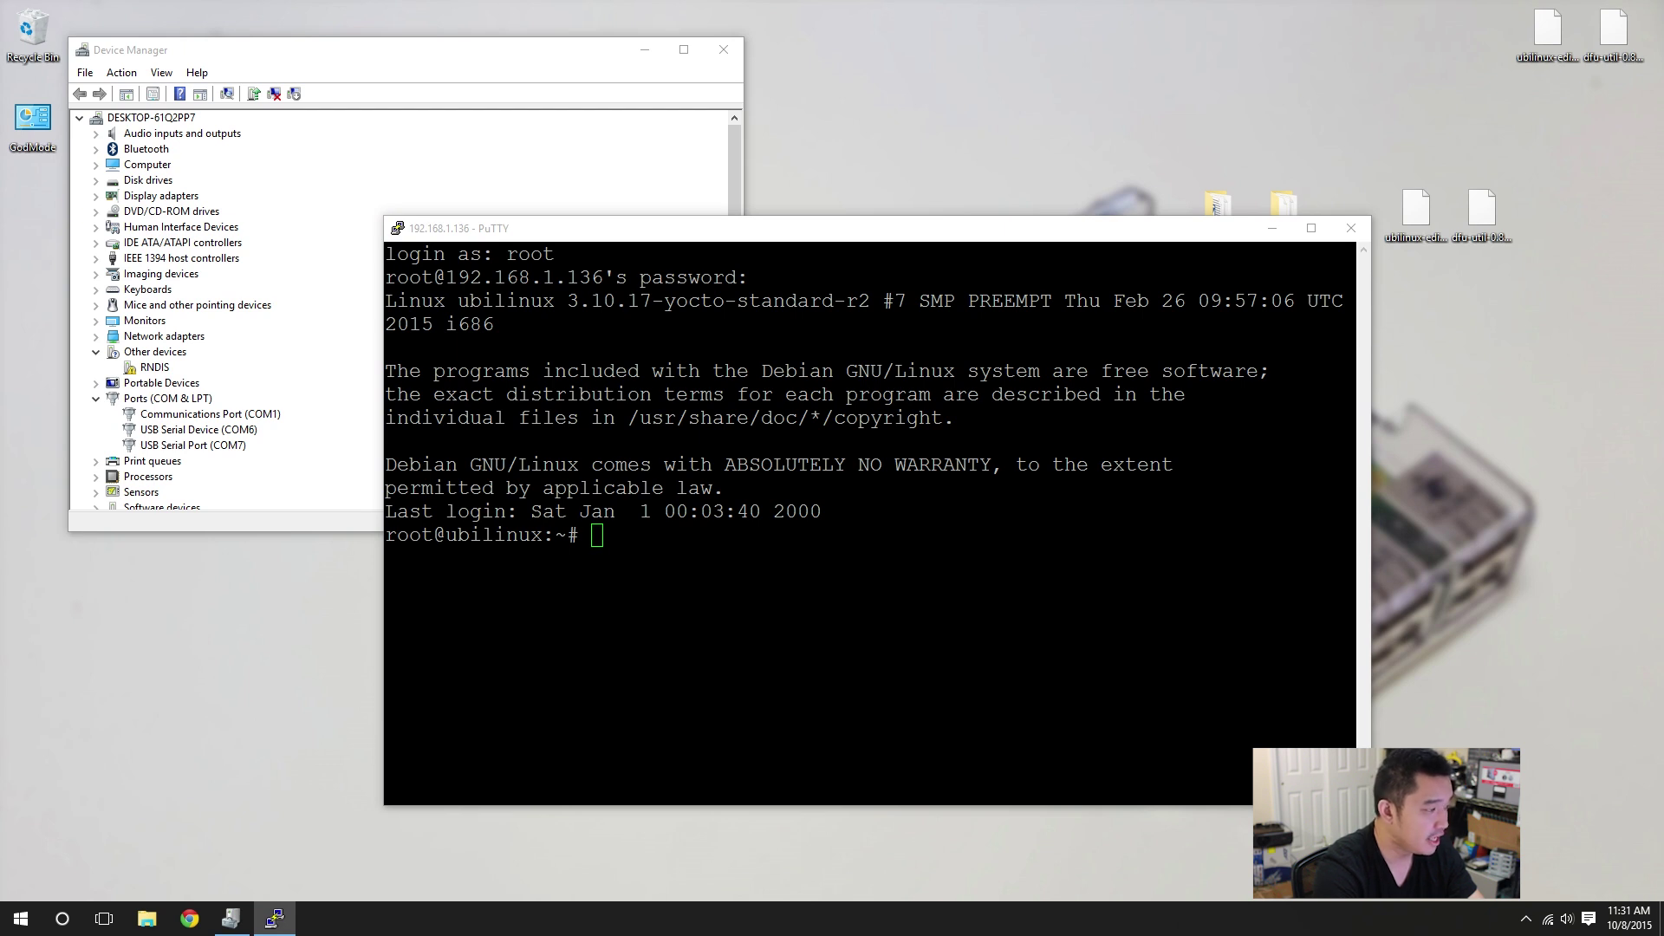
key(alt+Tab)
text(add)
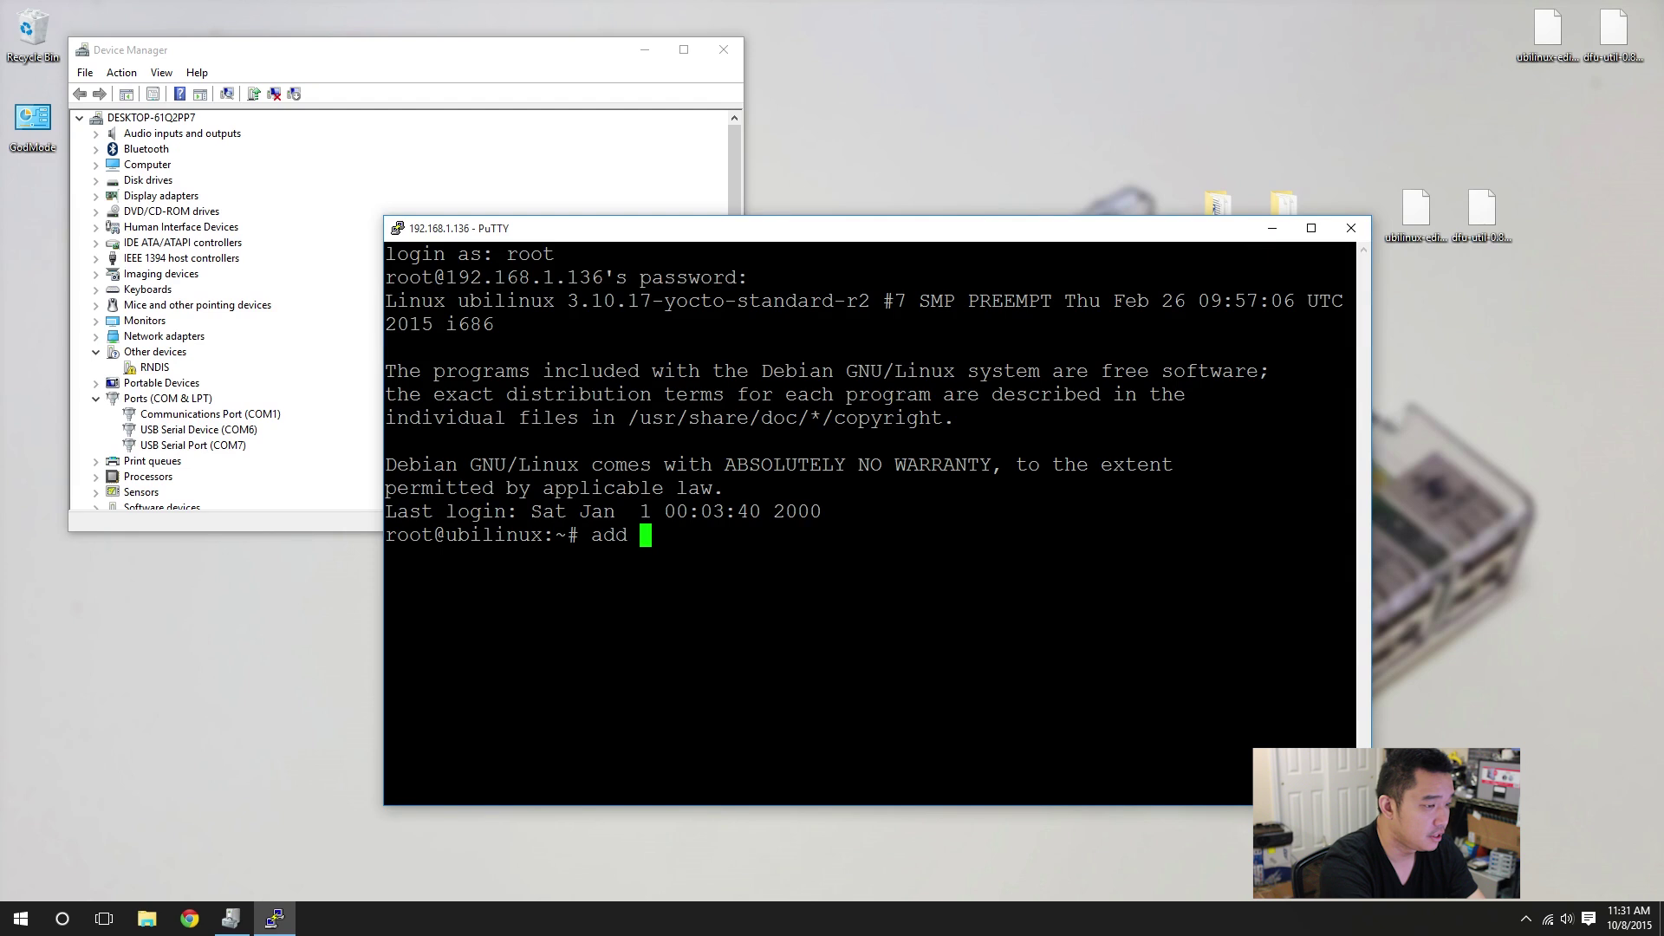
Create user don in the users group with a password and blank profile details.
key(BackSpace)
text(user --)
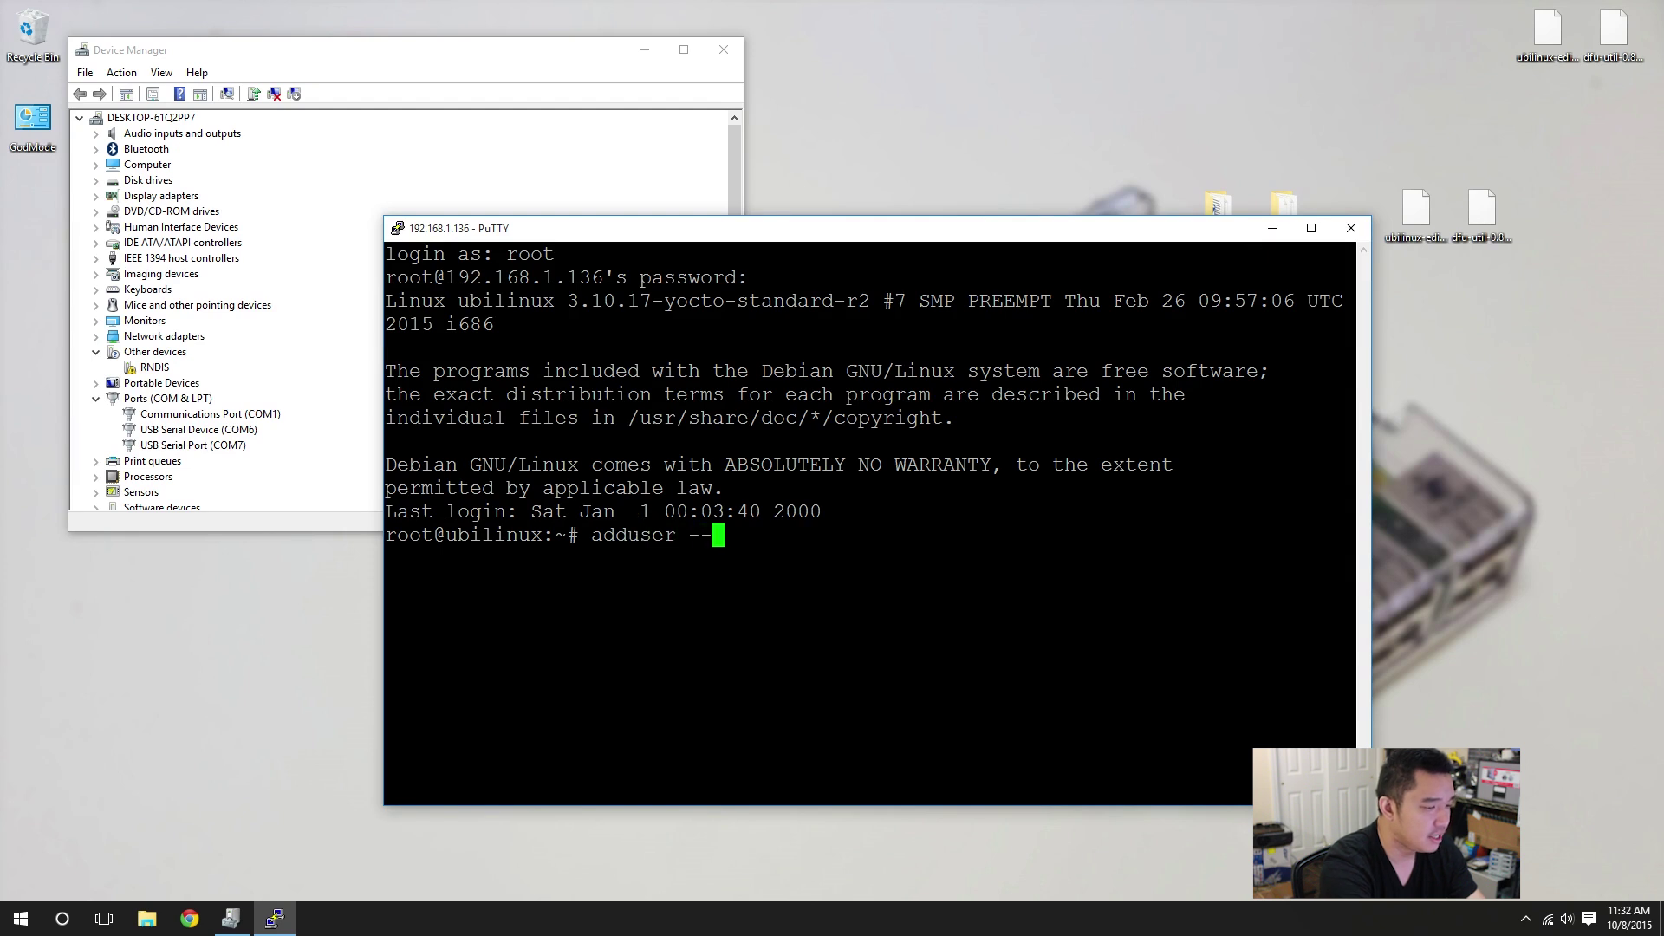
text(intro)
key(BackSpace)
key(BackSpace)
key(BackSpace)
text(g)
text(roup)
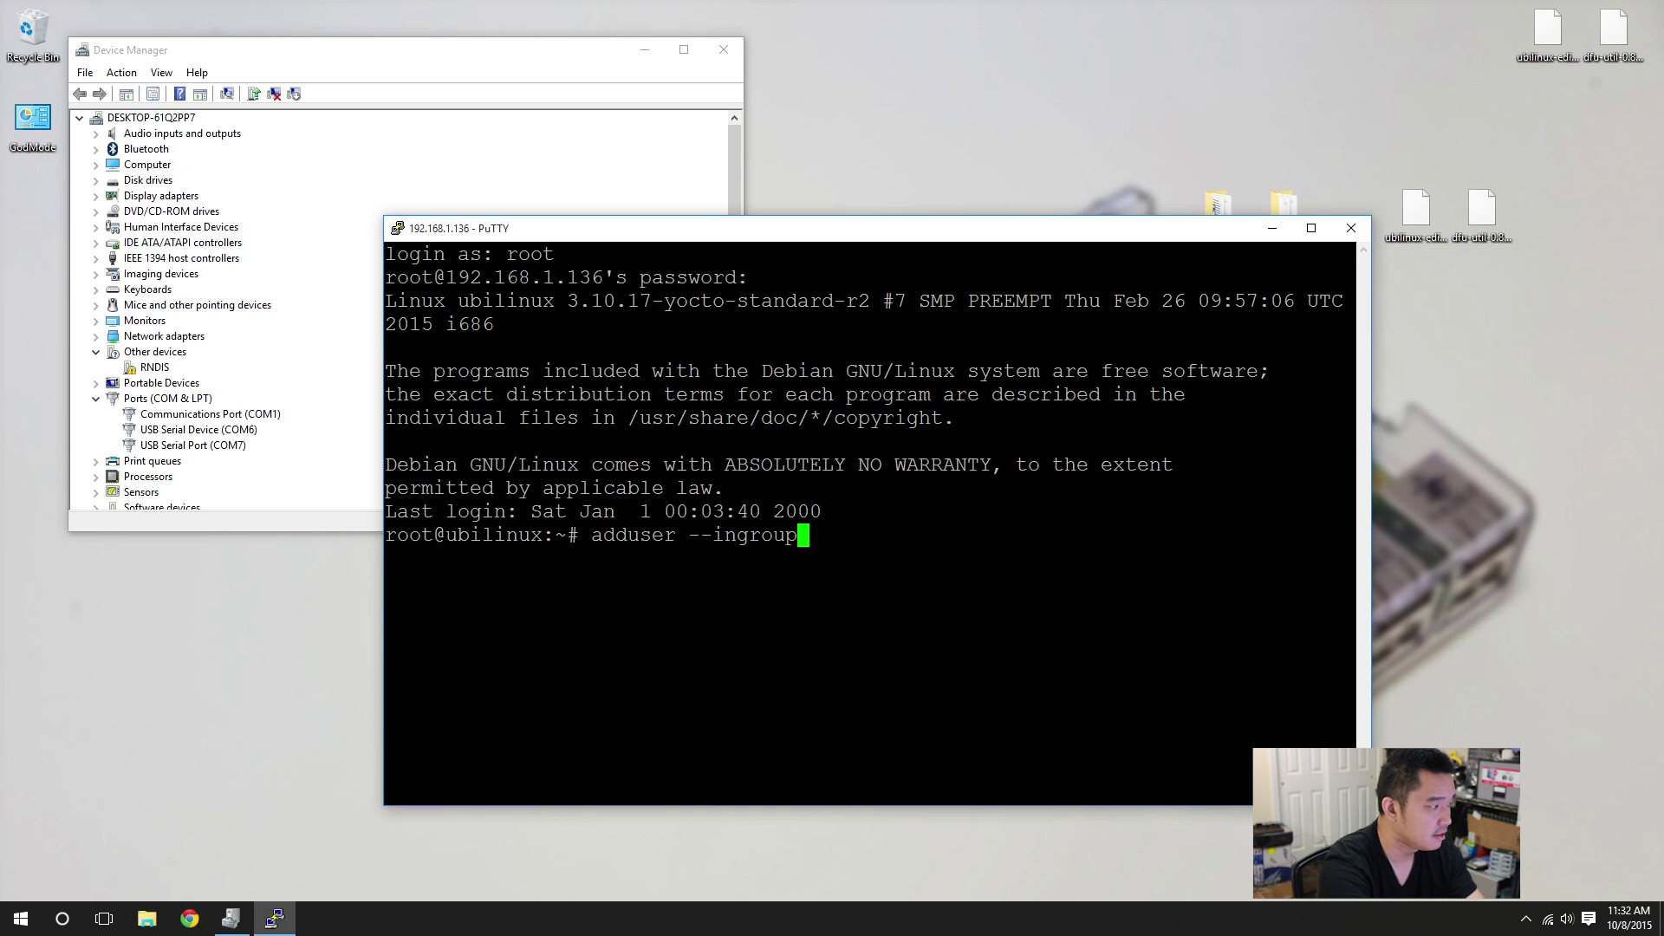
text( users don)
key(Return)
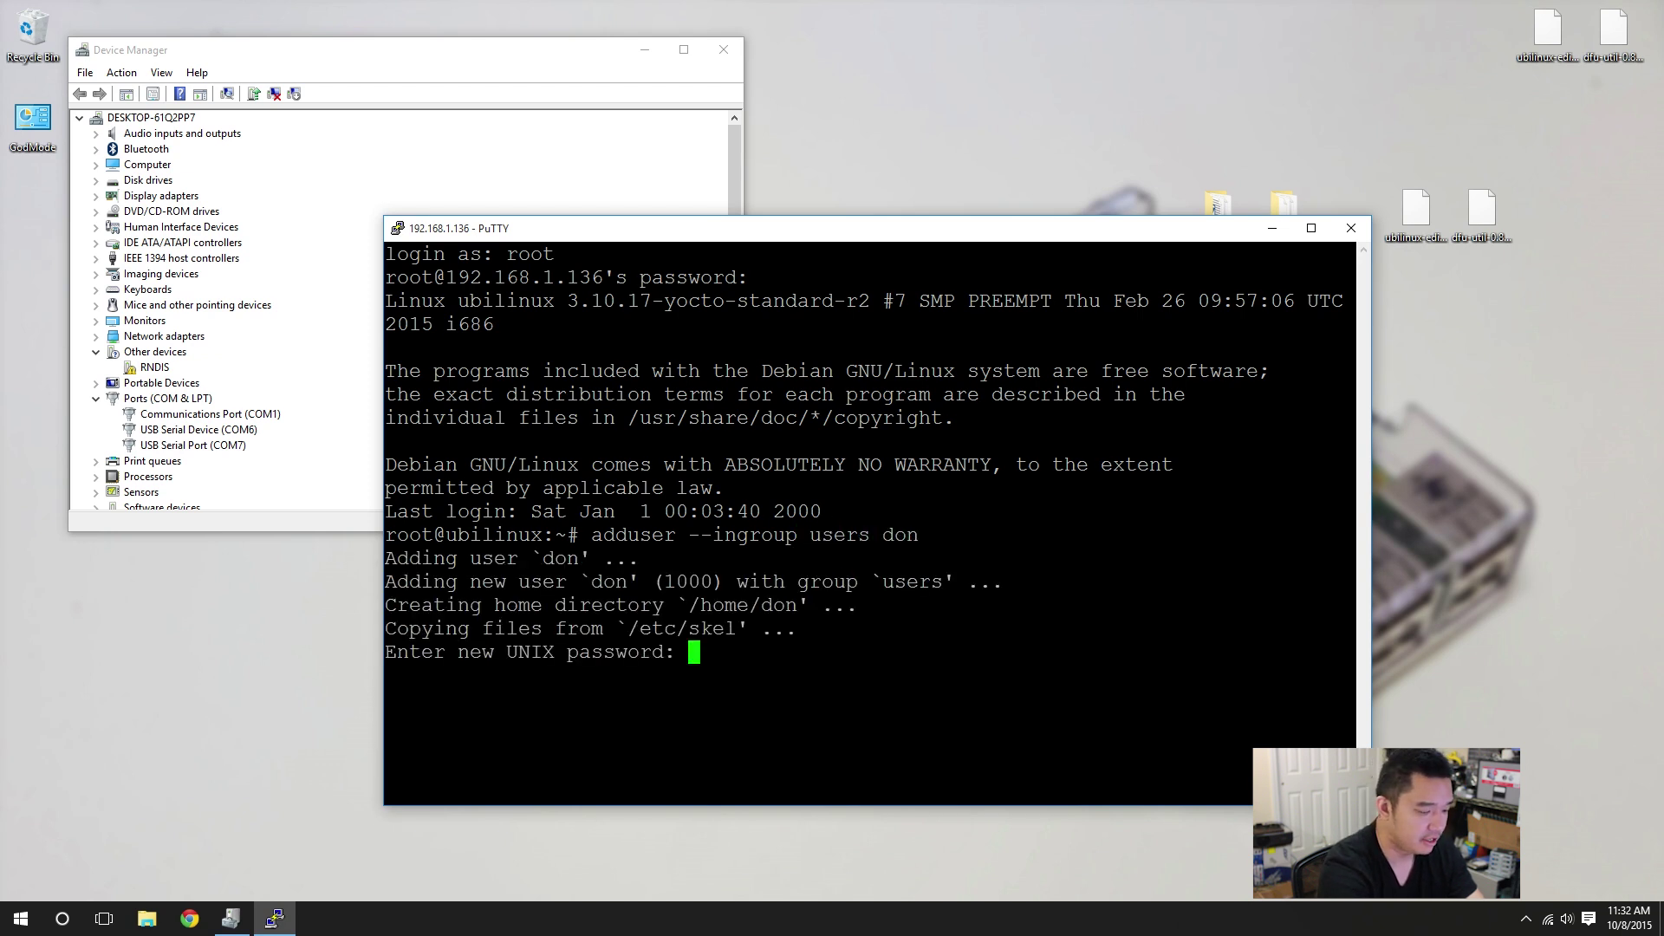
key(Return)
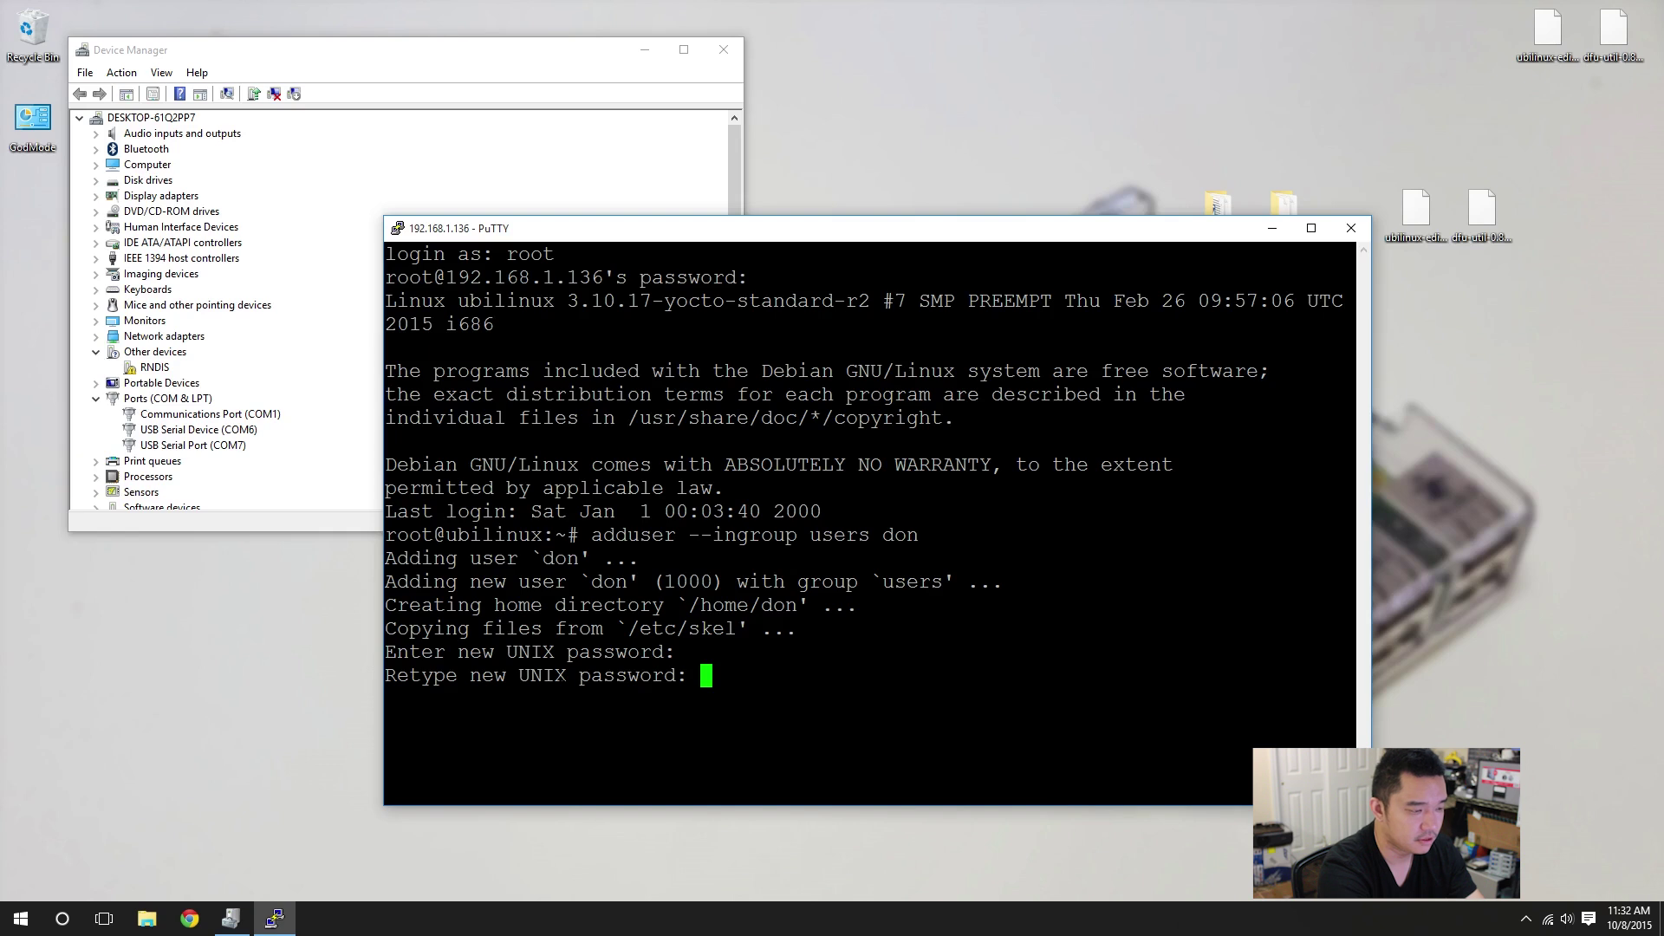
key(Return)
key(Return)
key(Return)
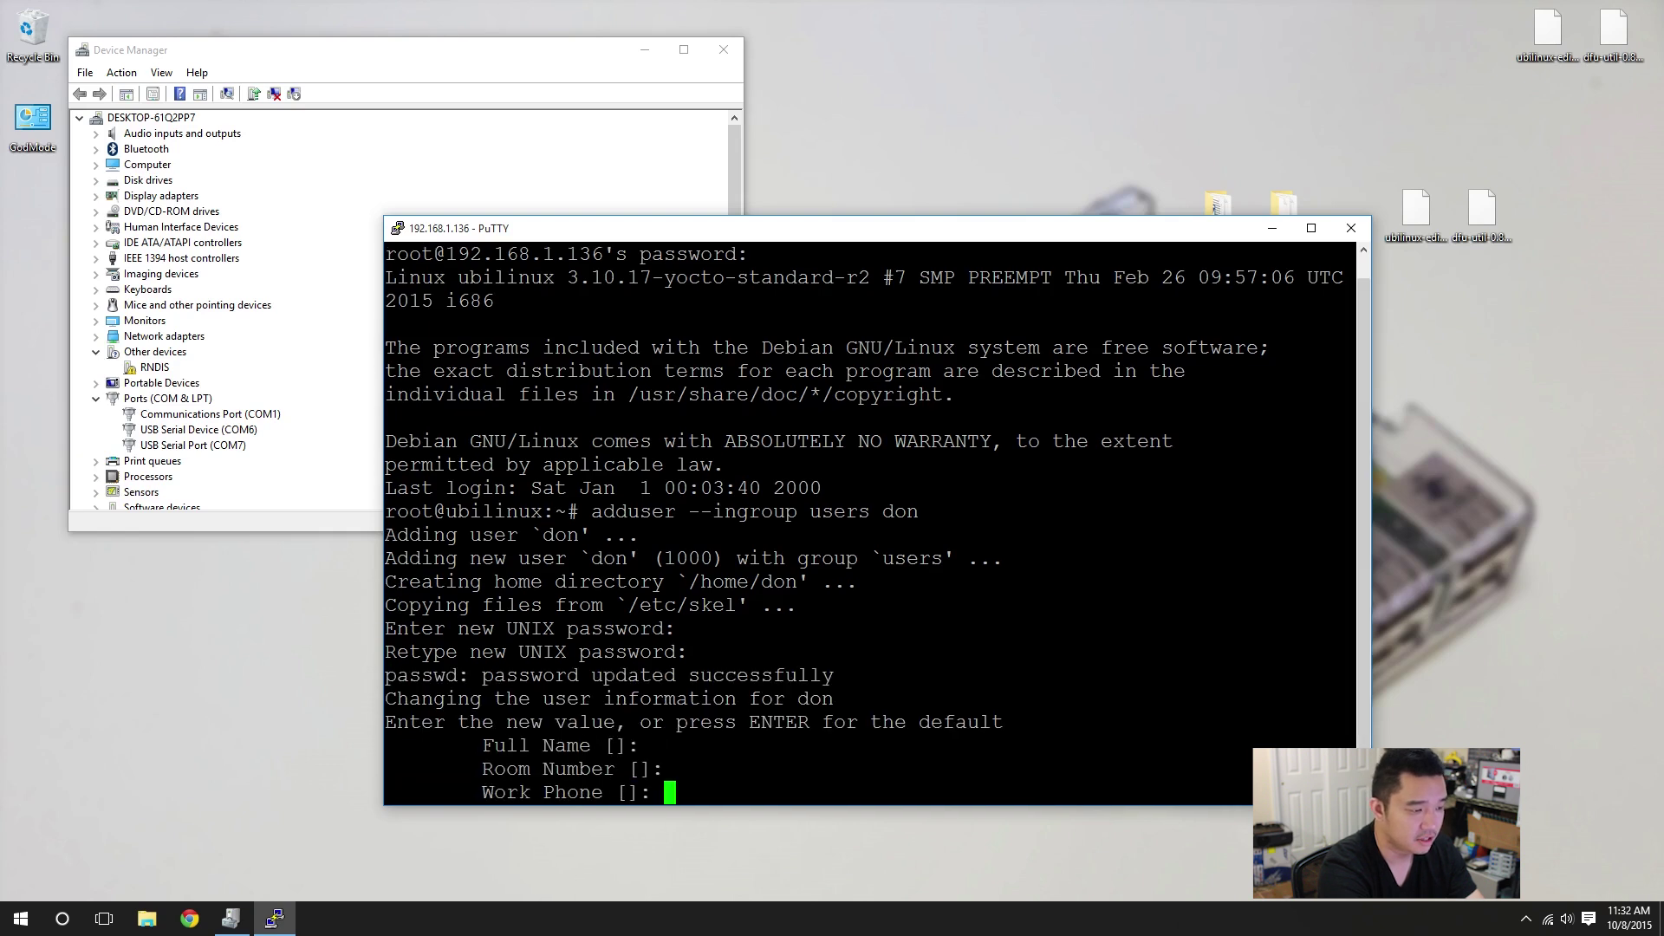
key(Return)
key(Return)
key(Return)
text(y)
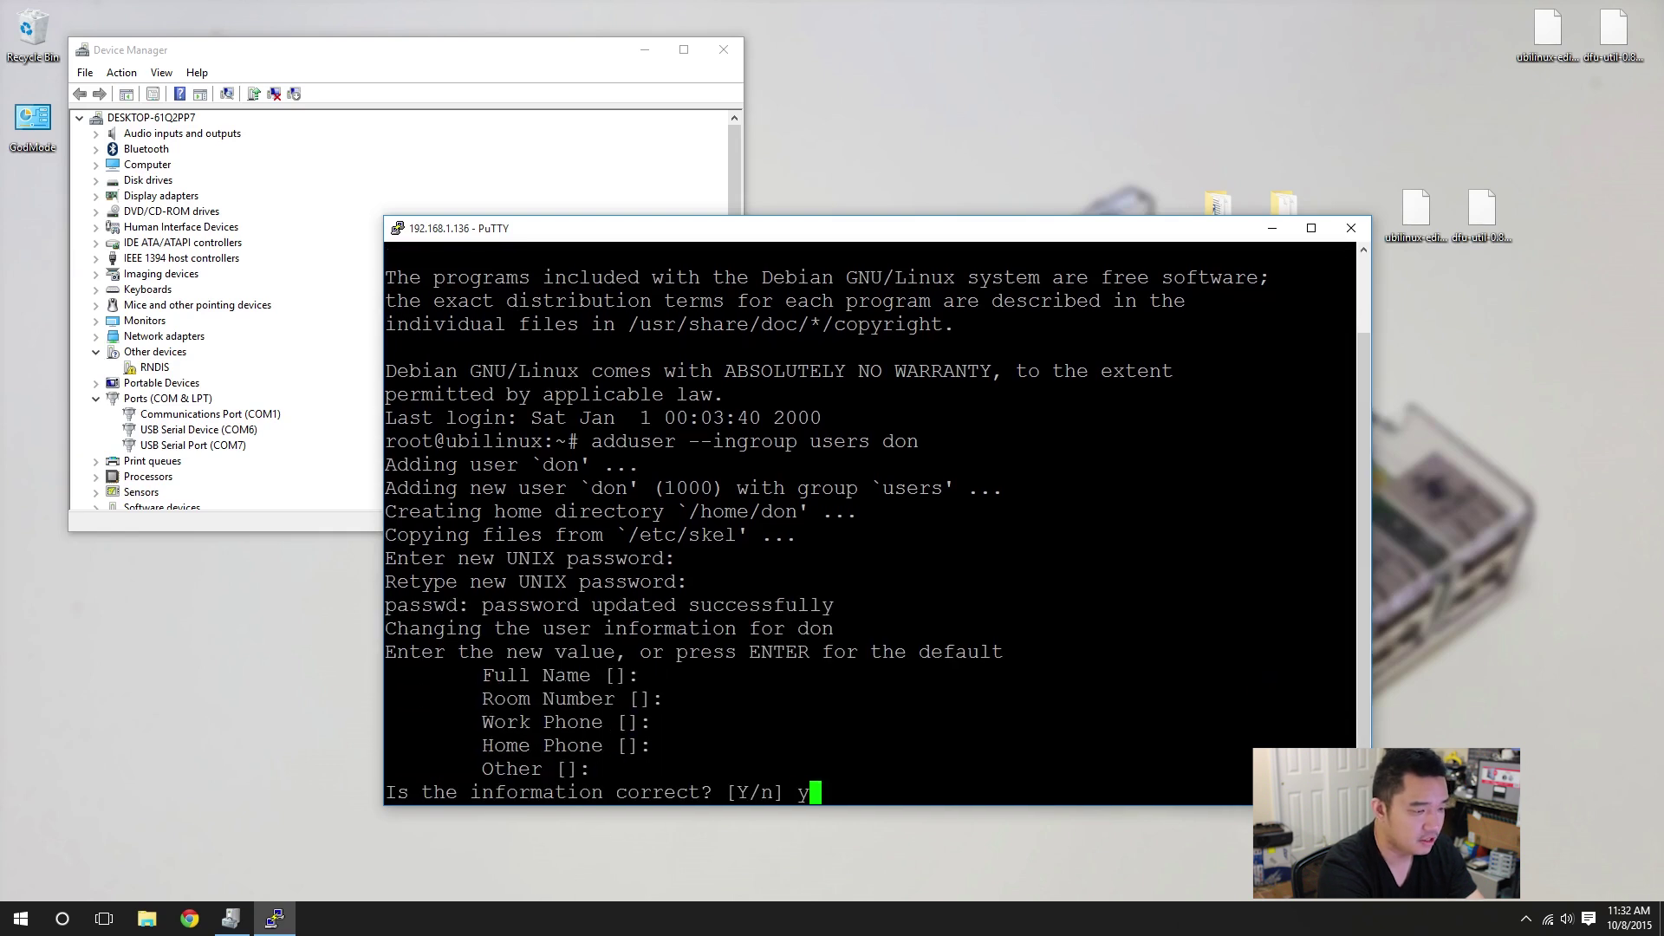
key(Return)
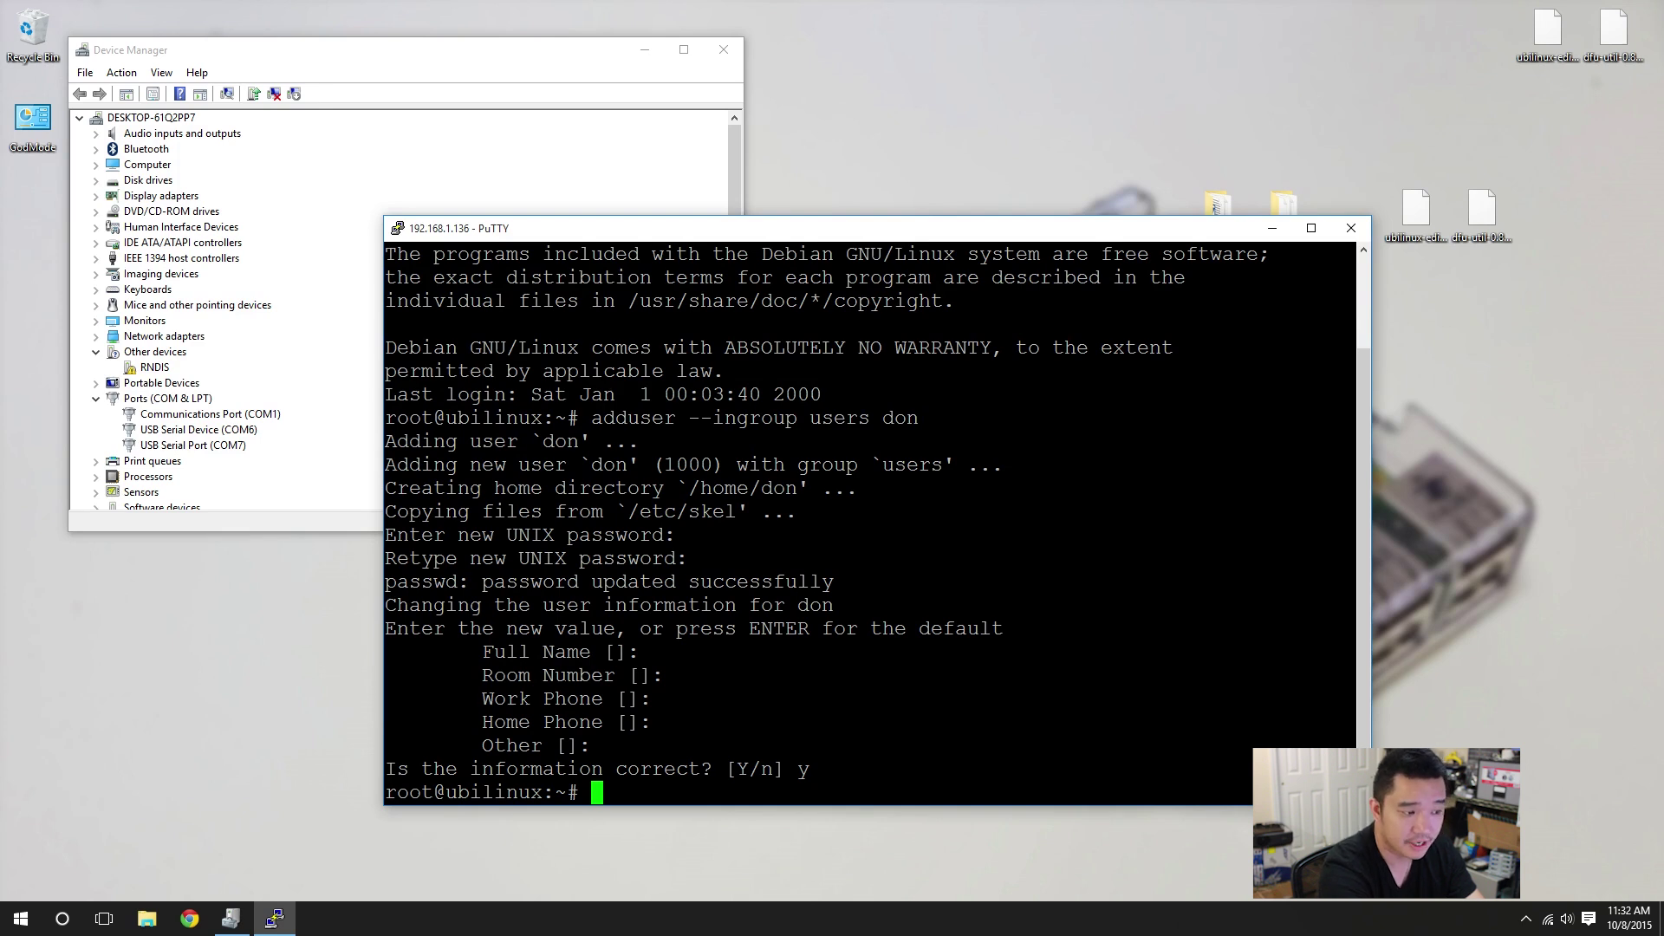
text(deluser )
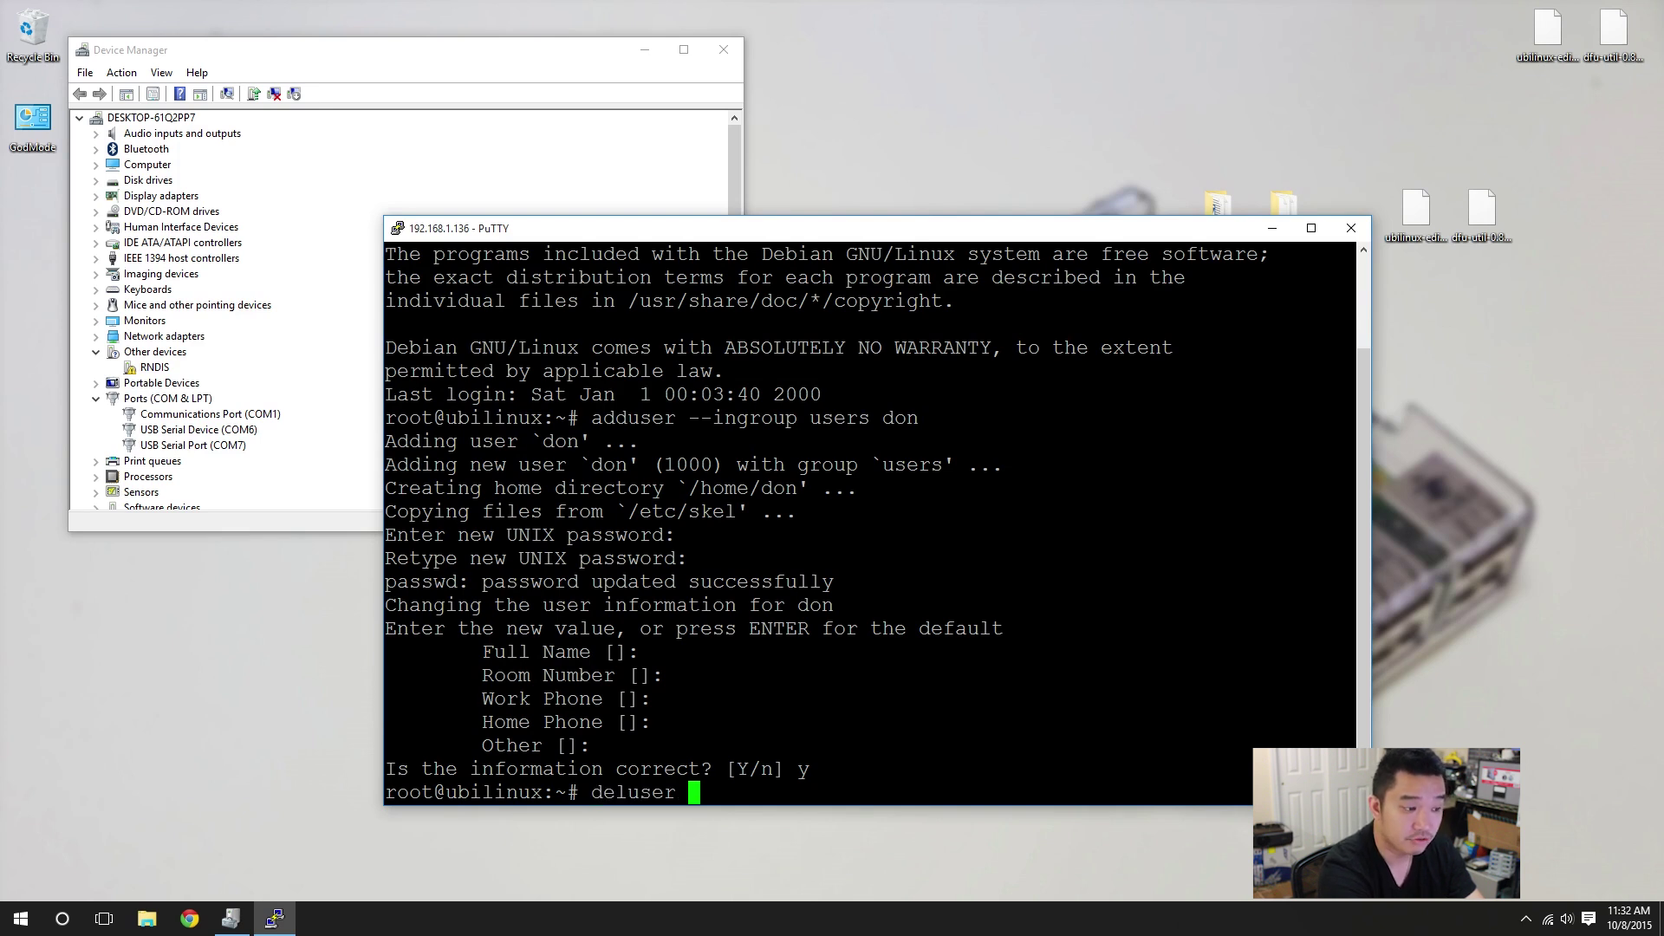
text(--)
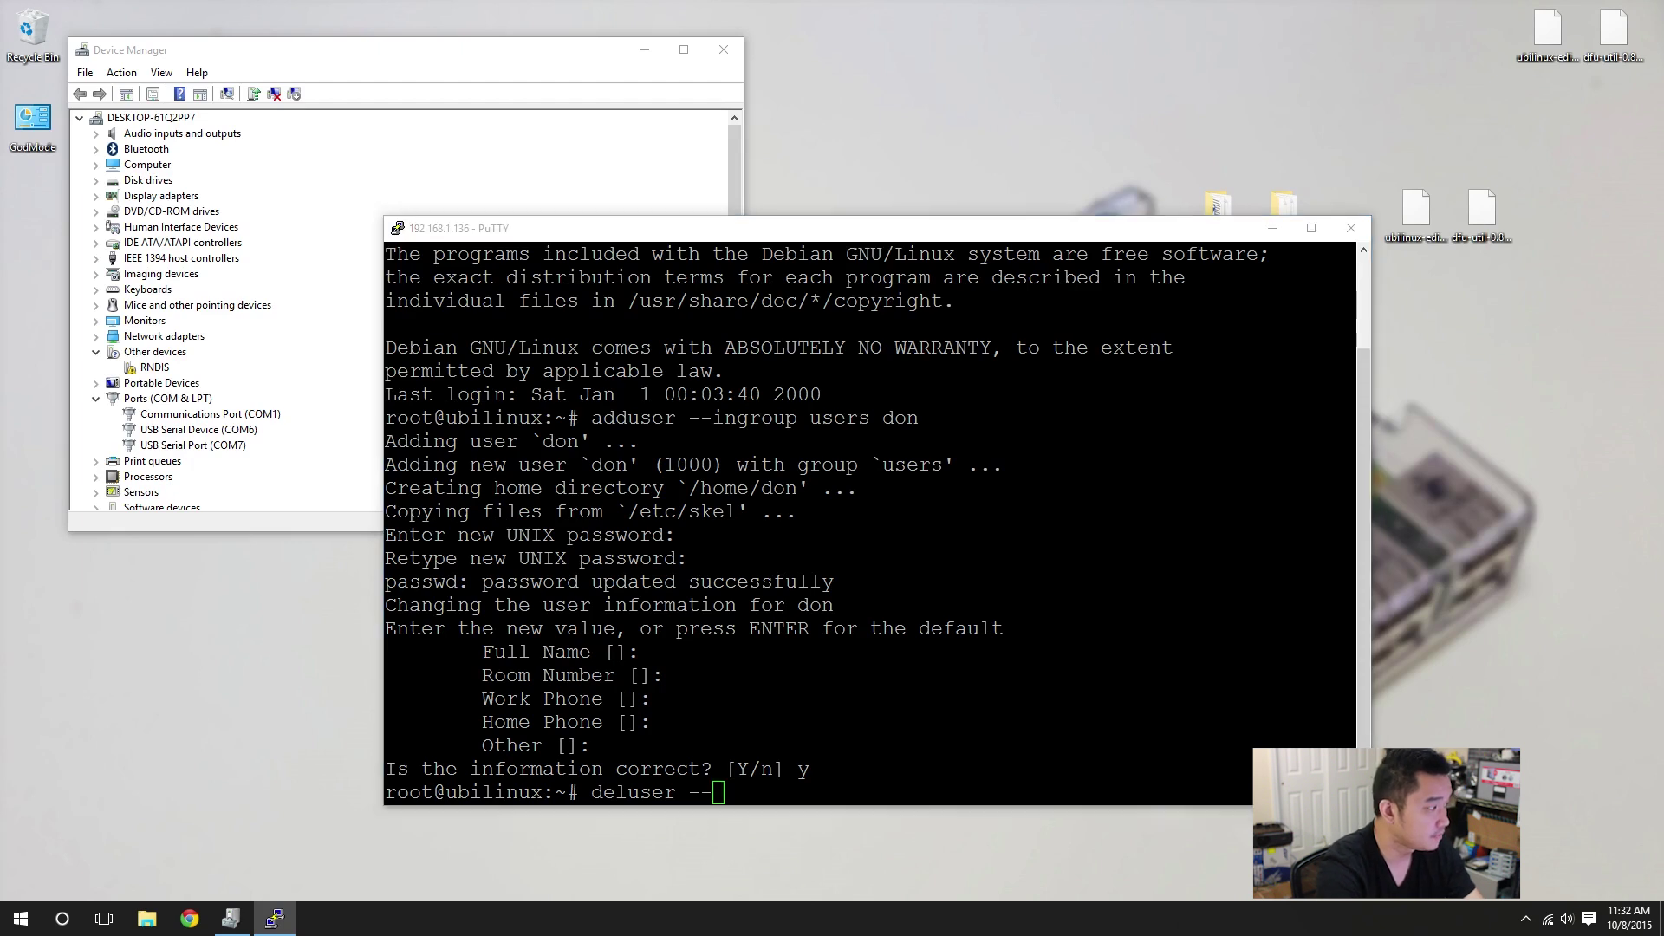
Remove the edison account and its home directory with 'deluser --remove-home edison'.
key(alt+Tab)
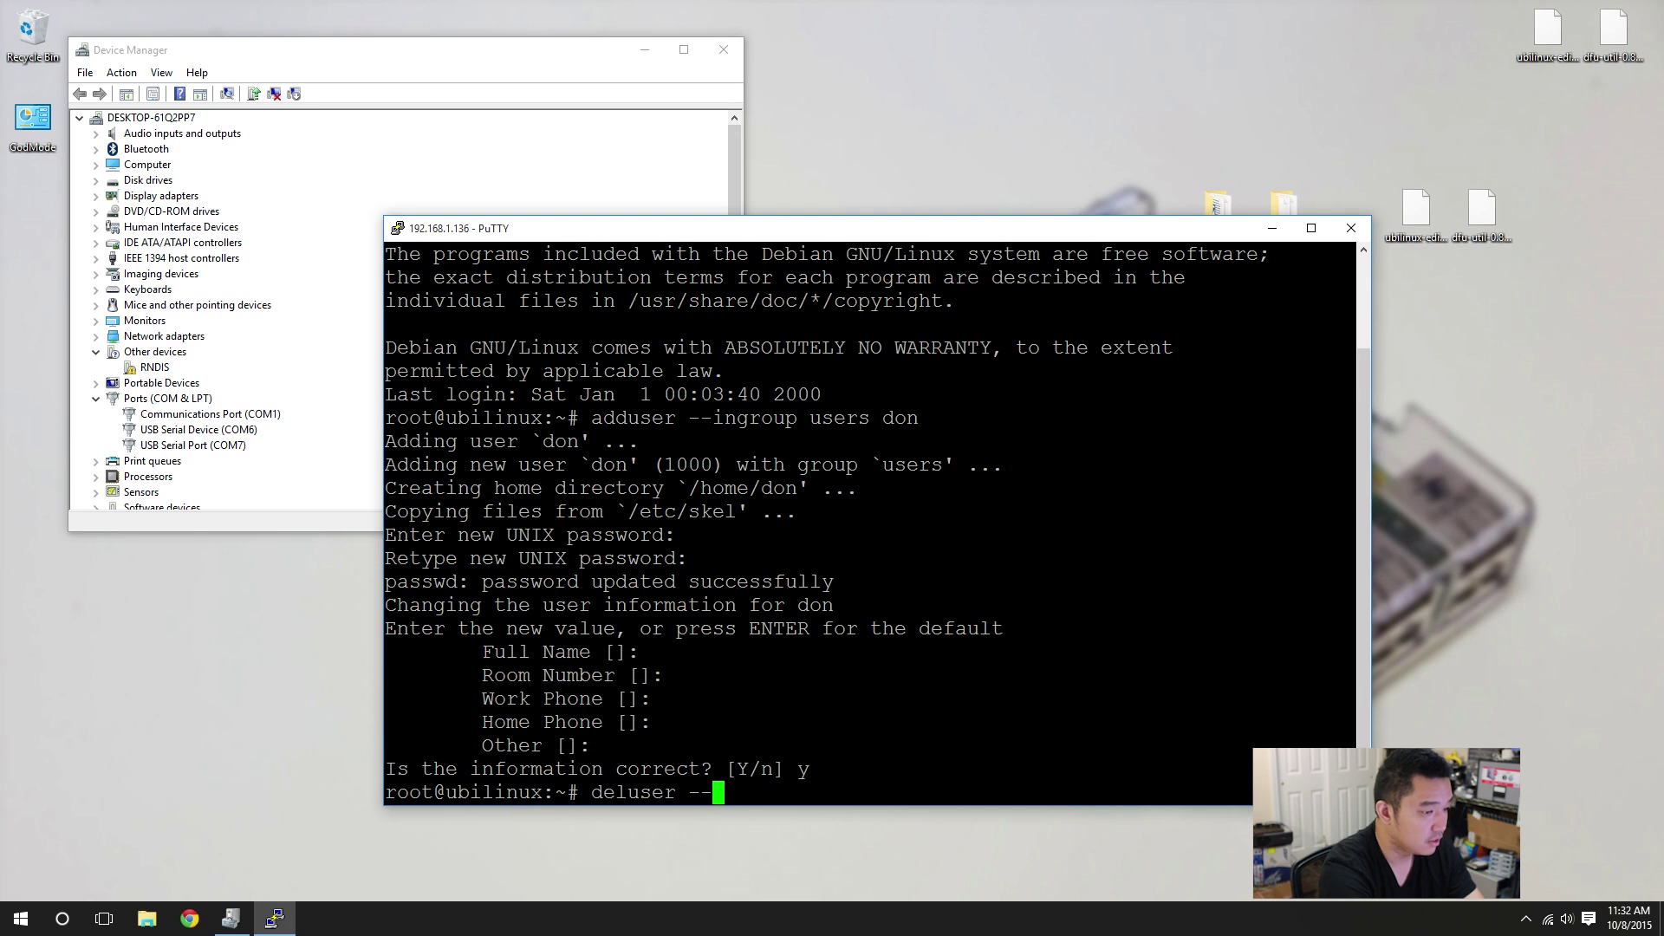
text(remove-)
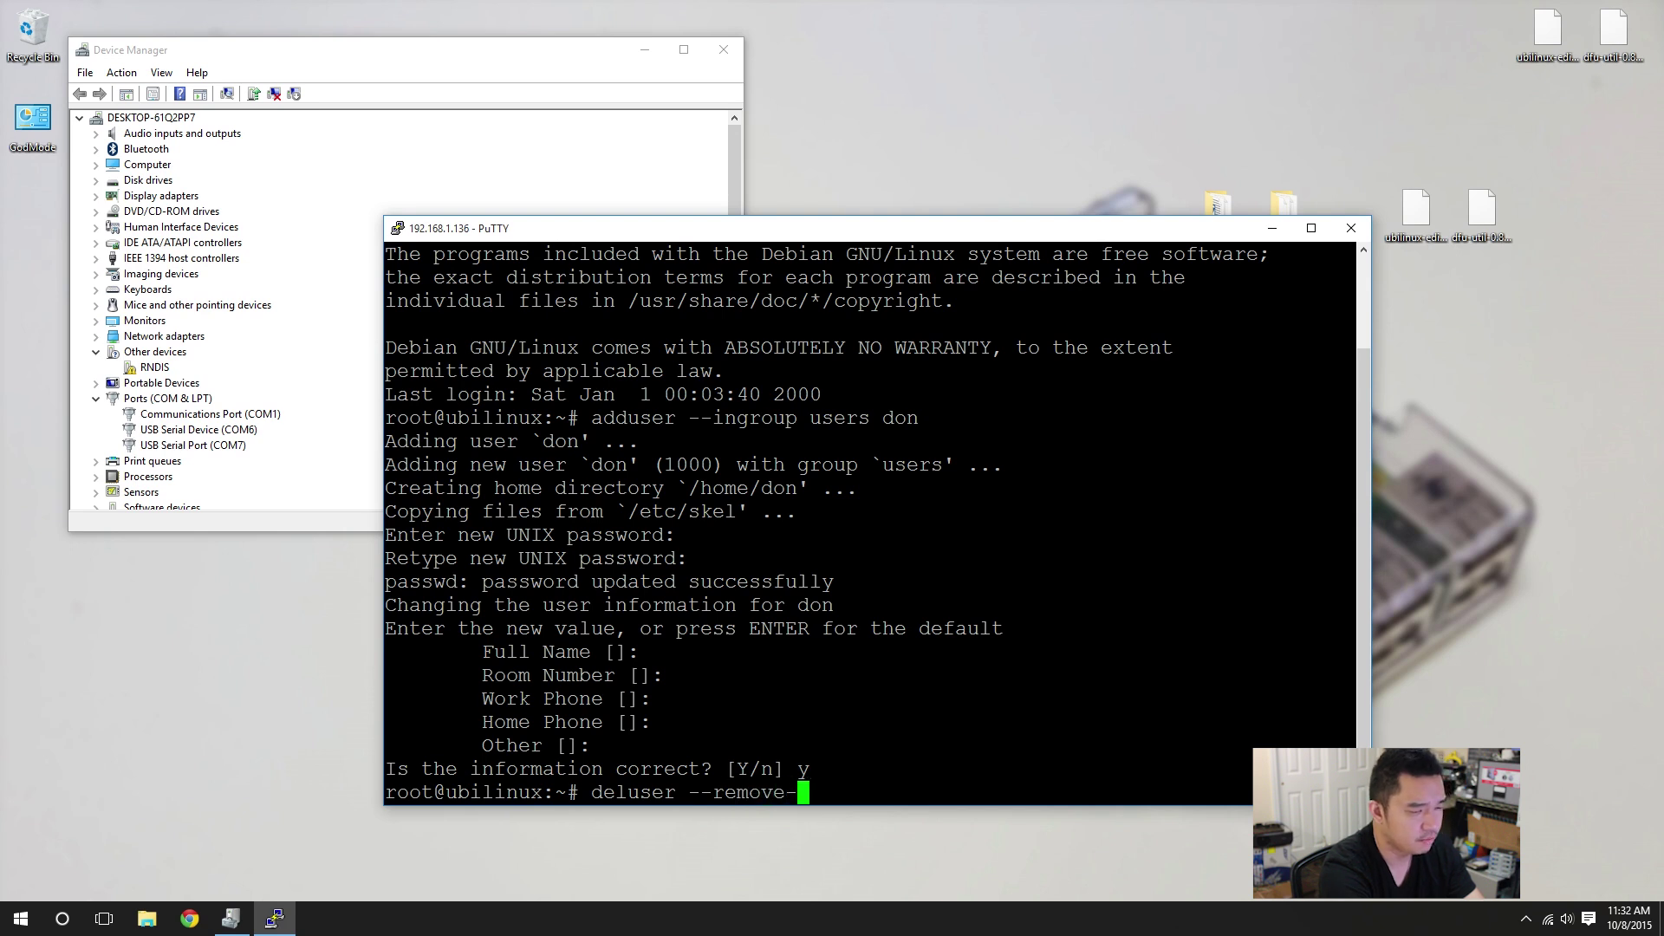
text(home )
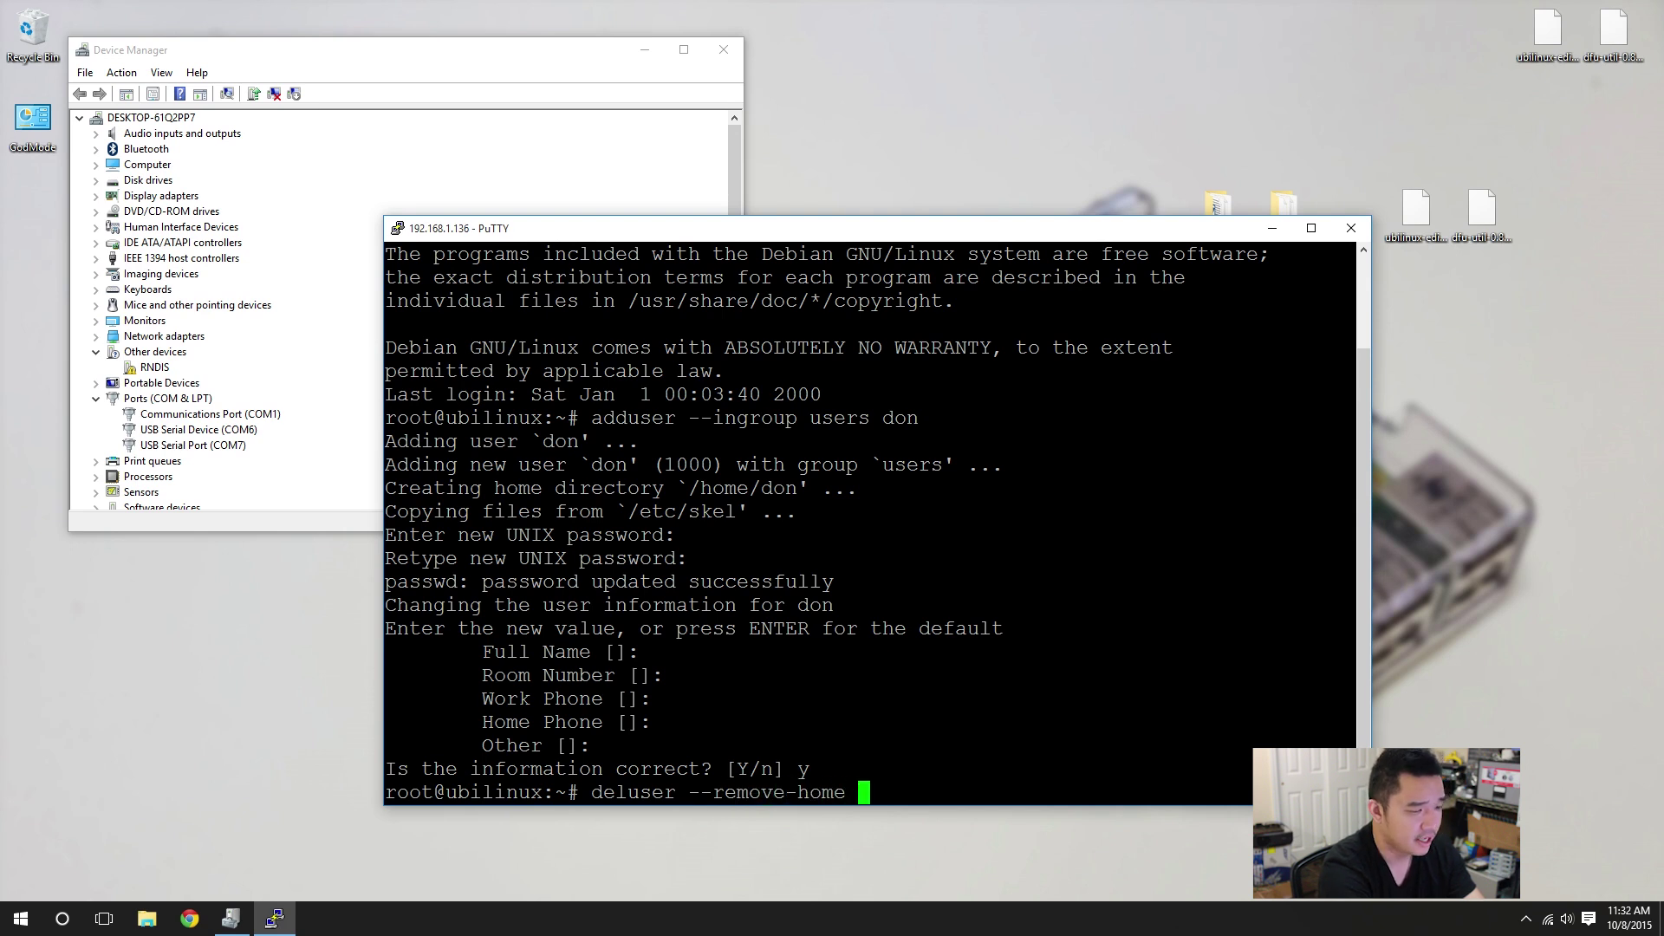
text(edison)
key(Return)
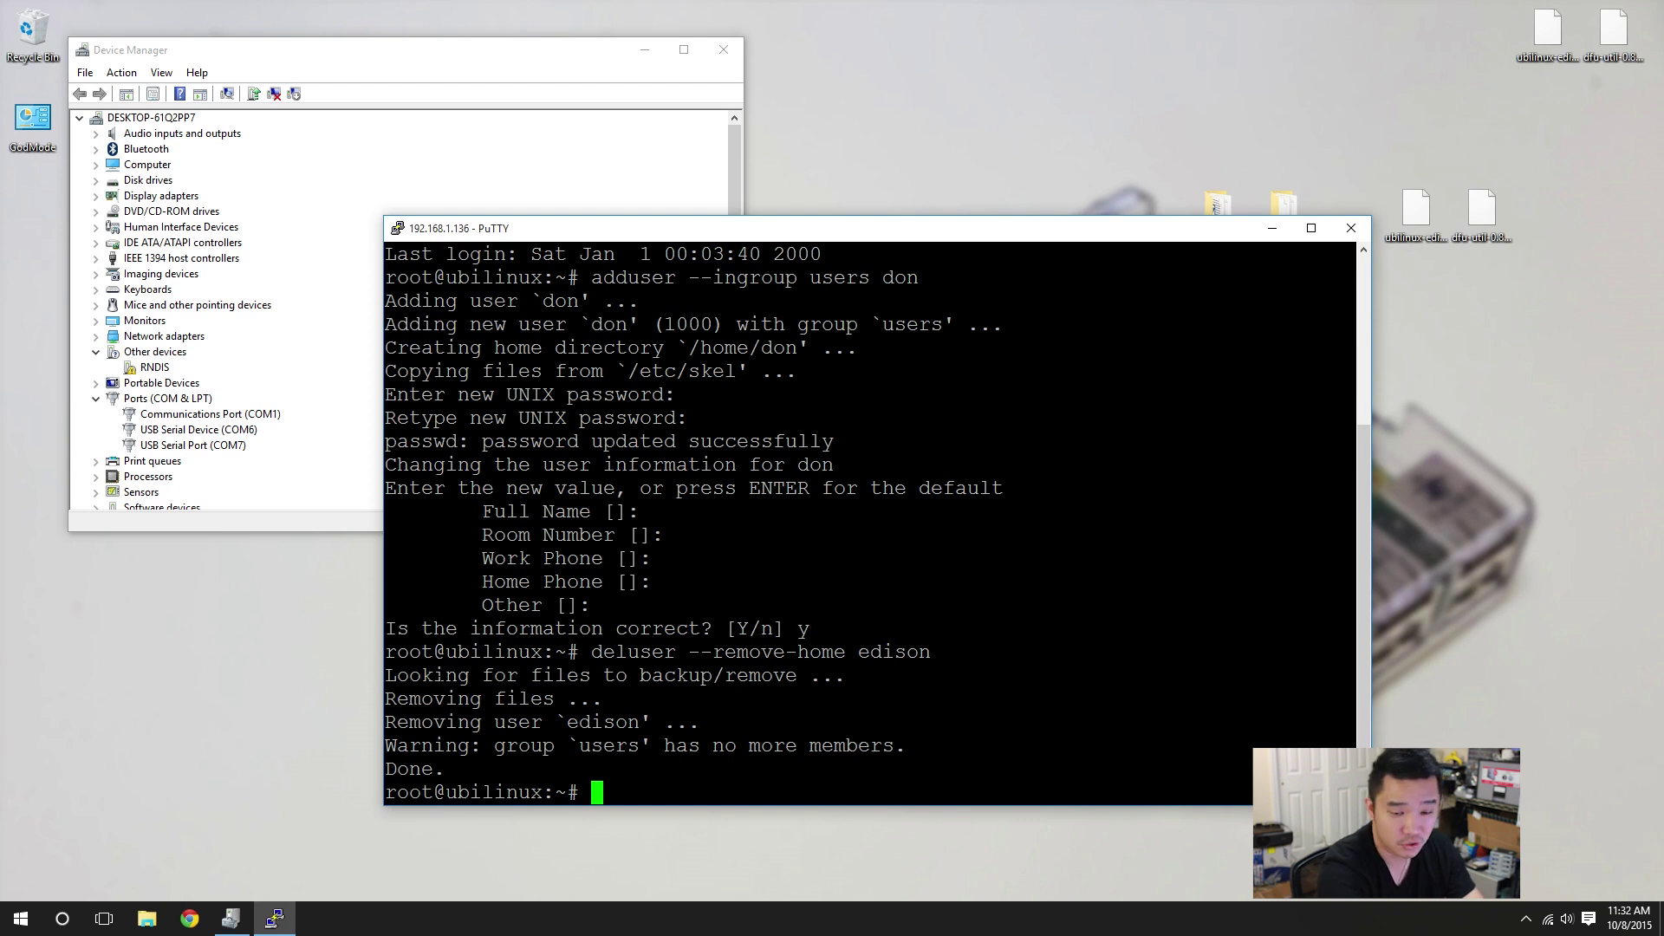
text(s)
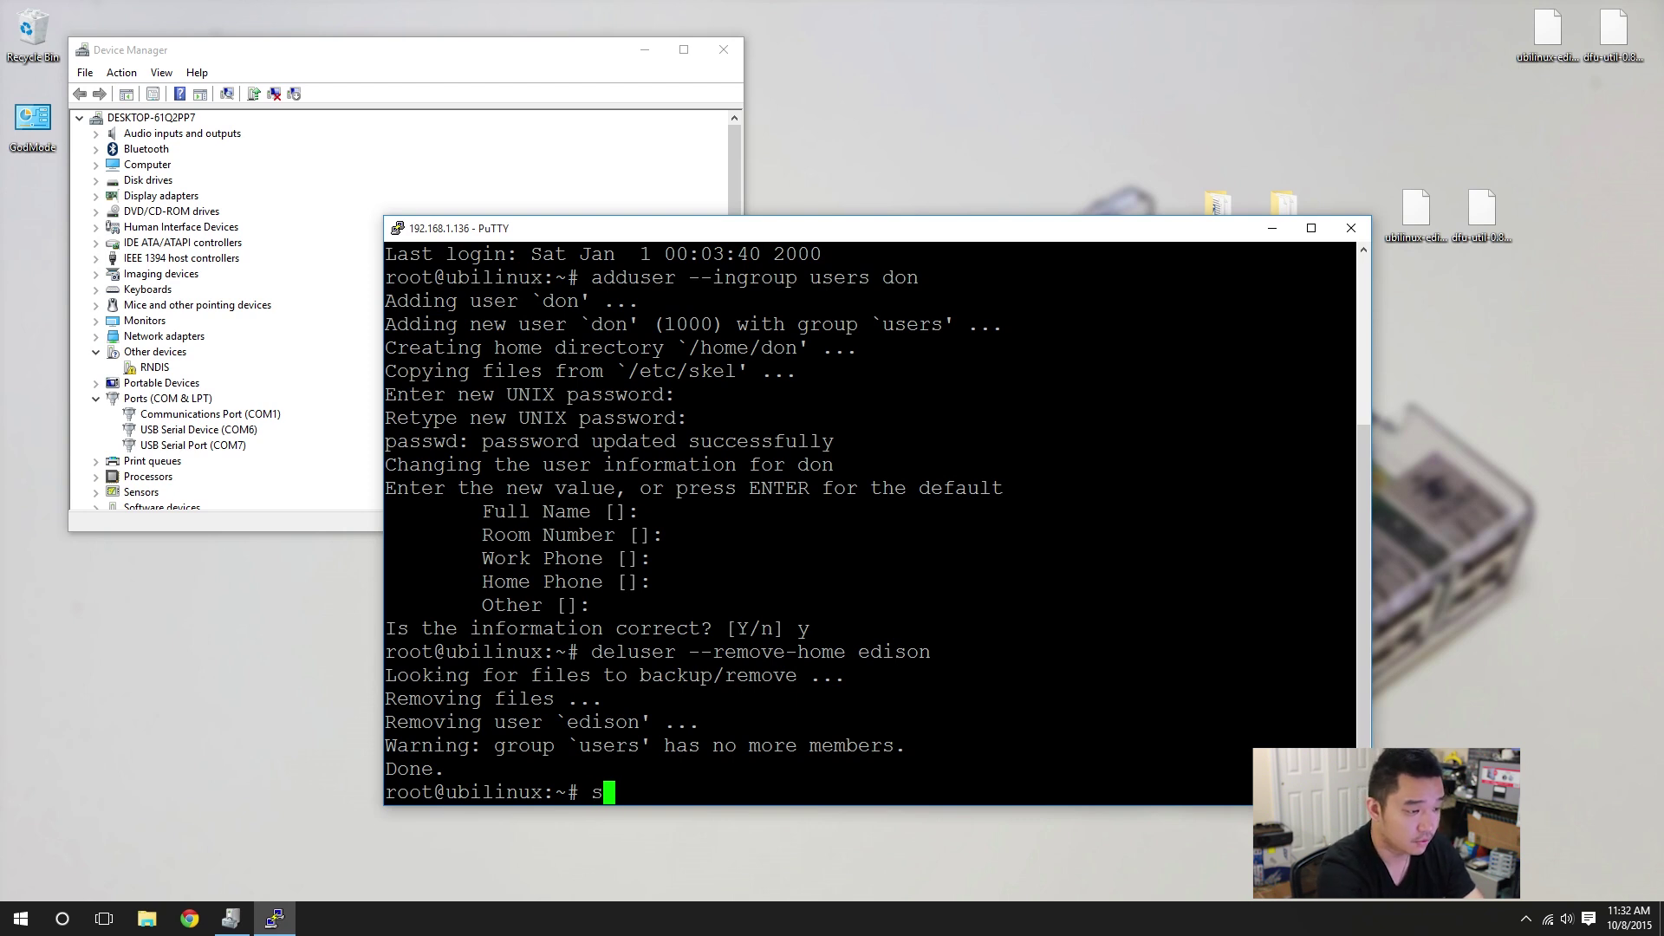
Install the sudo package with 'apt-get install sudo'.
key(BackSpace)
text(apt-getin)
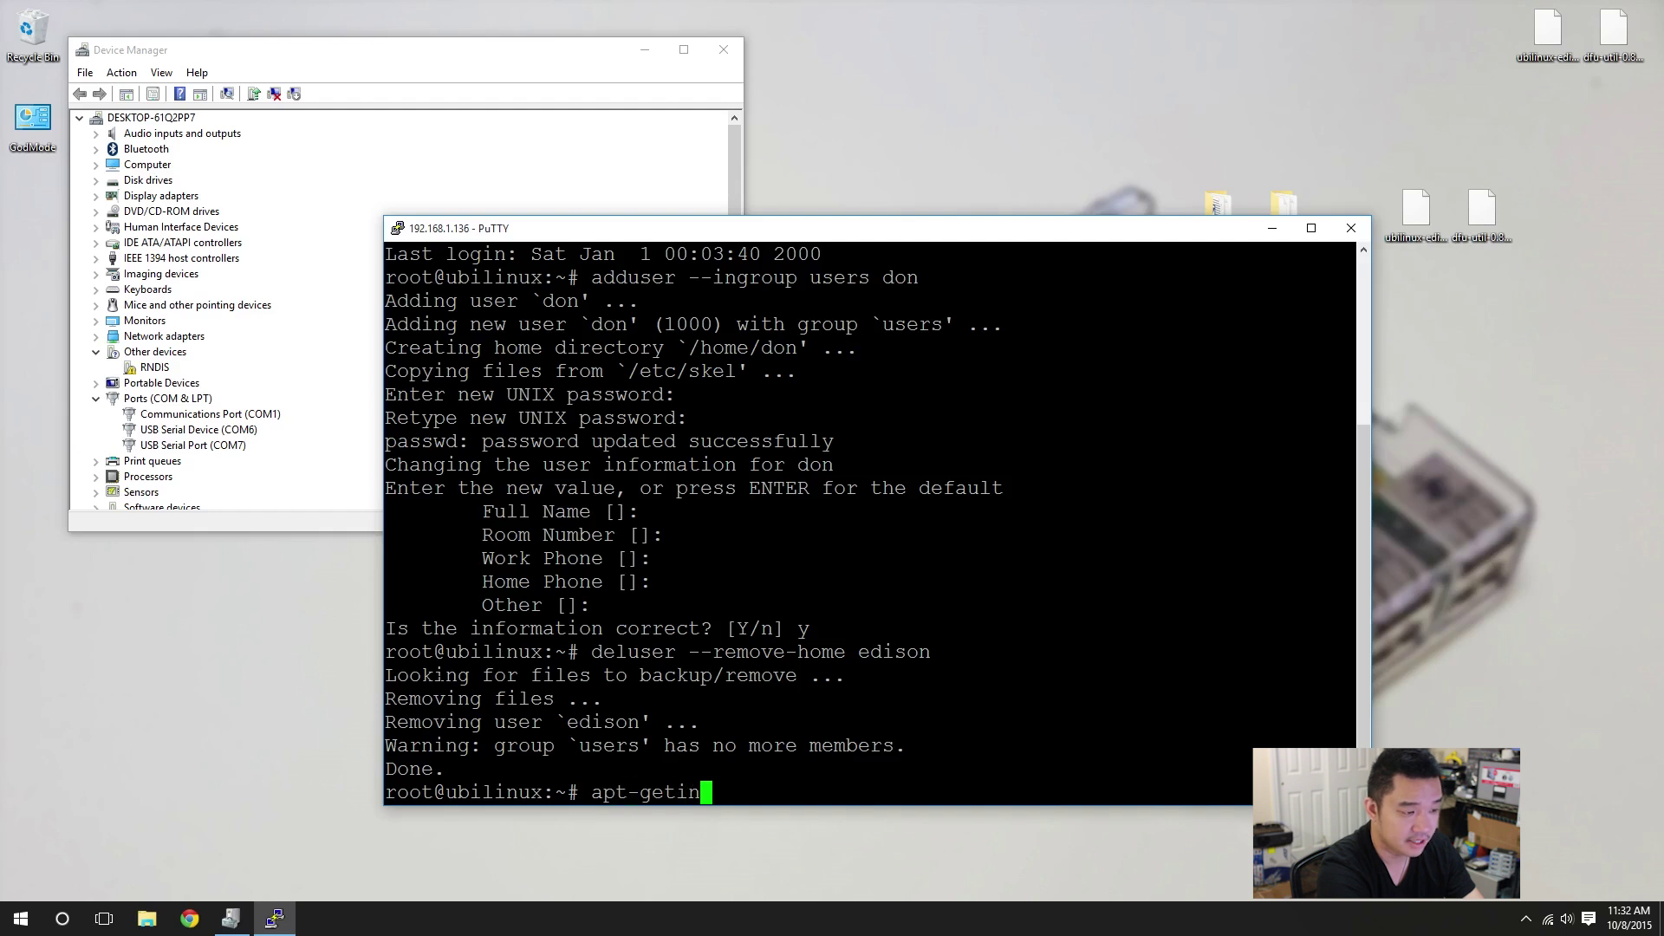
key(BackSpace)
key(BackSpace)
text(install sudo)
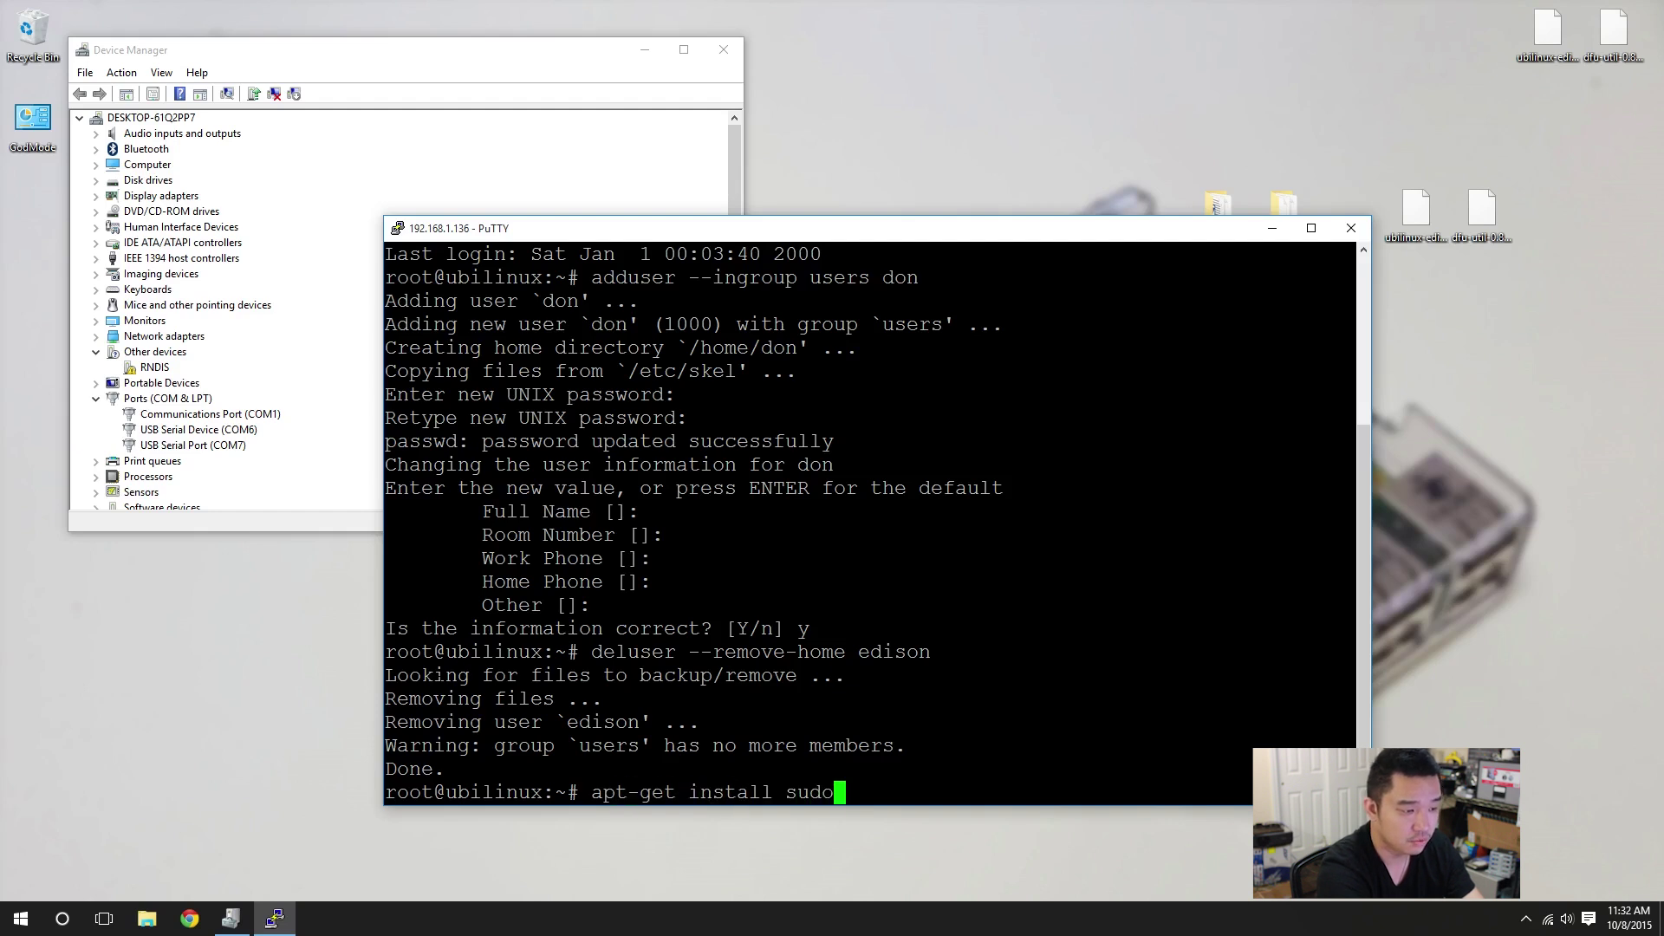
key(Return)
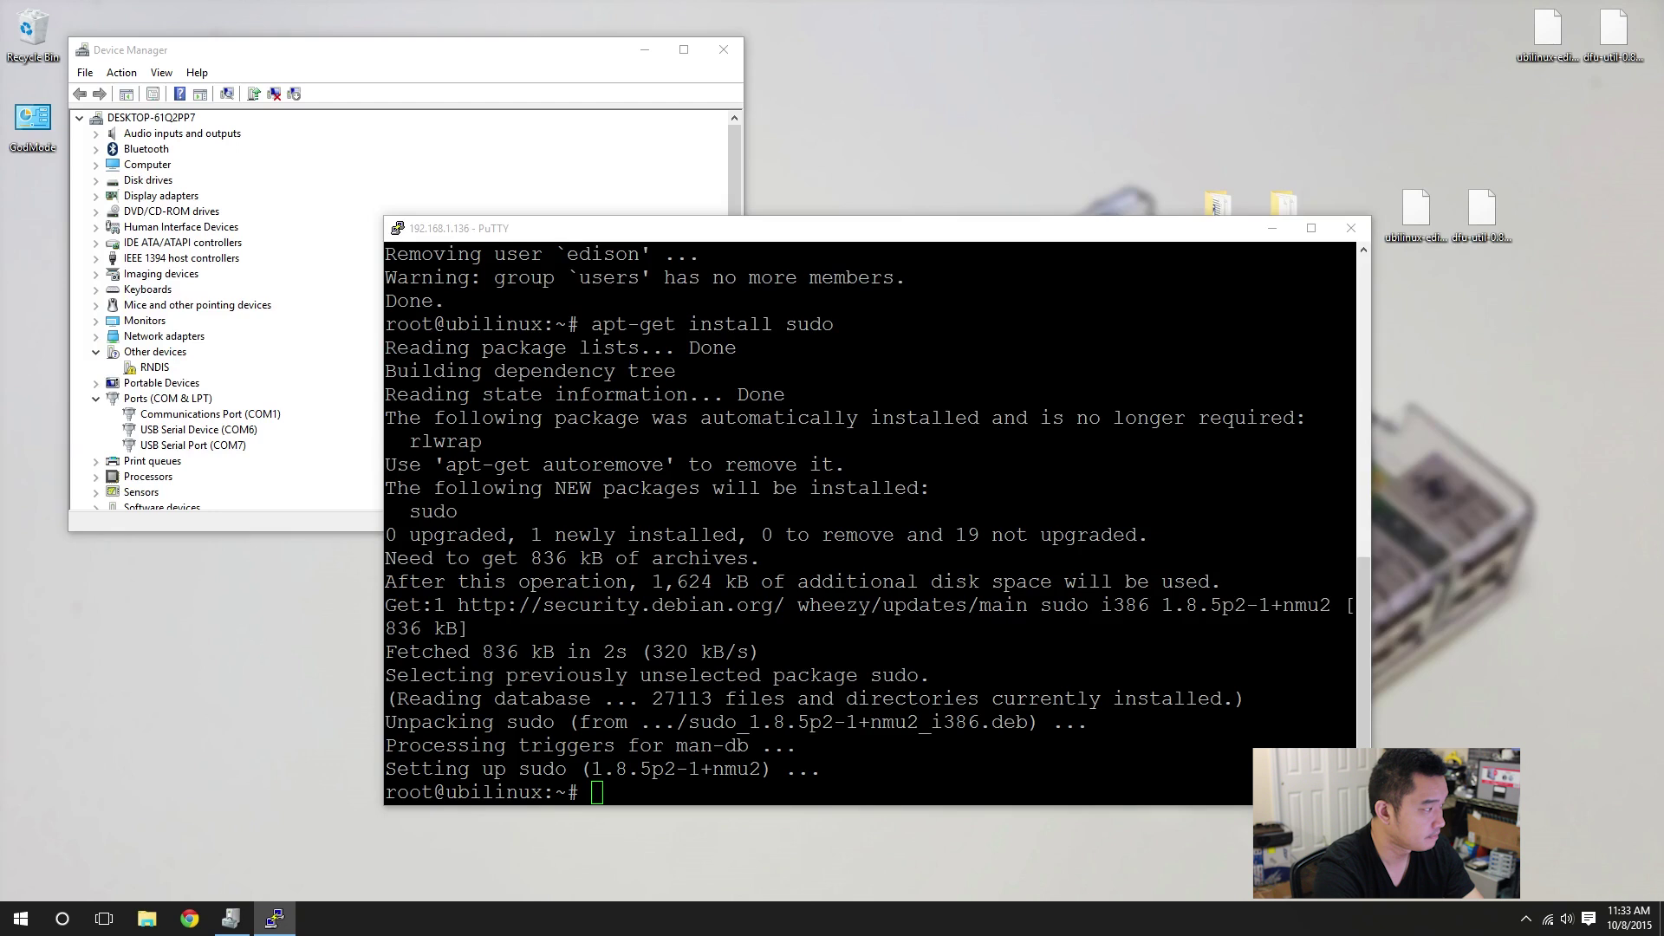
key(alt+Tab)
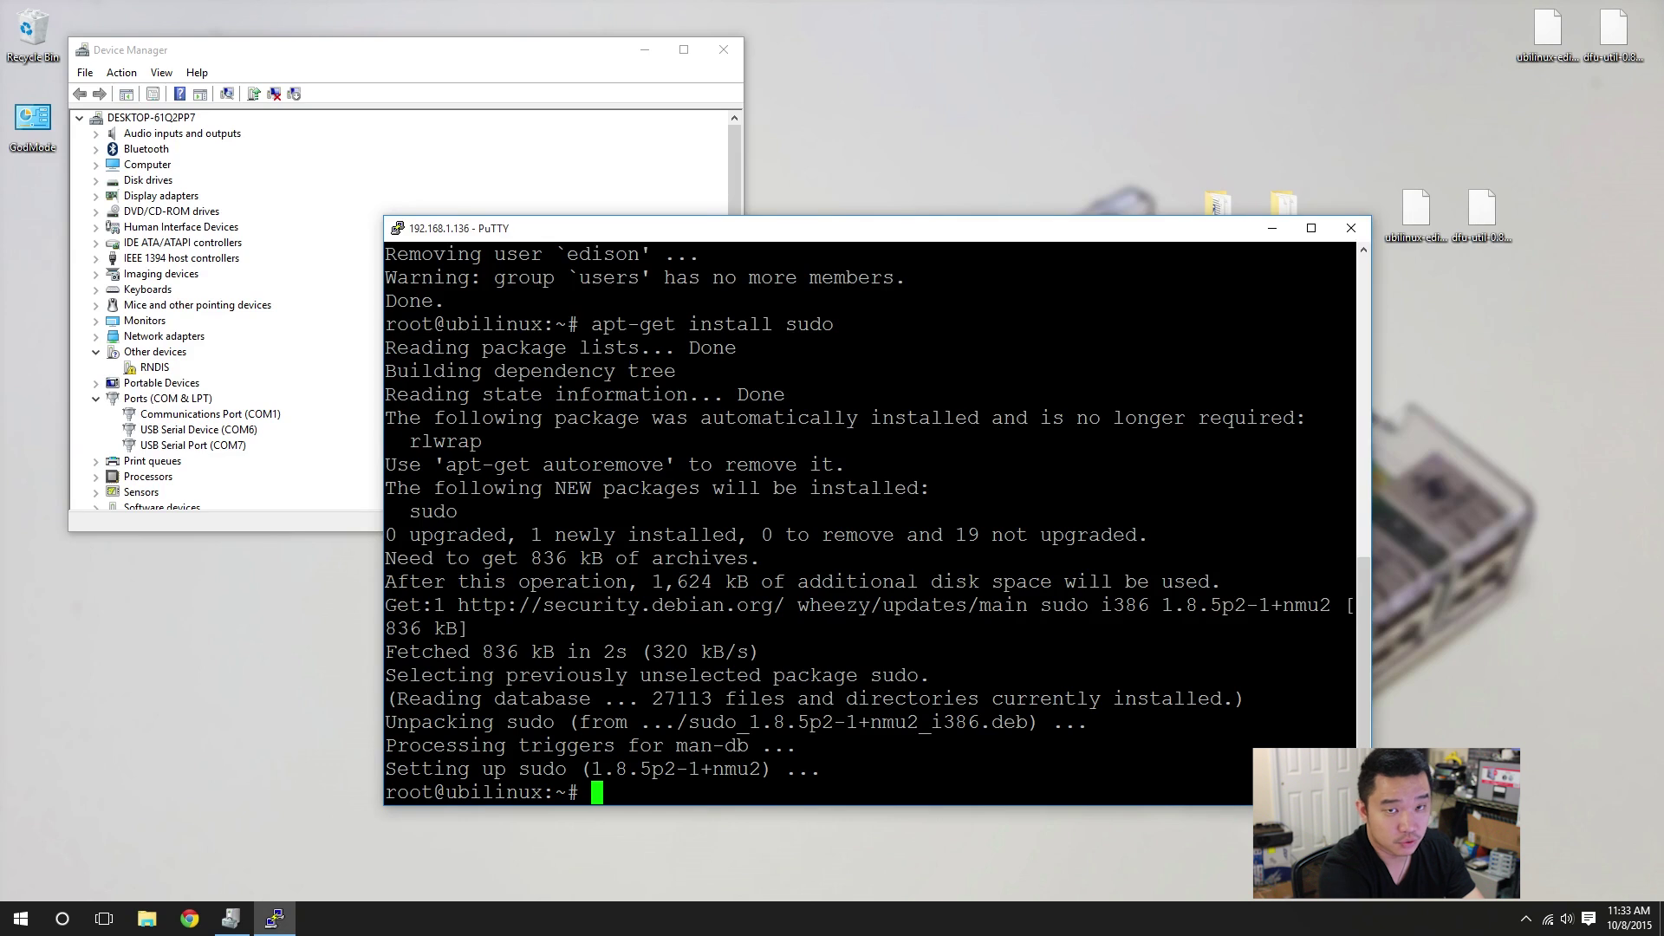
text(add)
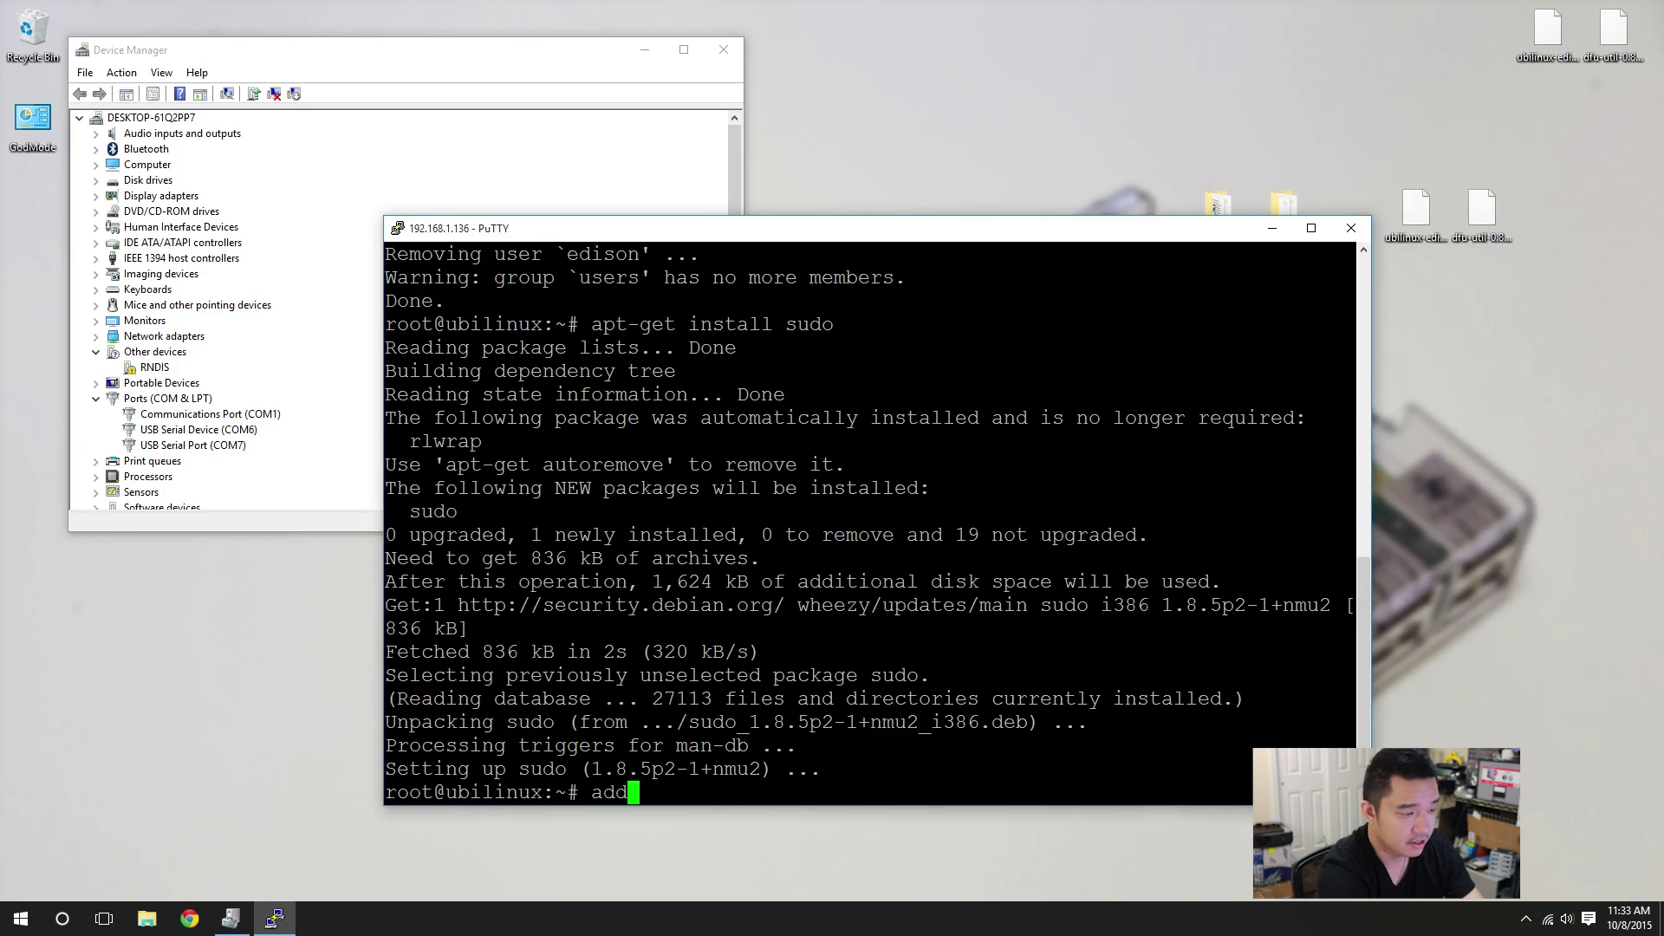
text(user don sudo)
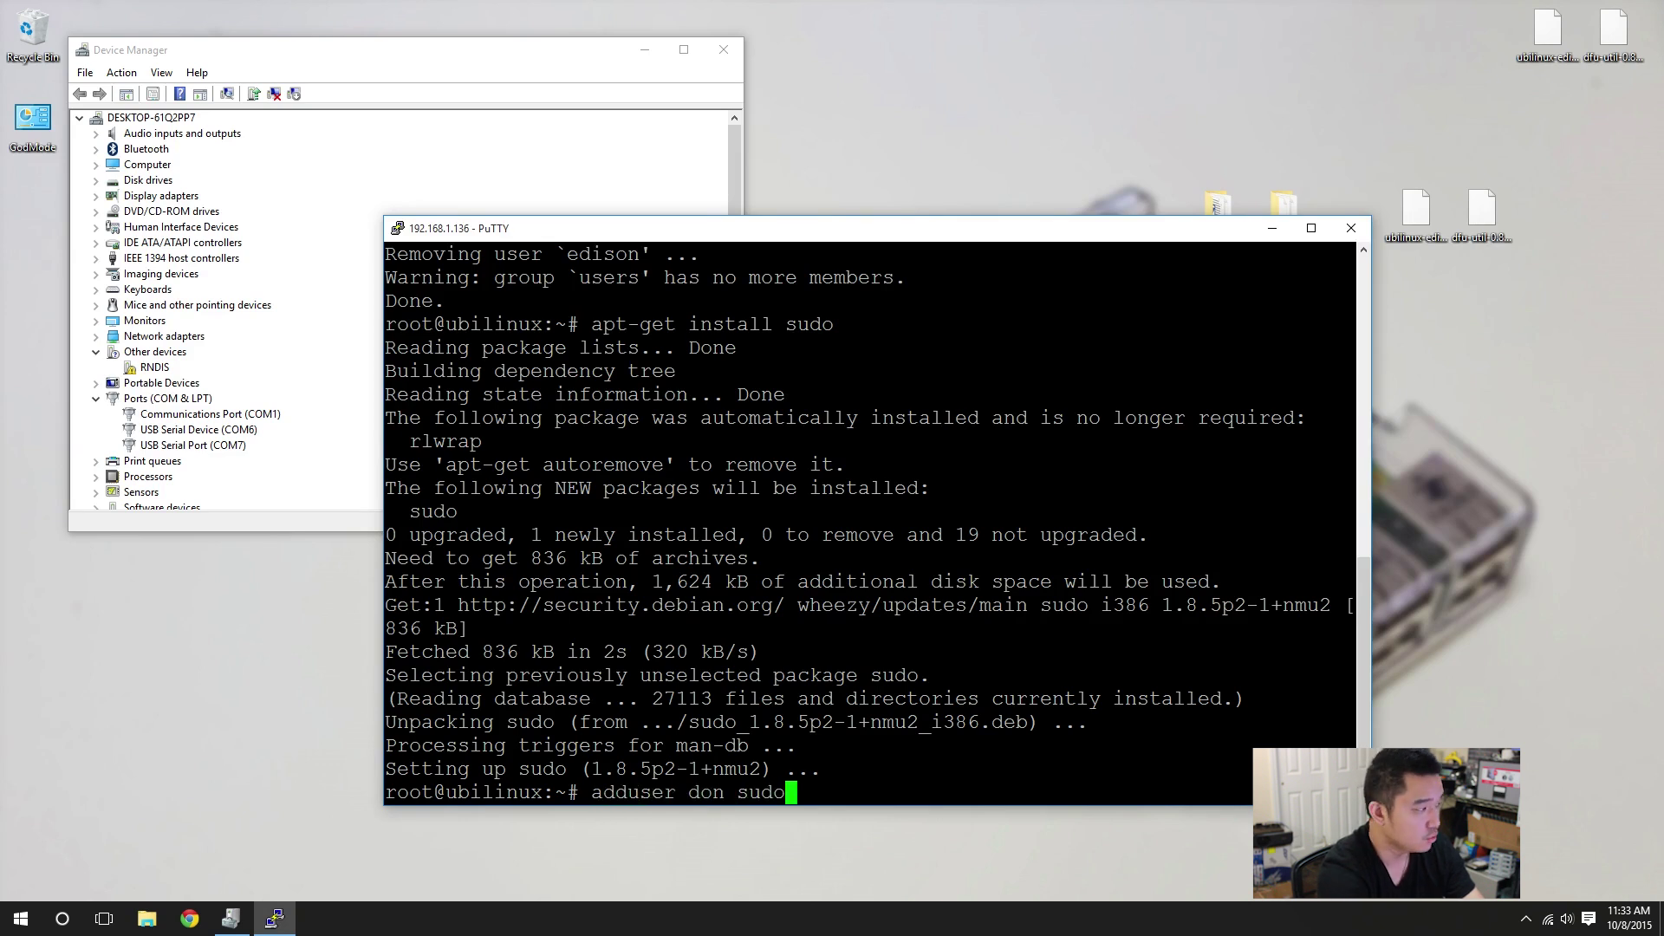
Add don to the sudo group with 'adduser don sudo', then exit the root session.
key(Return)
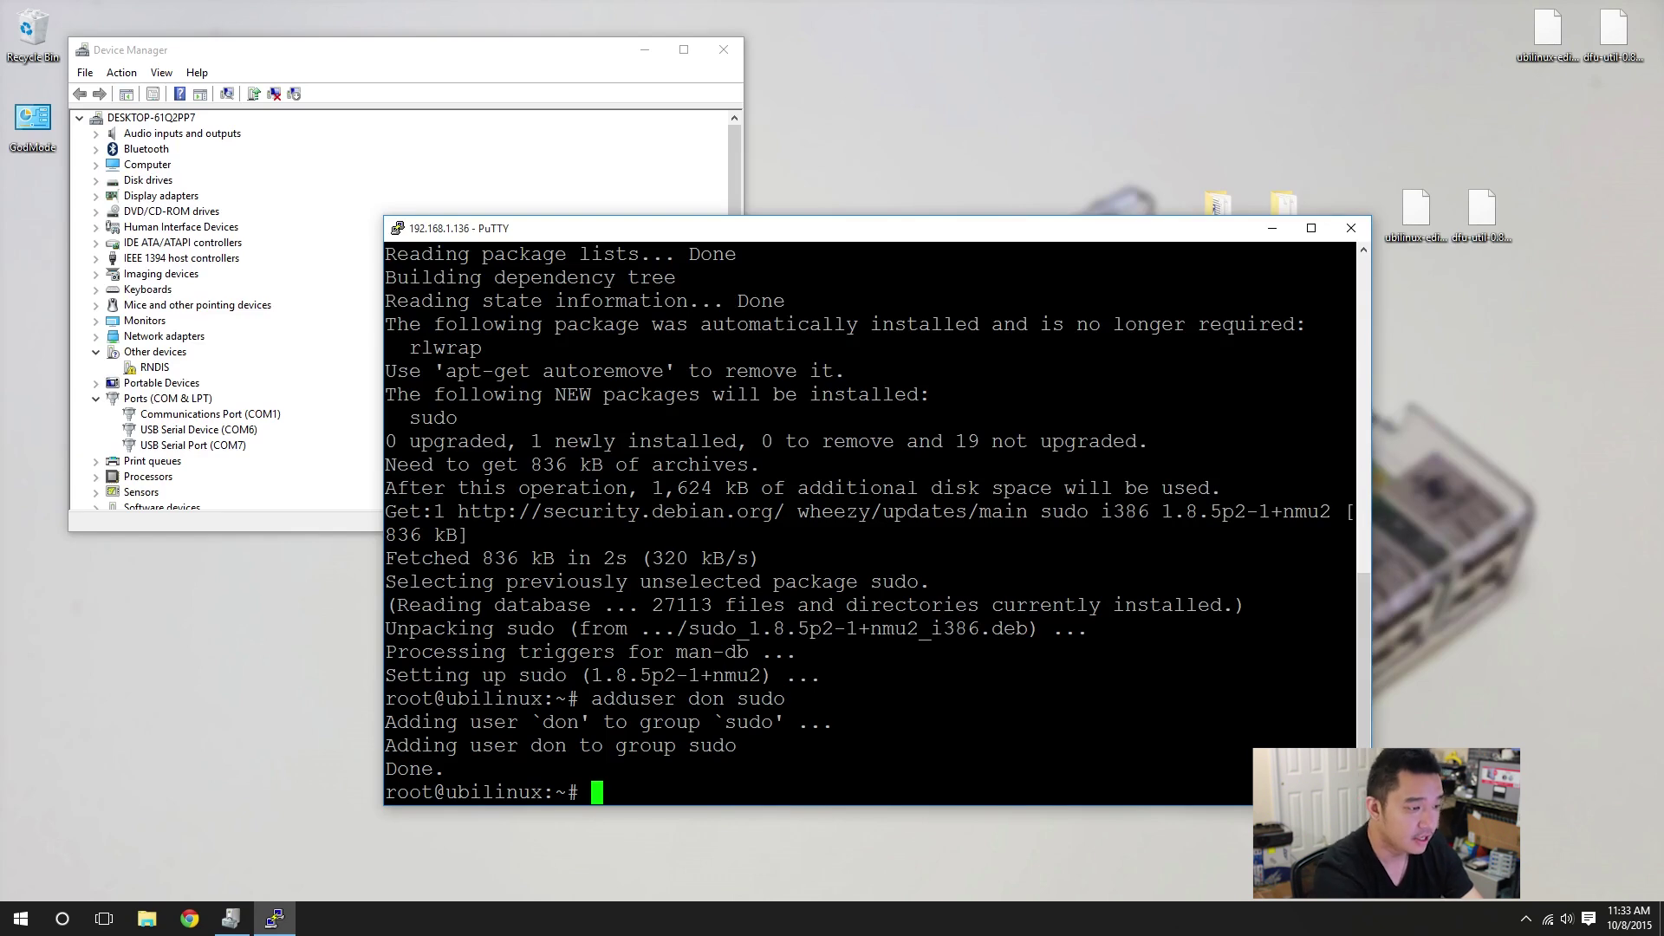
text(exit)
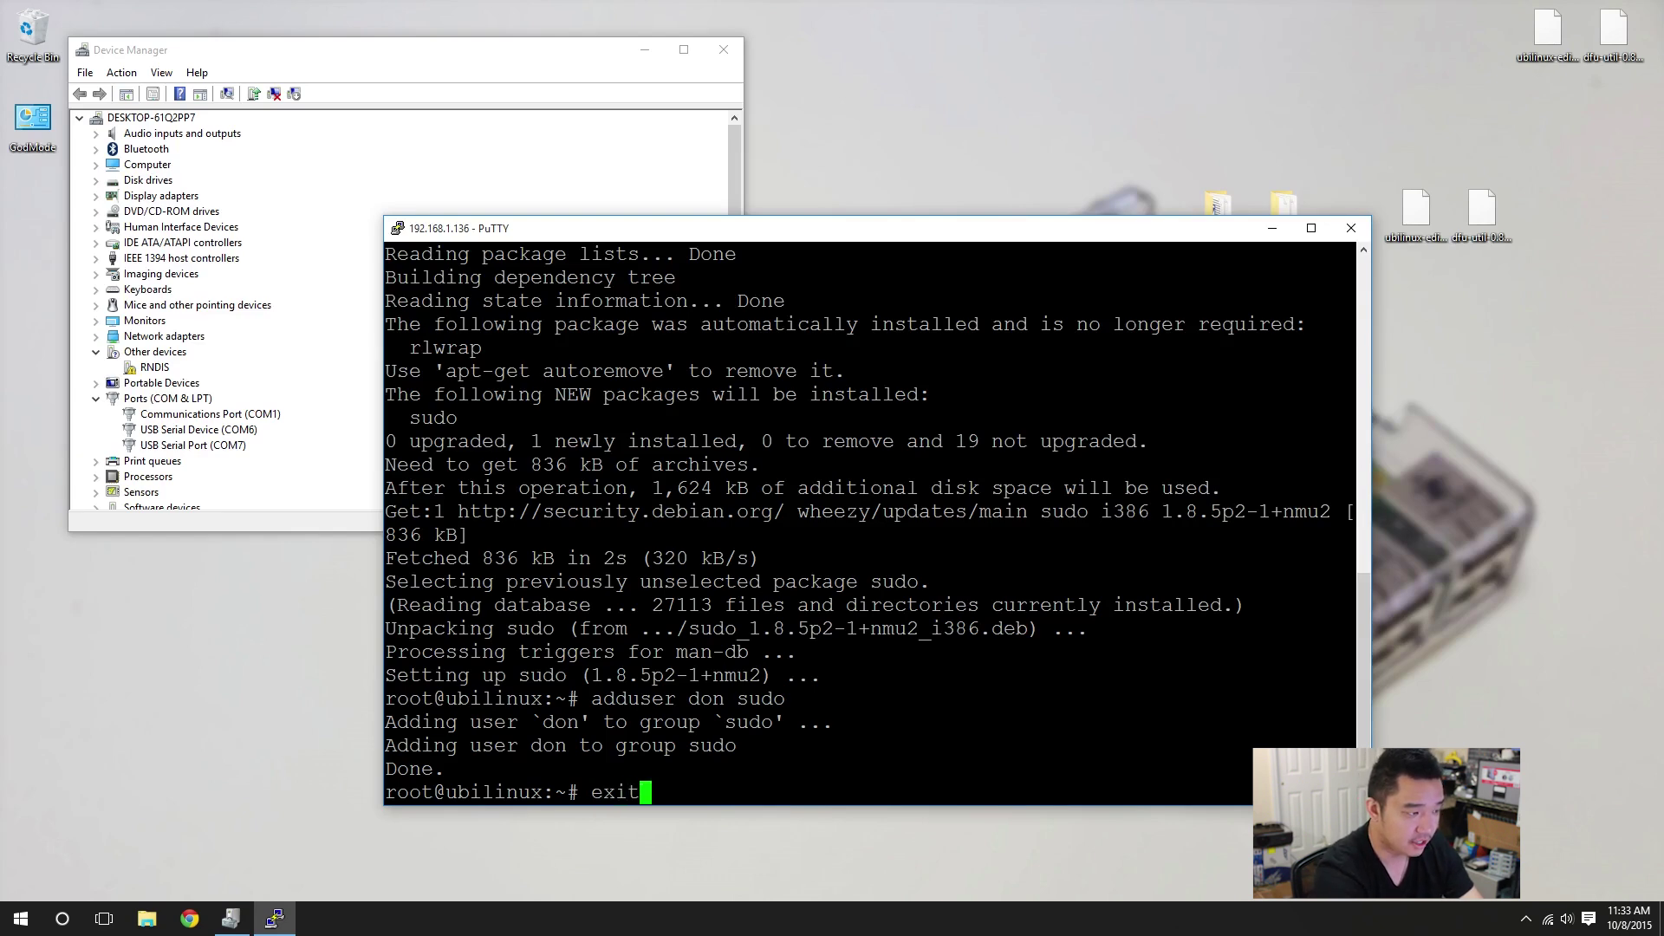
key(Return)
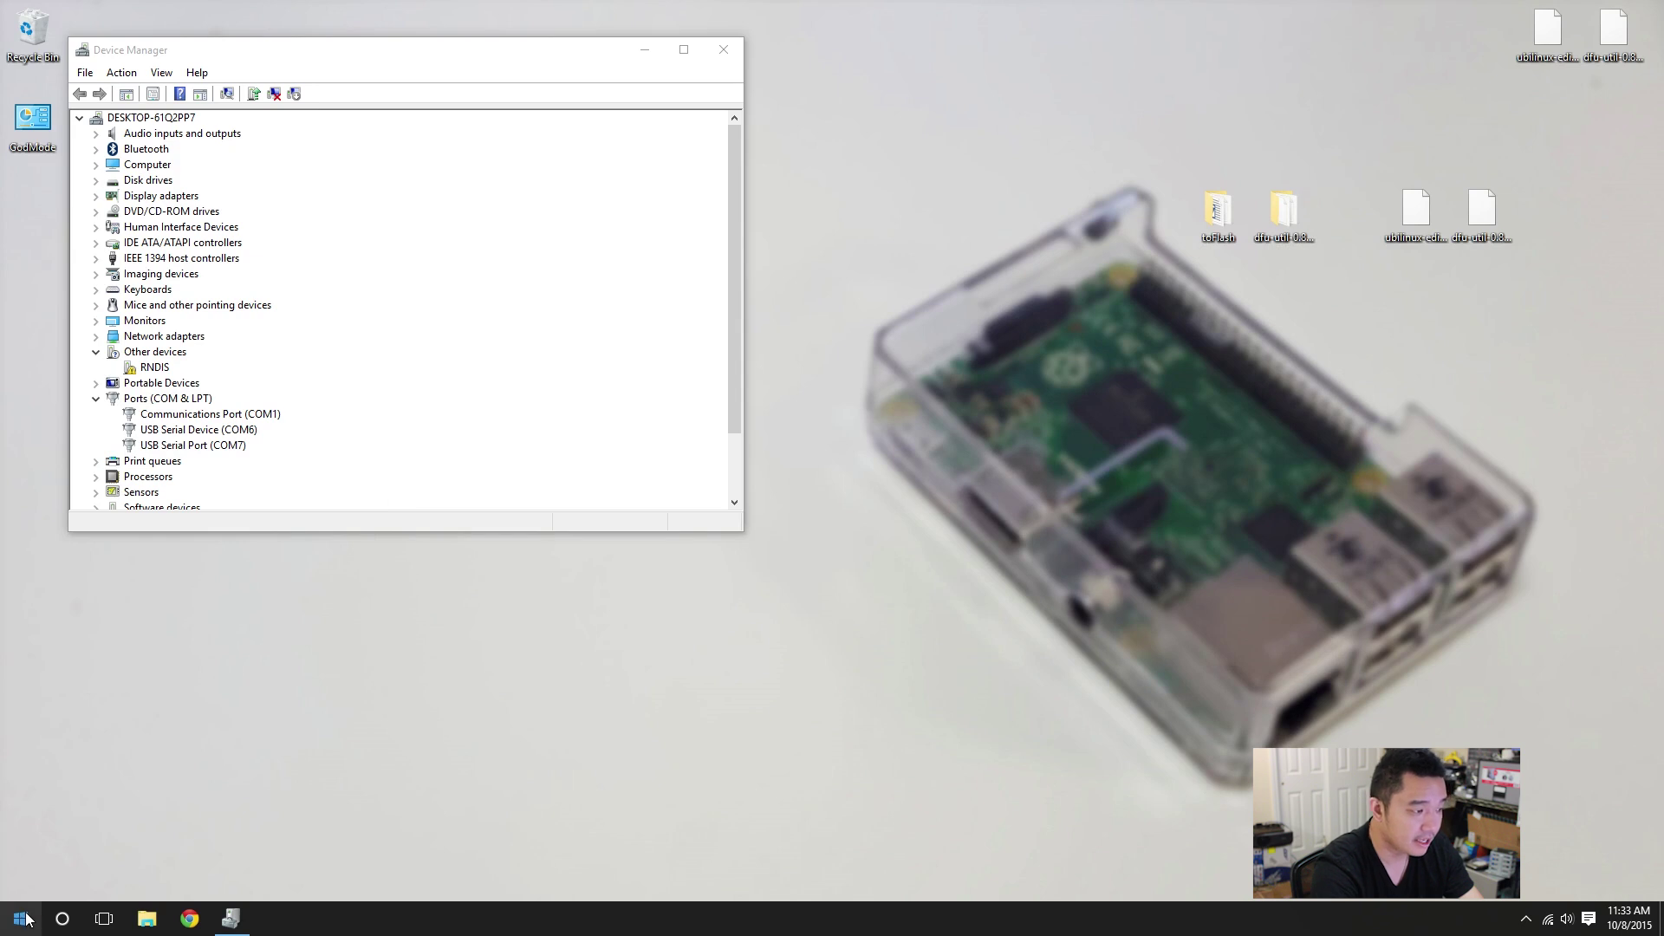
Start a new PuTTY session to 192.168.1.136 and log in as don.
click(21, 918)
click(99, 530)
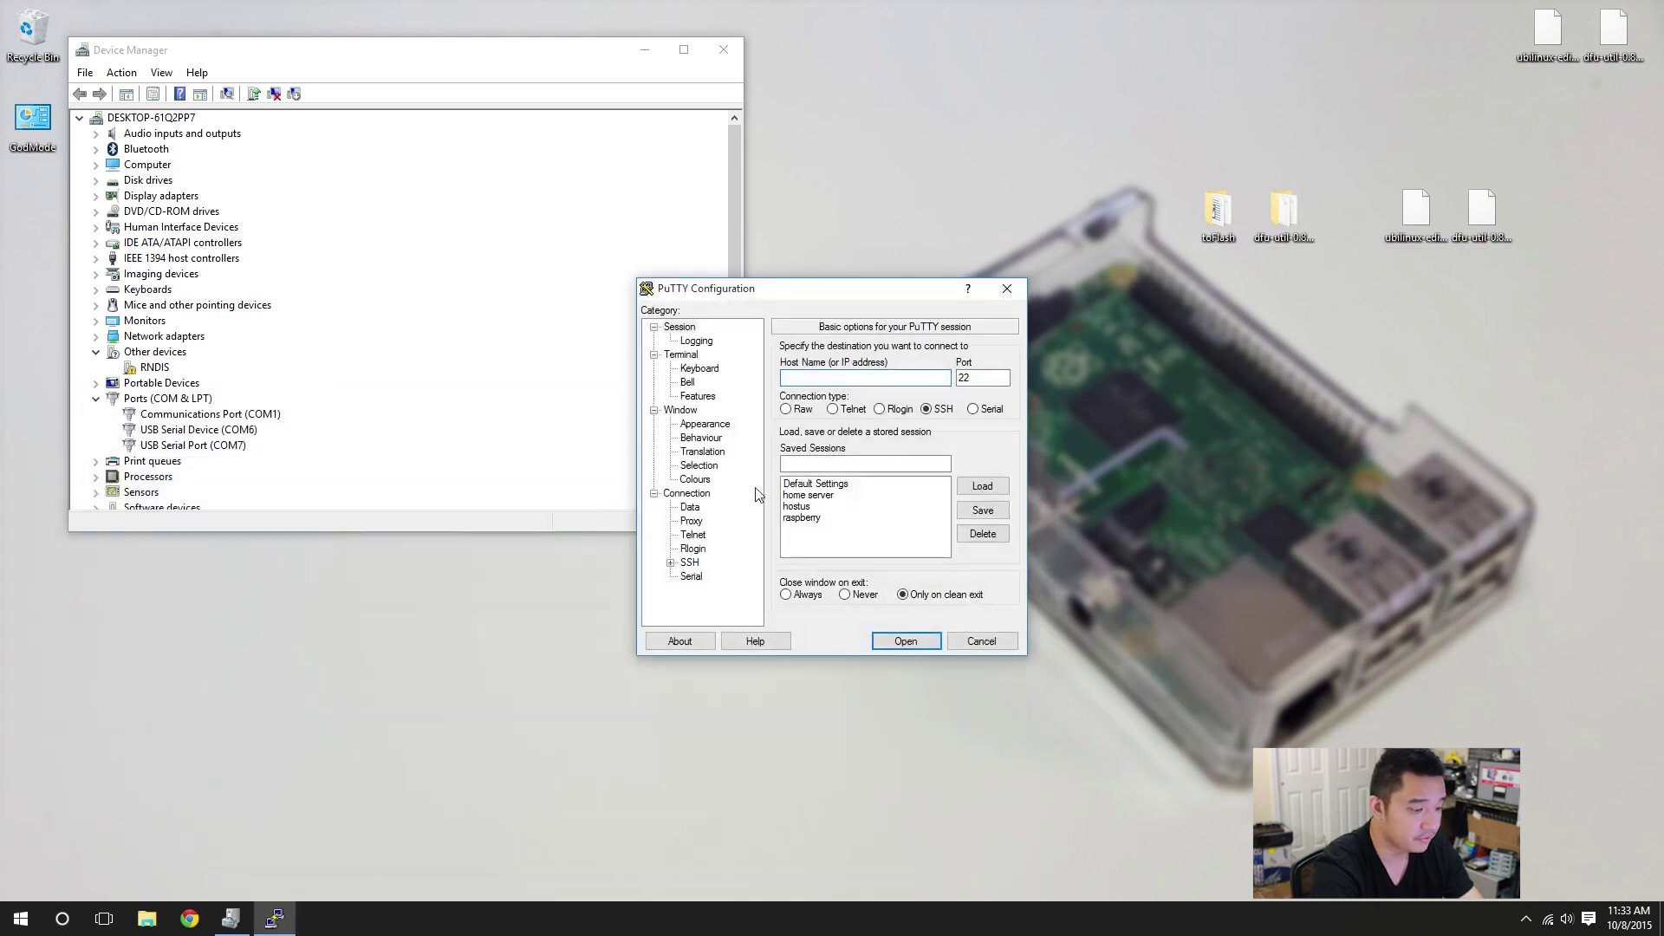
text(192.168.1.1)
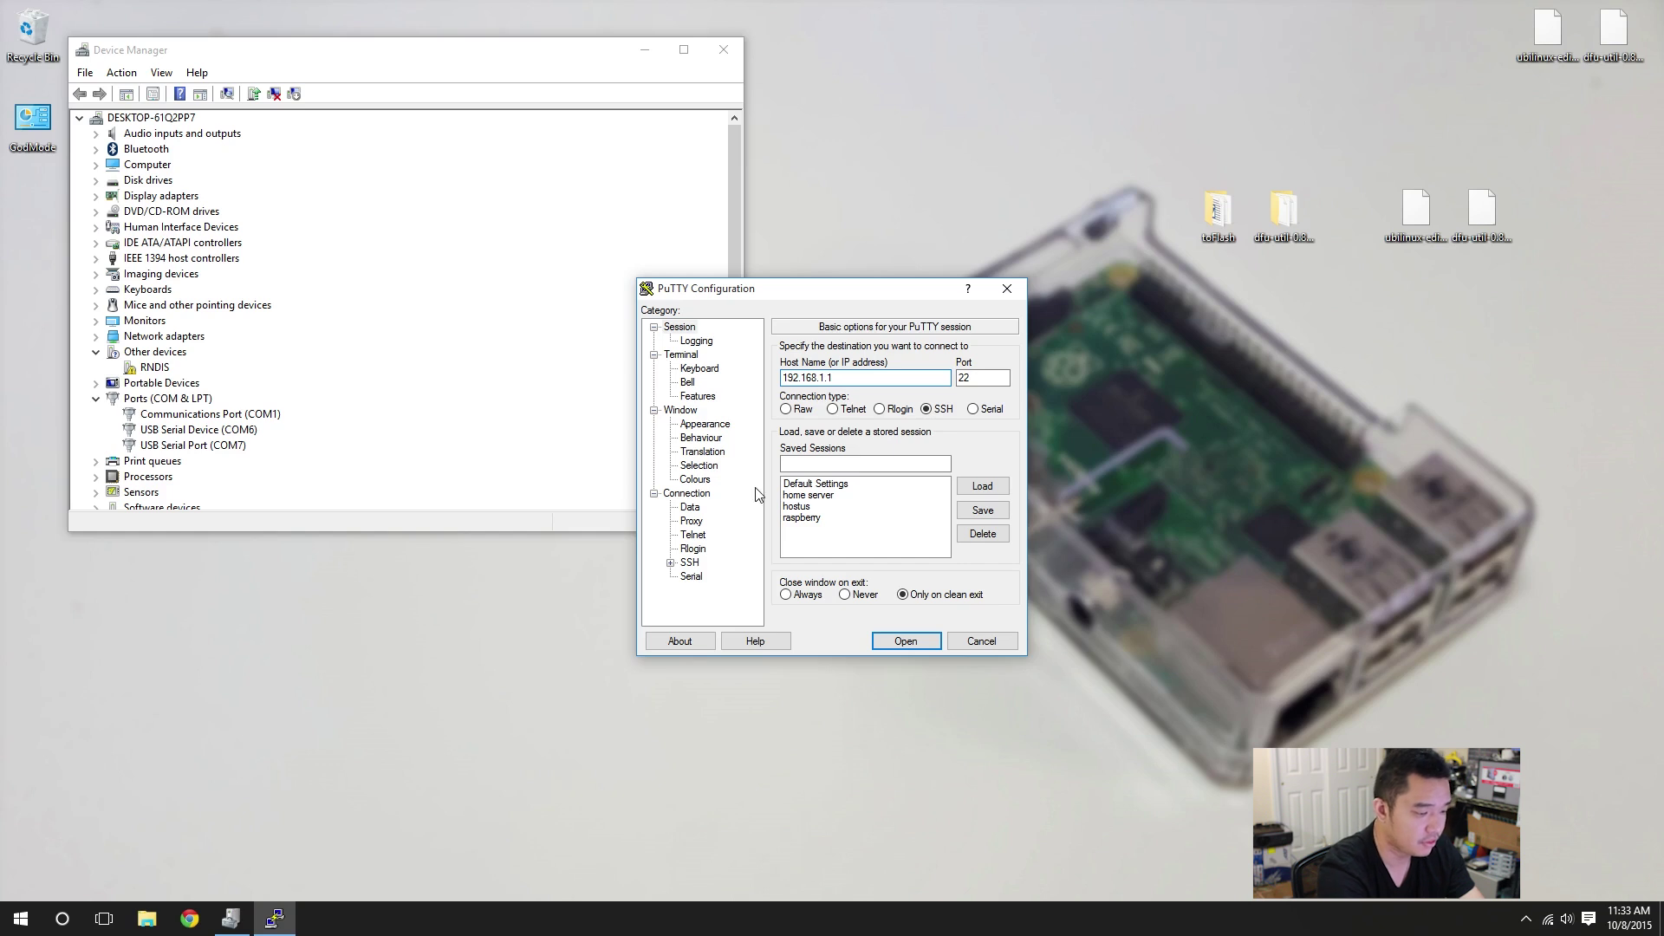
text(36)
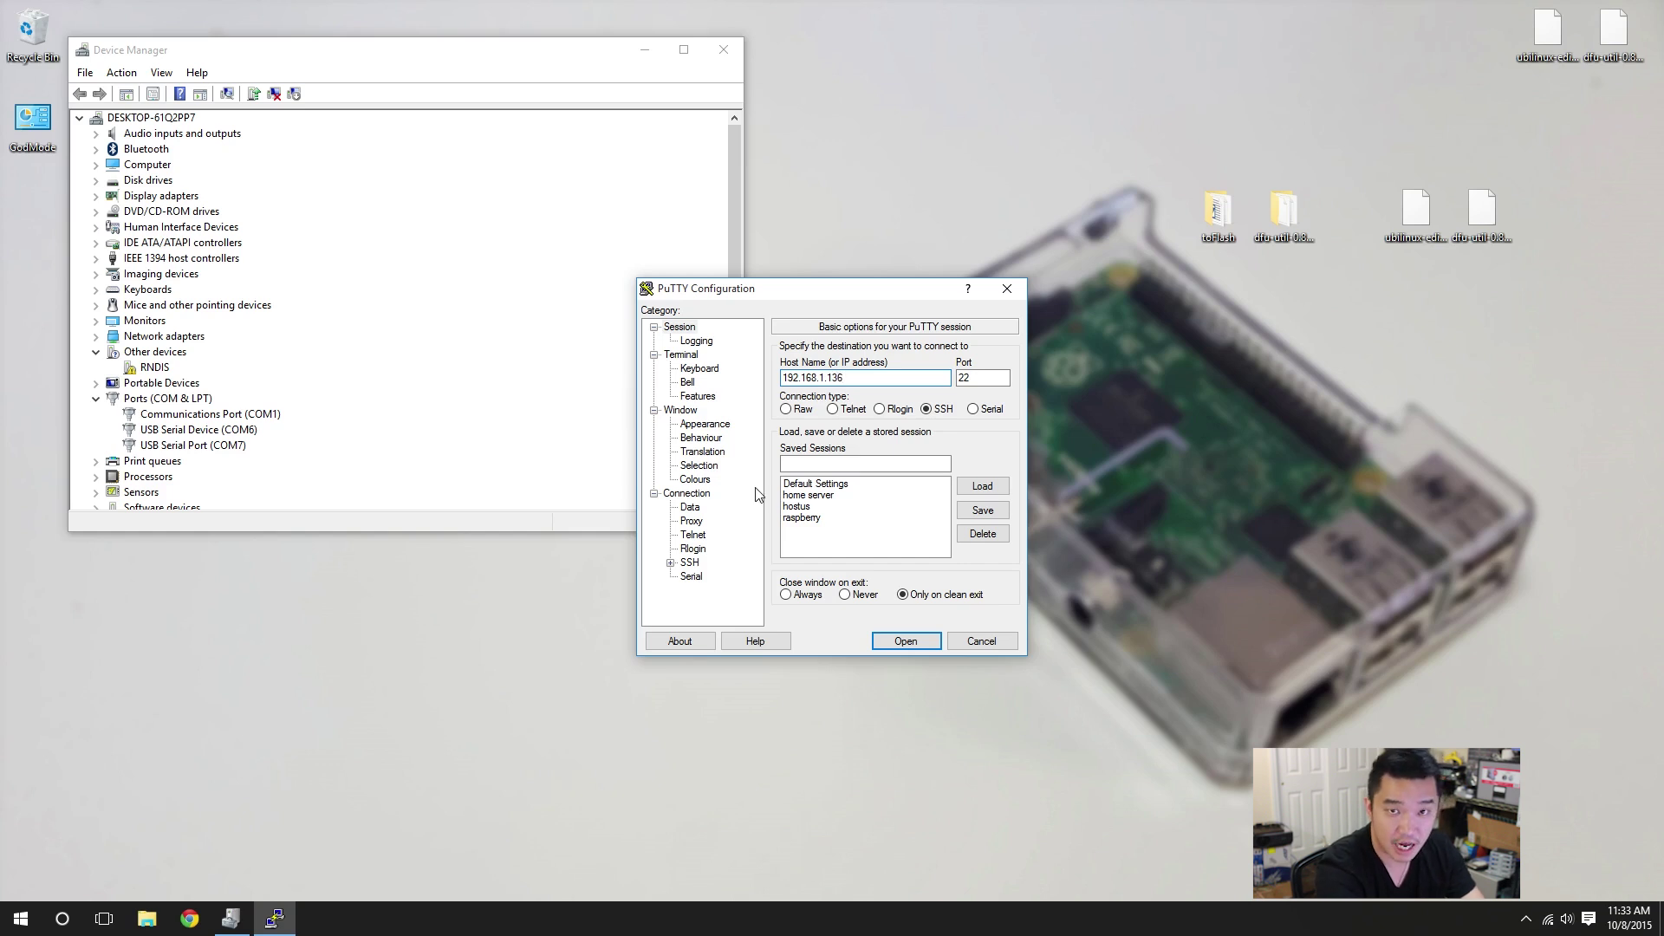
key(Return)
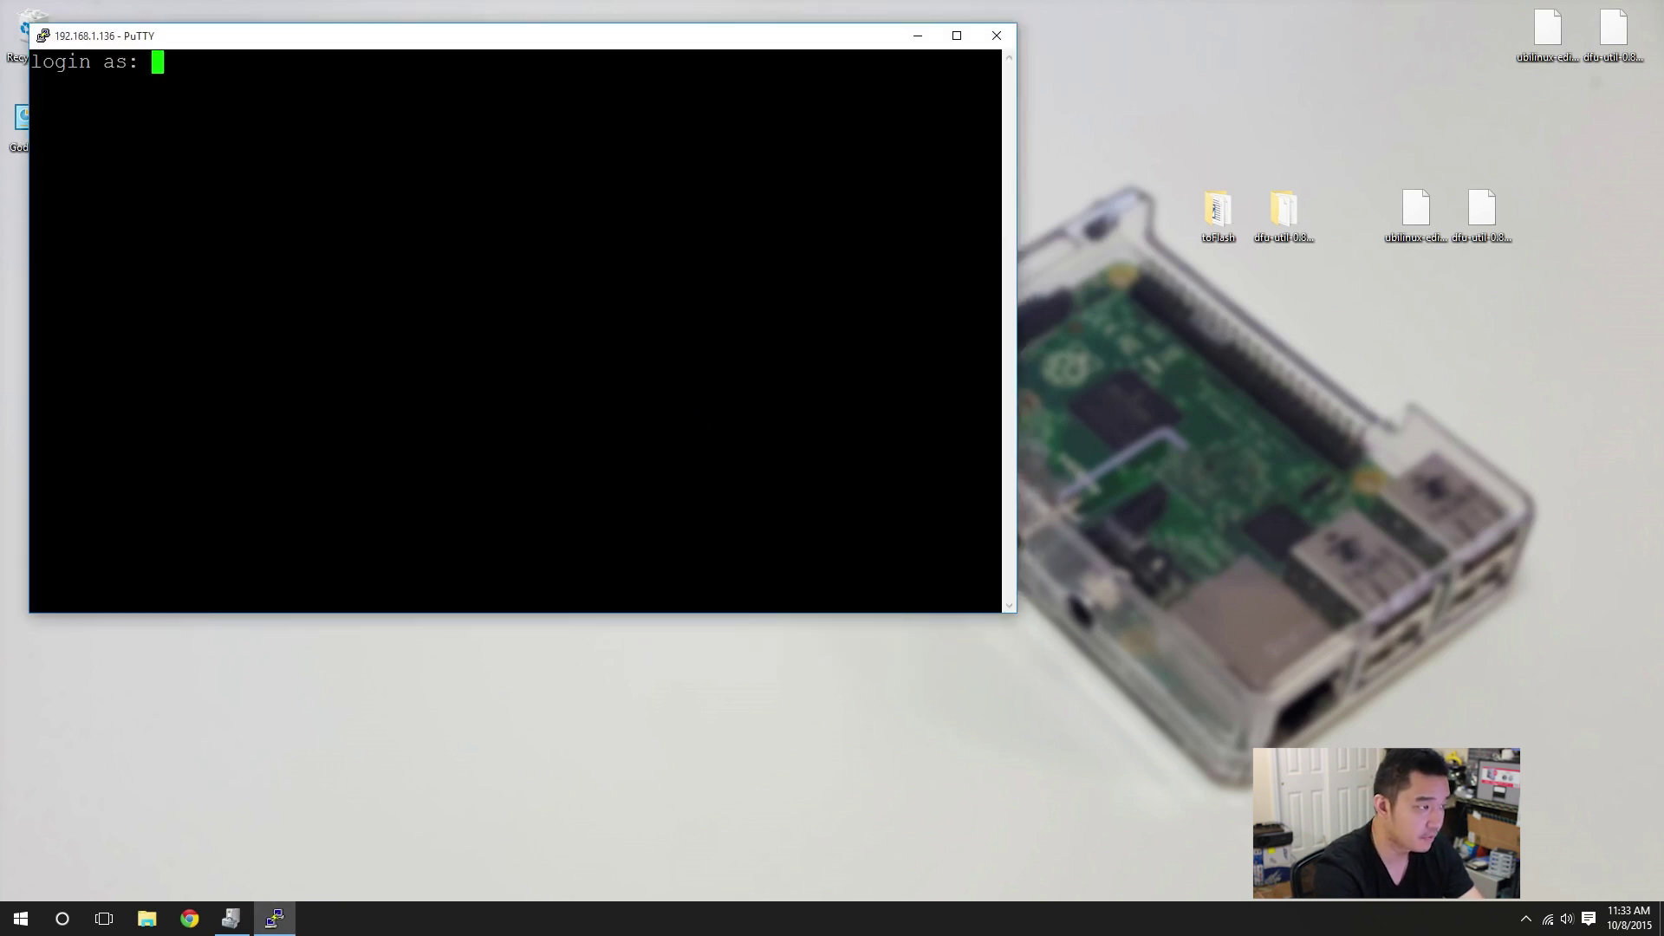
text(don)
key(Return)
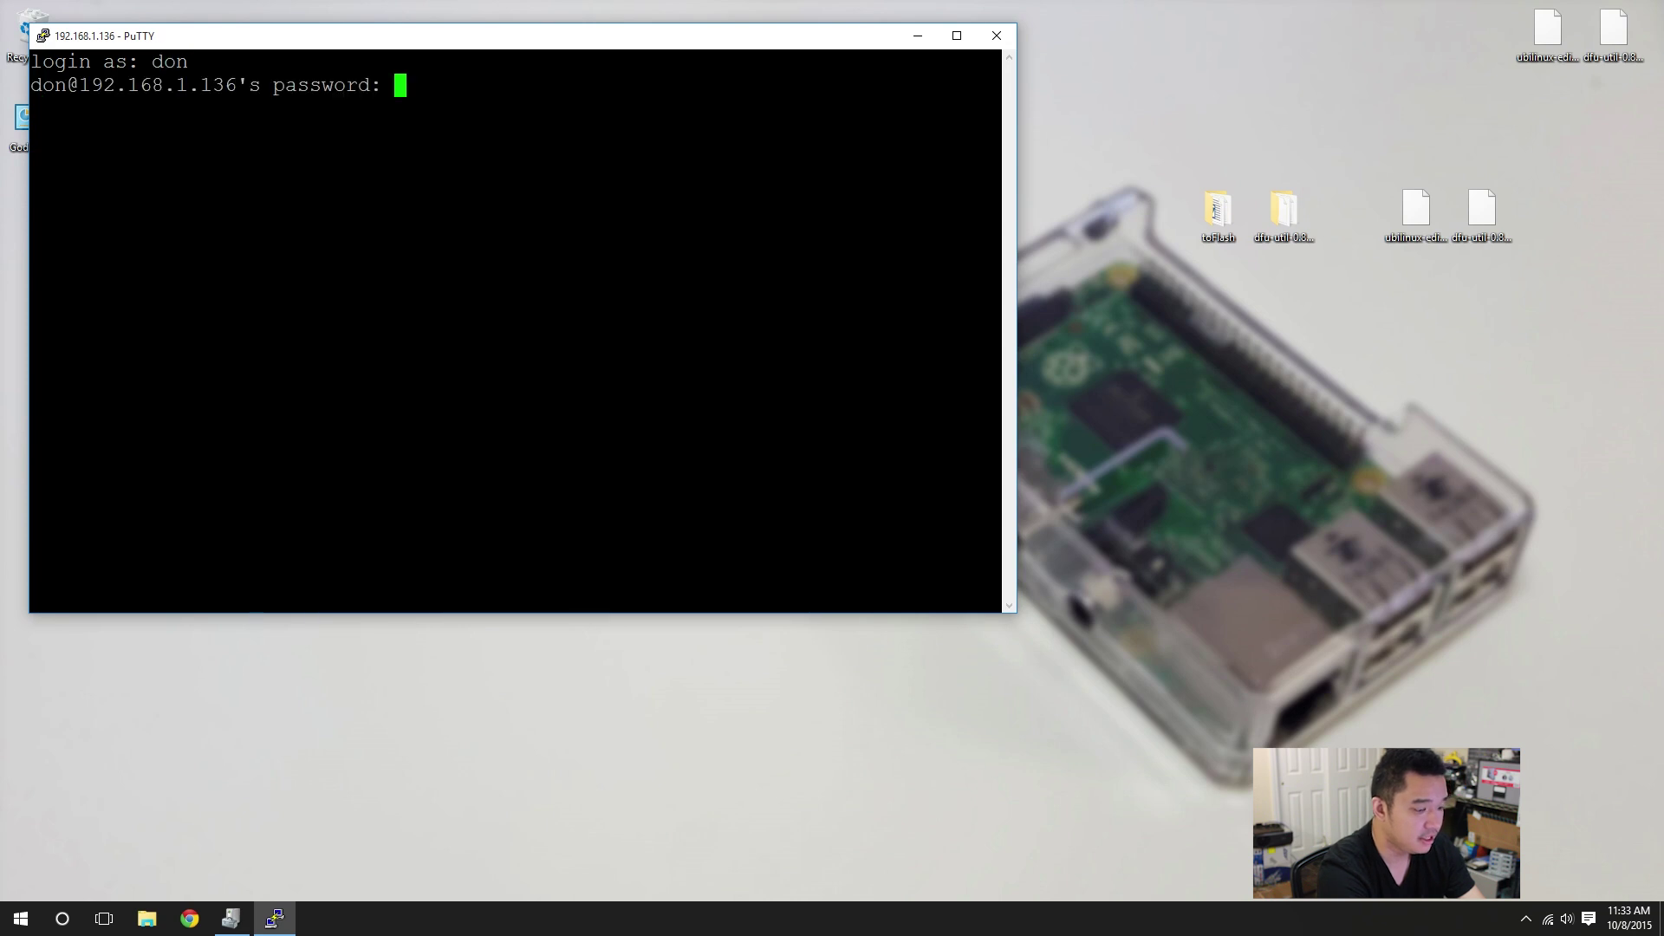
key(Return)
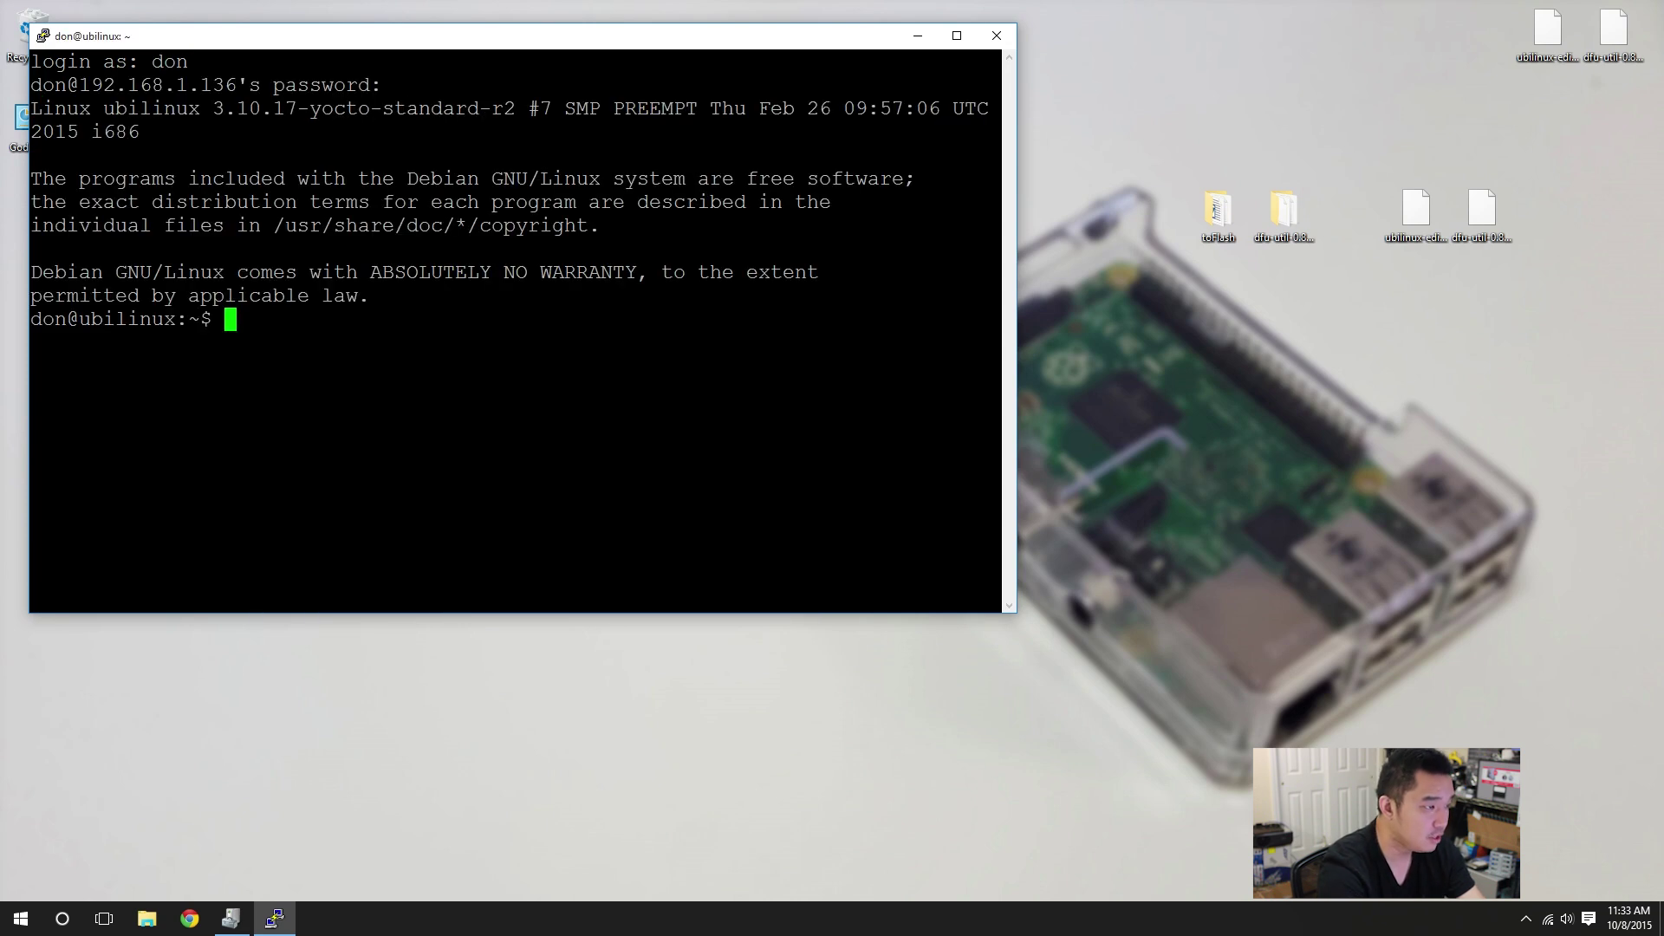